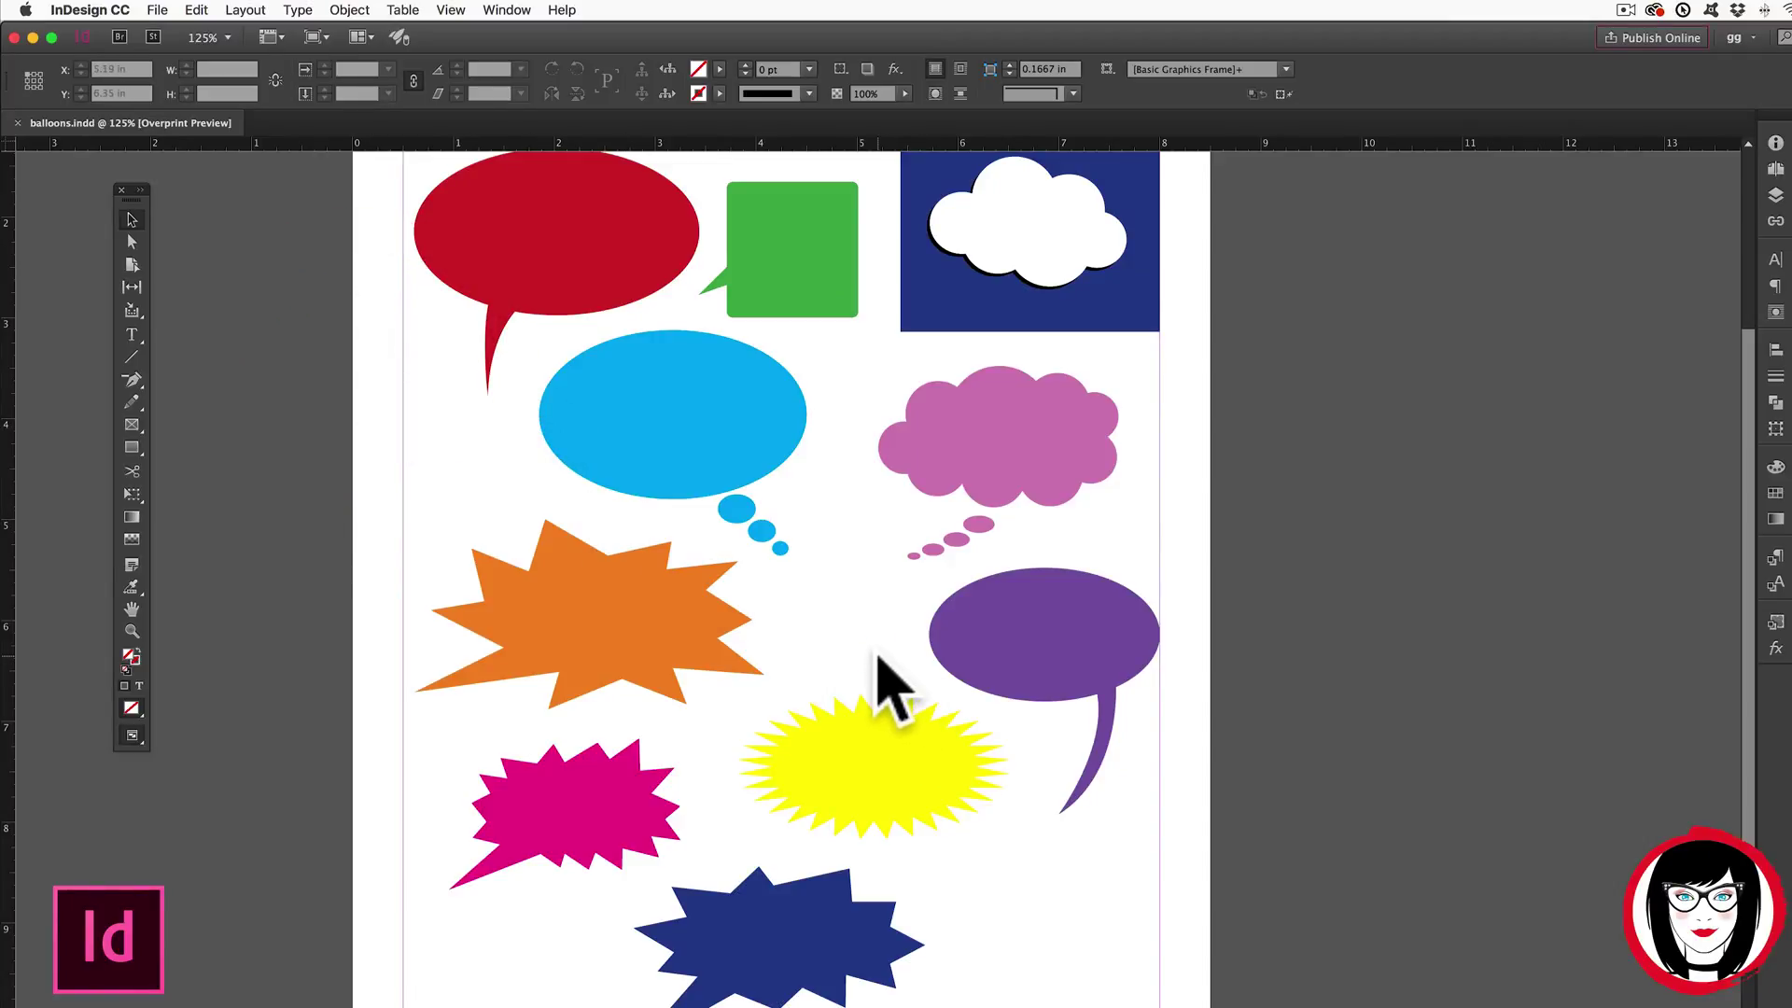
# Start a new library from File > New > Library, declining the CC Libraries offer for a native library.
pyautogui.click(879, 657)
pyautogui.click(1101, 902)
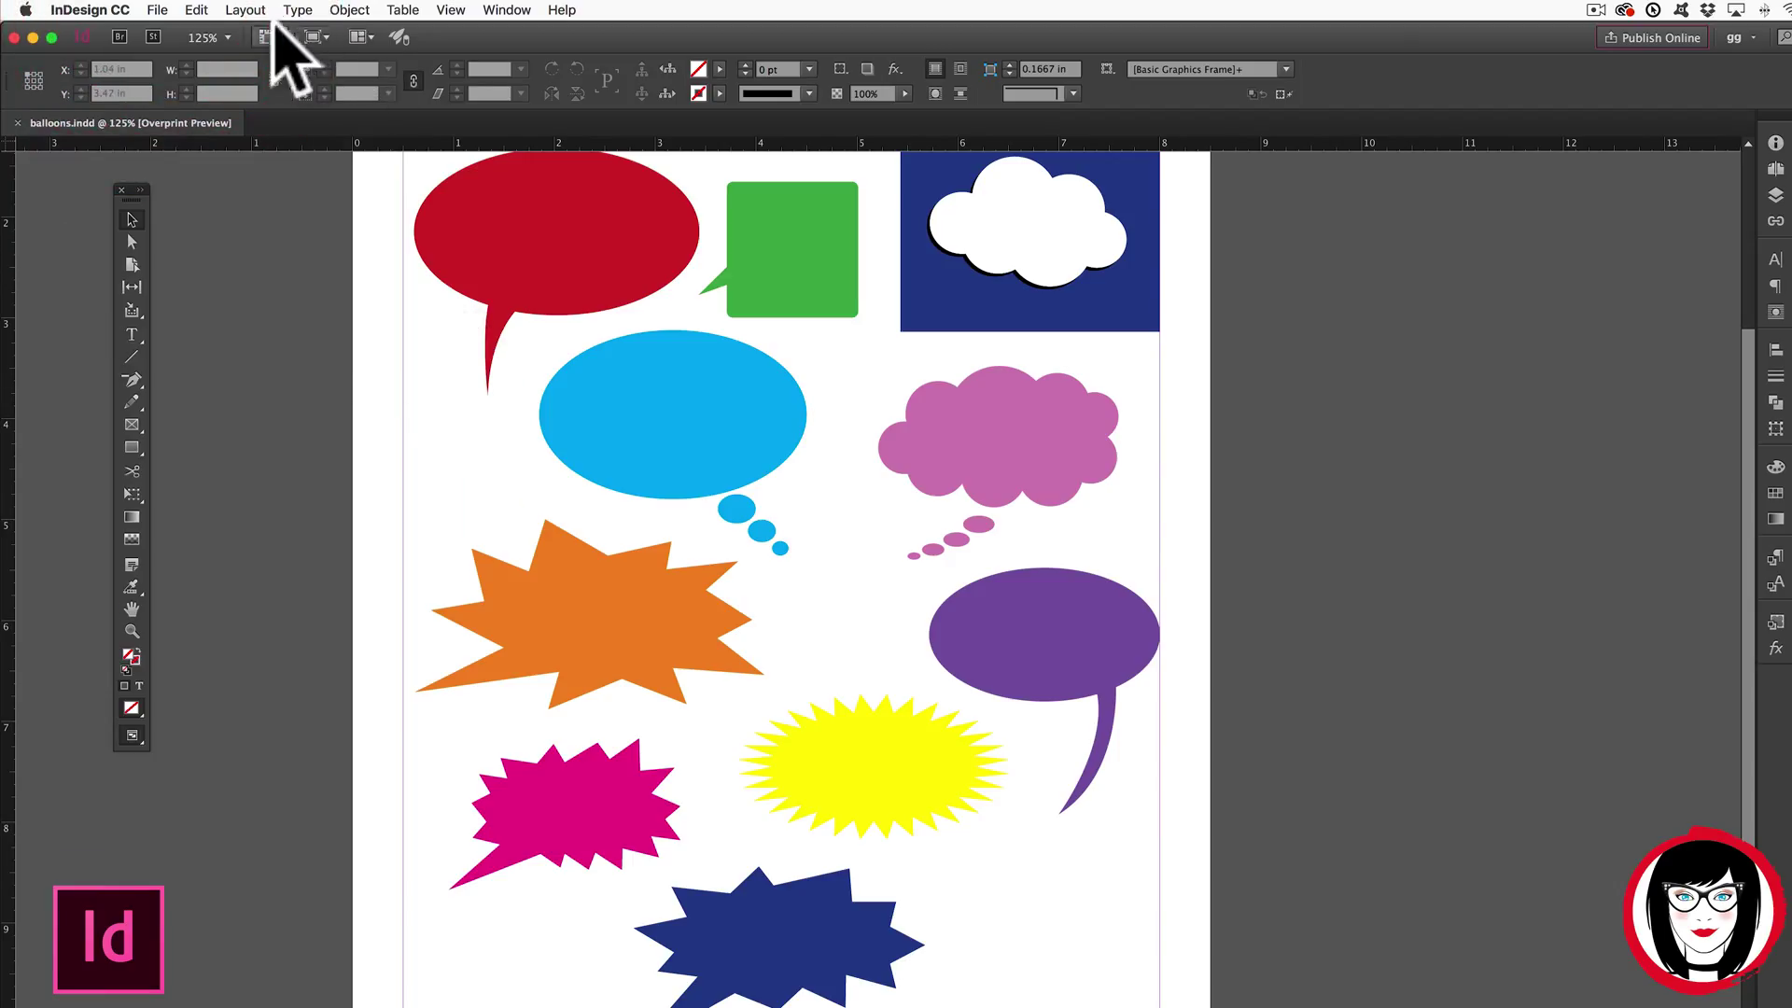
pyautogui.click(157, 10)
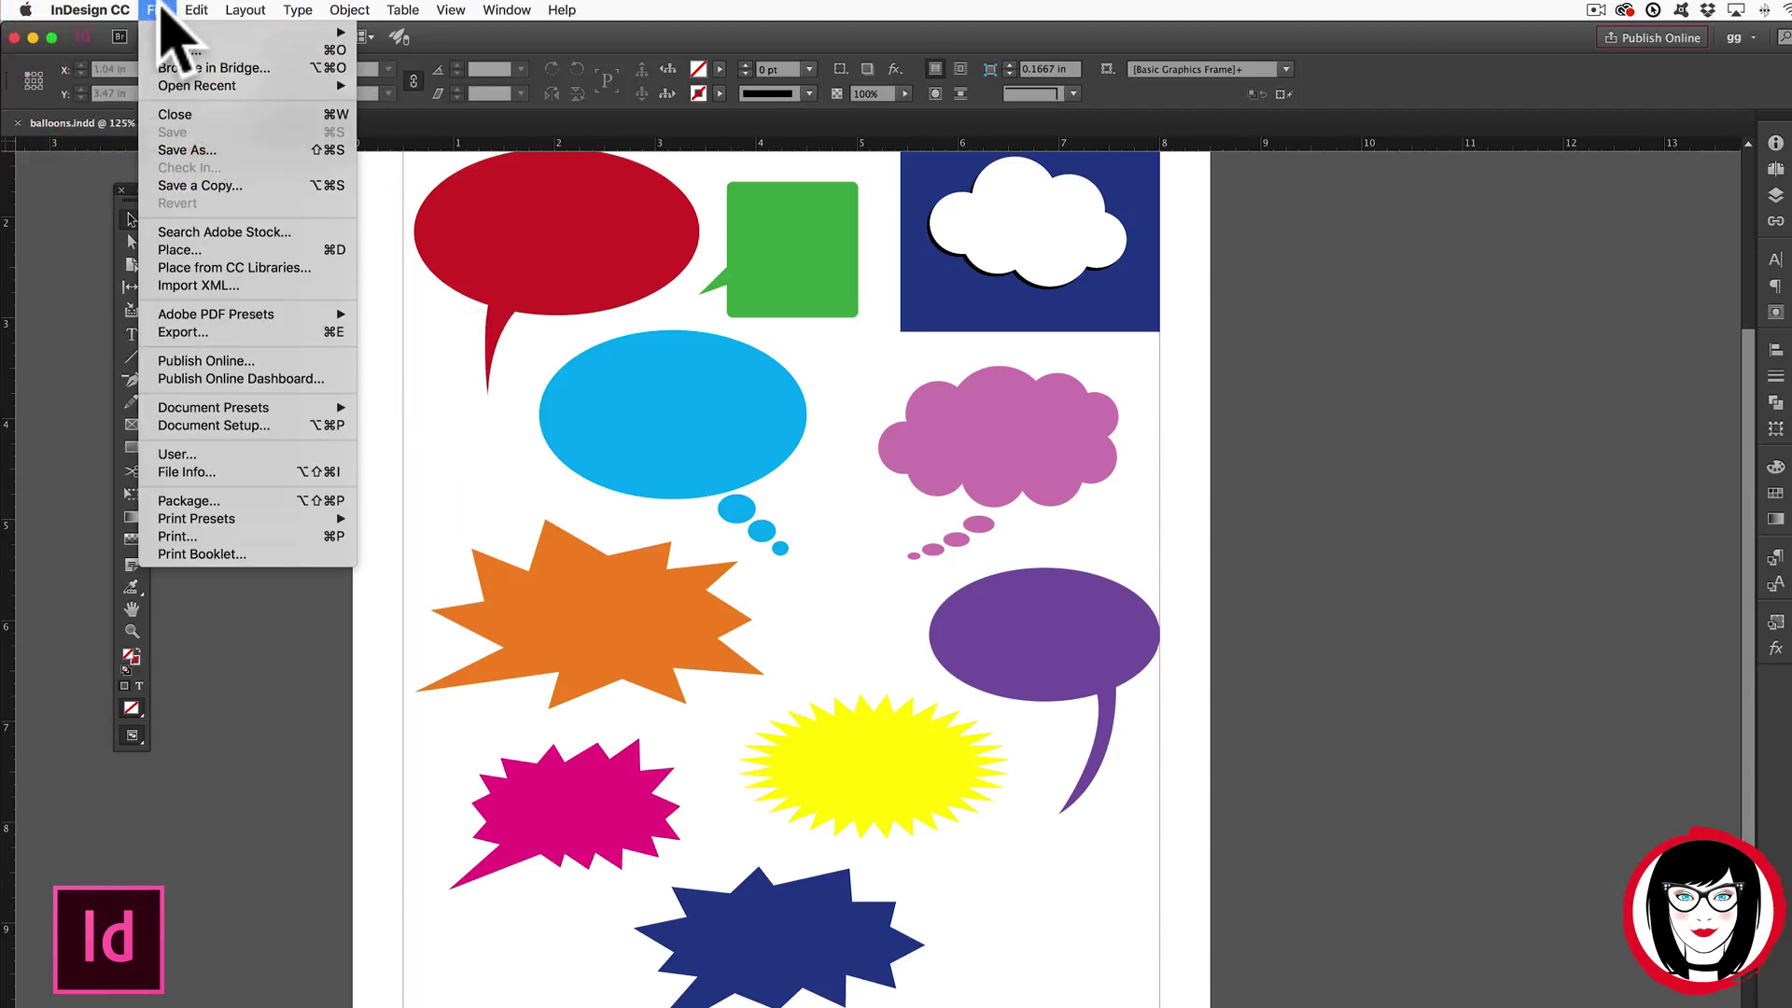
pyautogui.moveTo(174, 33)
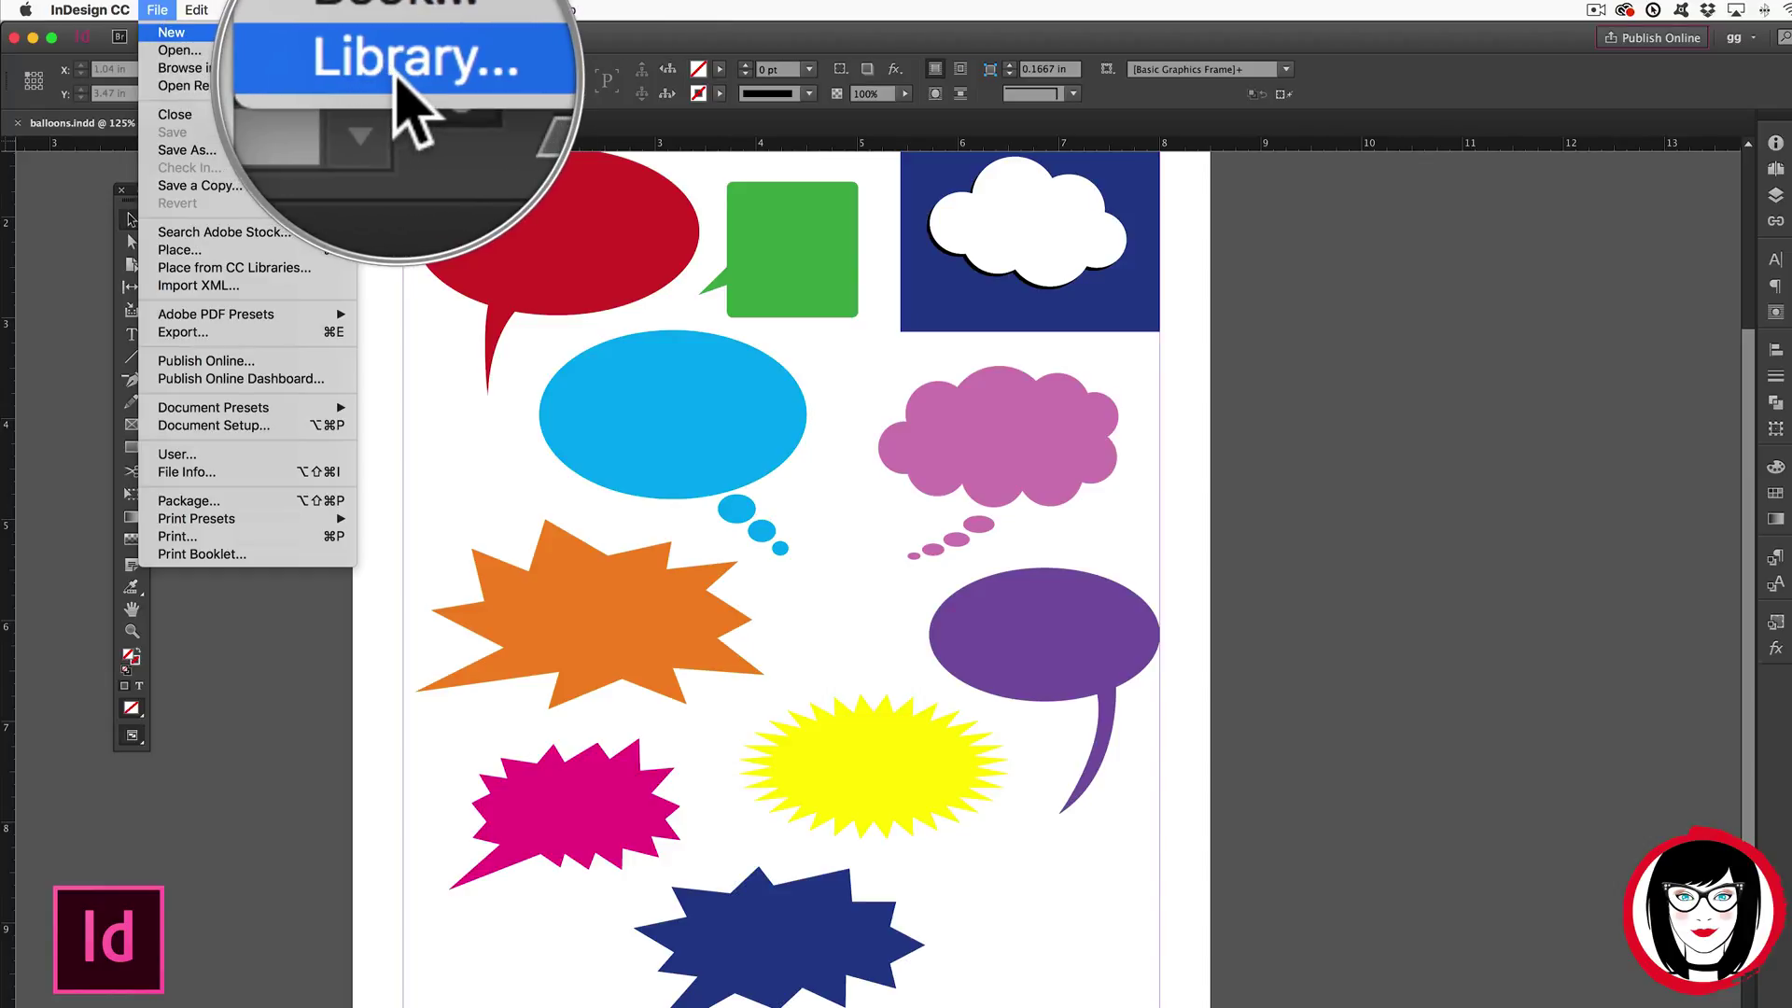
pyautogui.click(401, 70)
pyautogui.moveTo(934, 466); pyautogui.dragTo(1465, 314)
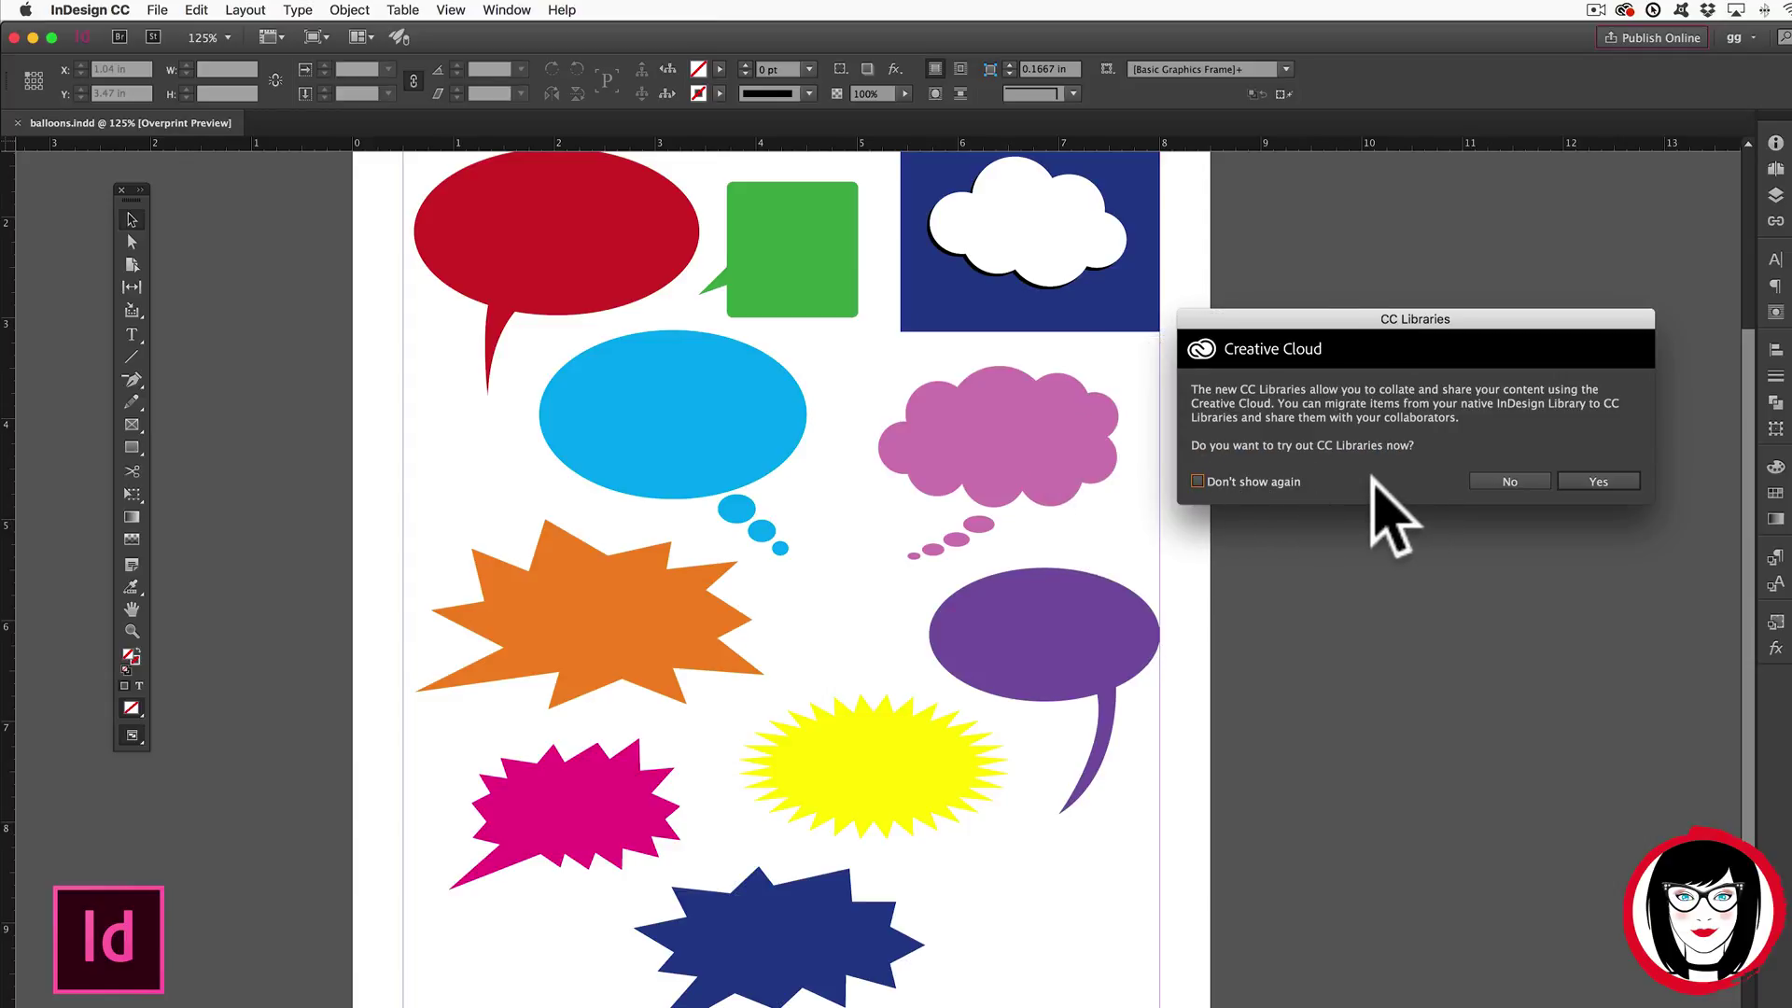
pyautogui.click(1498, 480)
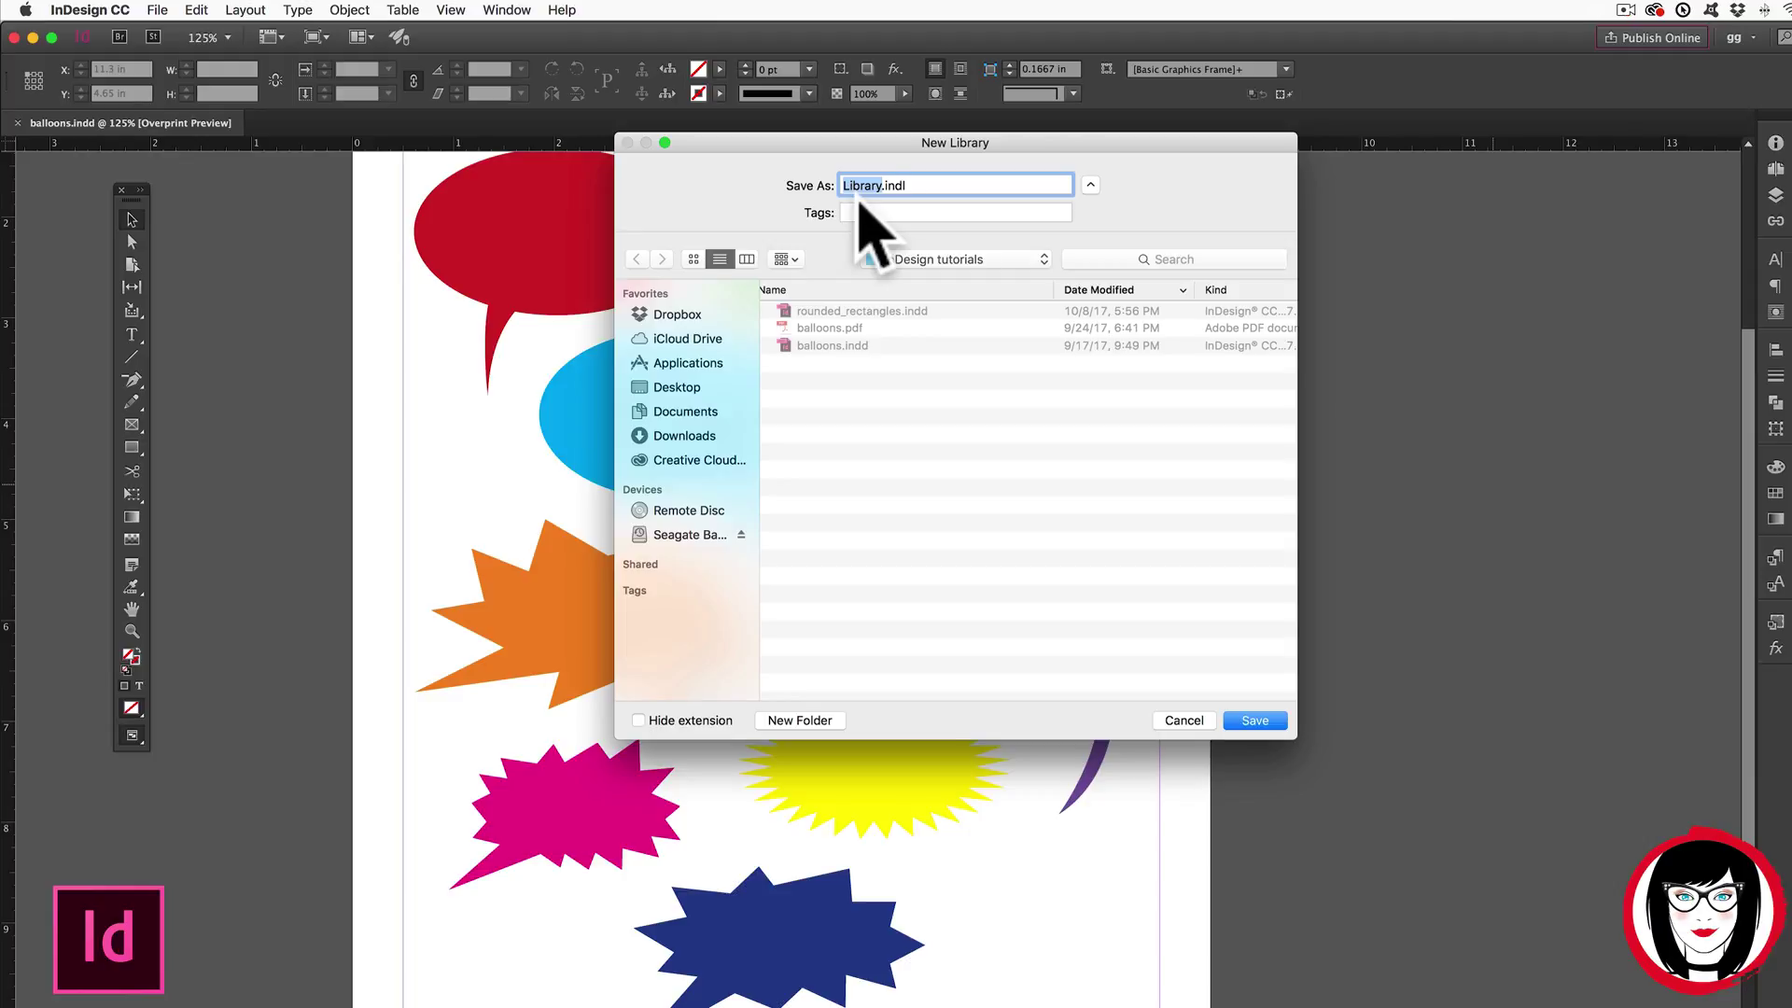
# Save the new library as ClientA.indl in the InDesign tutorials folder.
pyautogui.write('Clien')
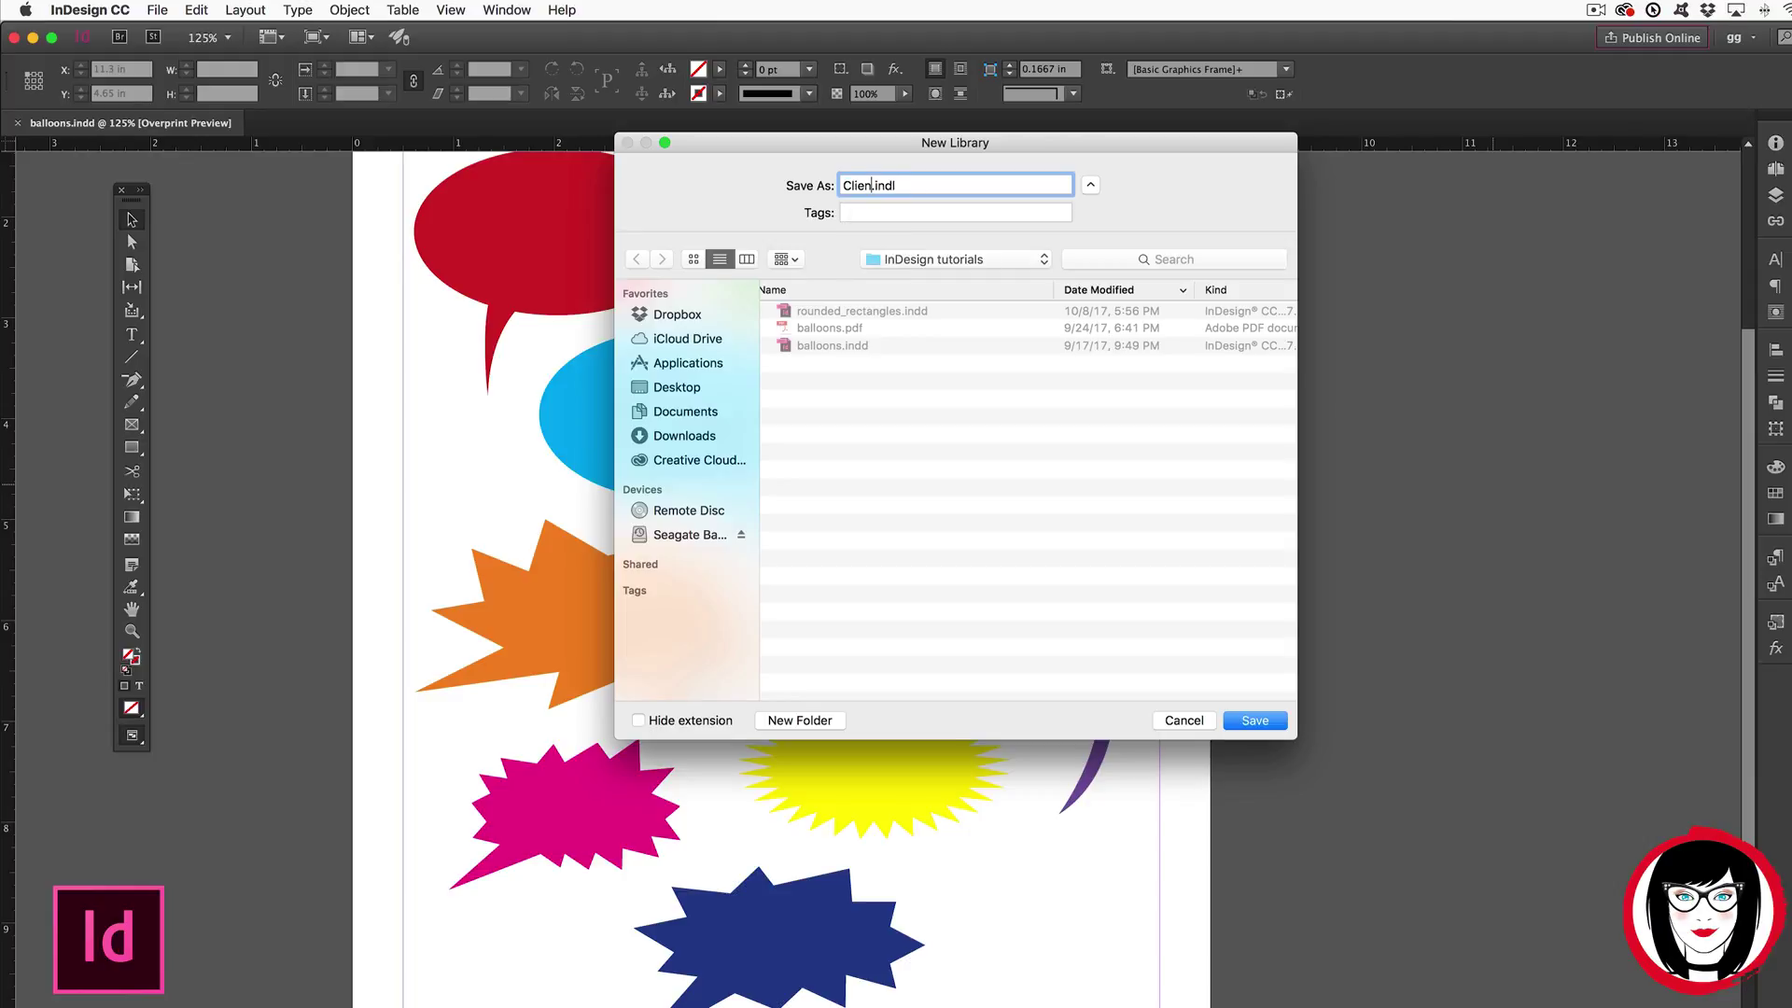
pyautogui.write('tA')
pyautogui.click(1243, 723)
# Move the ClientA panel beside the page and drag the blue thought balloon into it.
pyautogui.moveTo(1244, 244); pyautogui.dragTo(1360, 171)
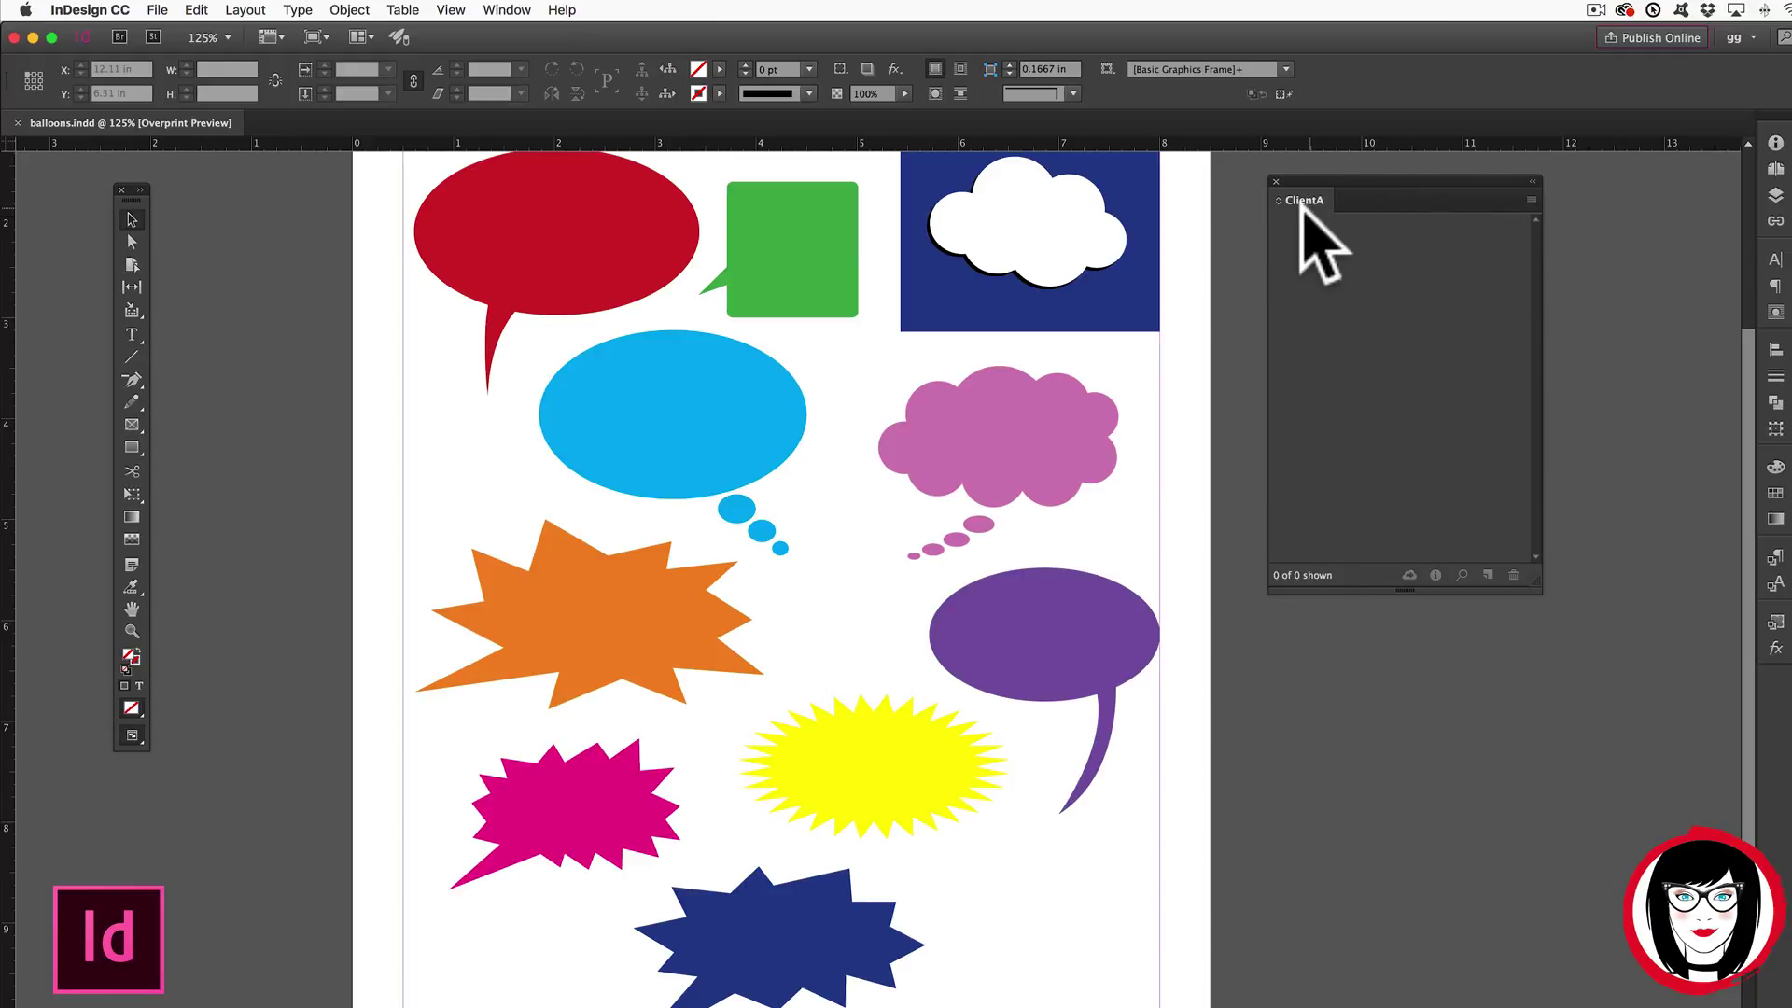
pyautogui.click(609, 416)
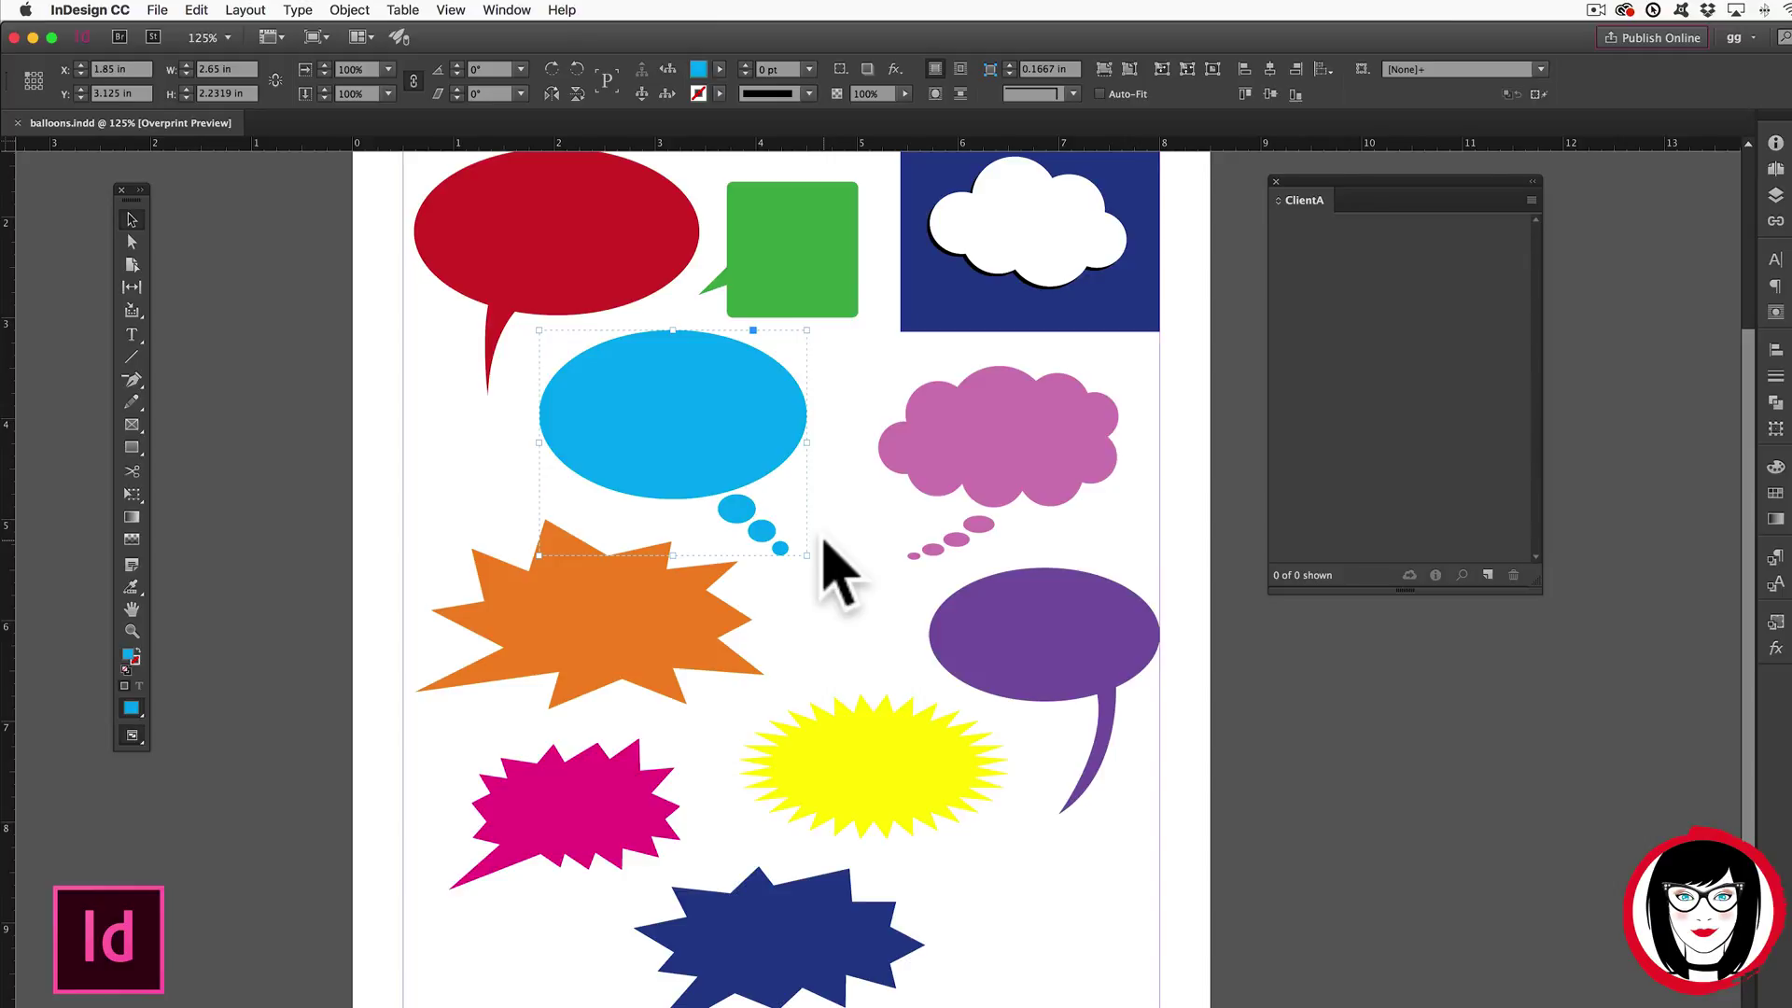
pyautogui.moveTo(574, 413); pyautogui.dragTo(1433, 393)
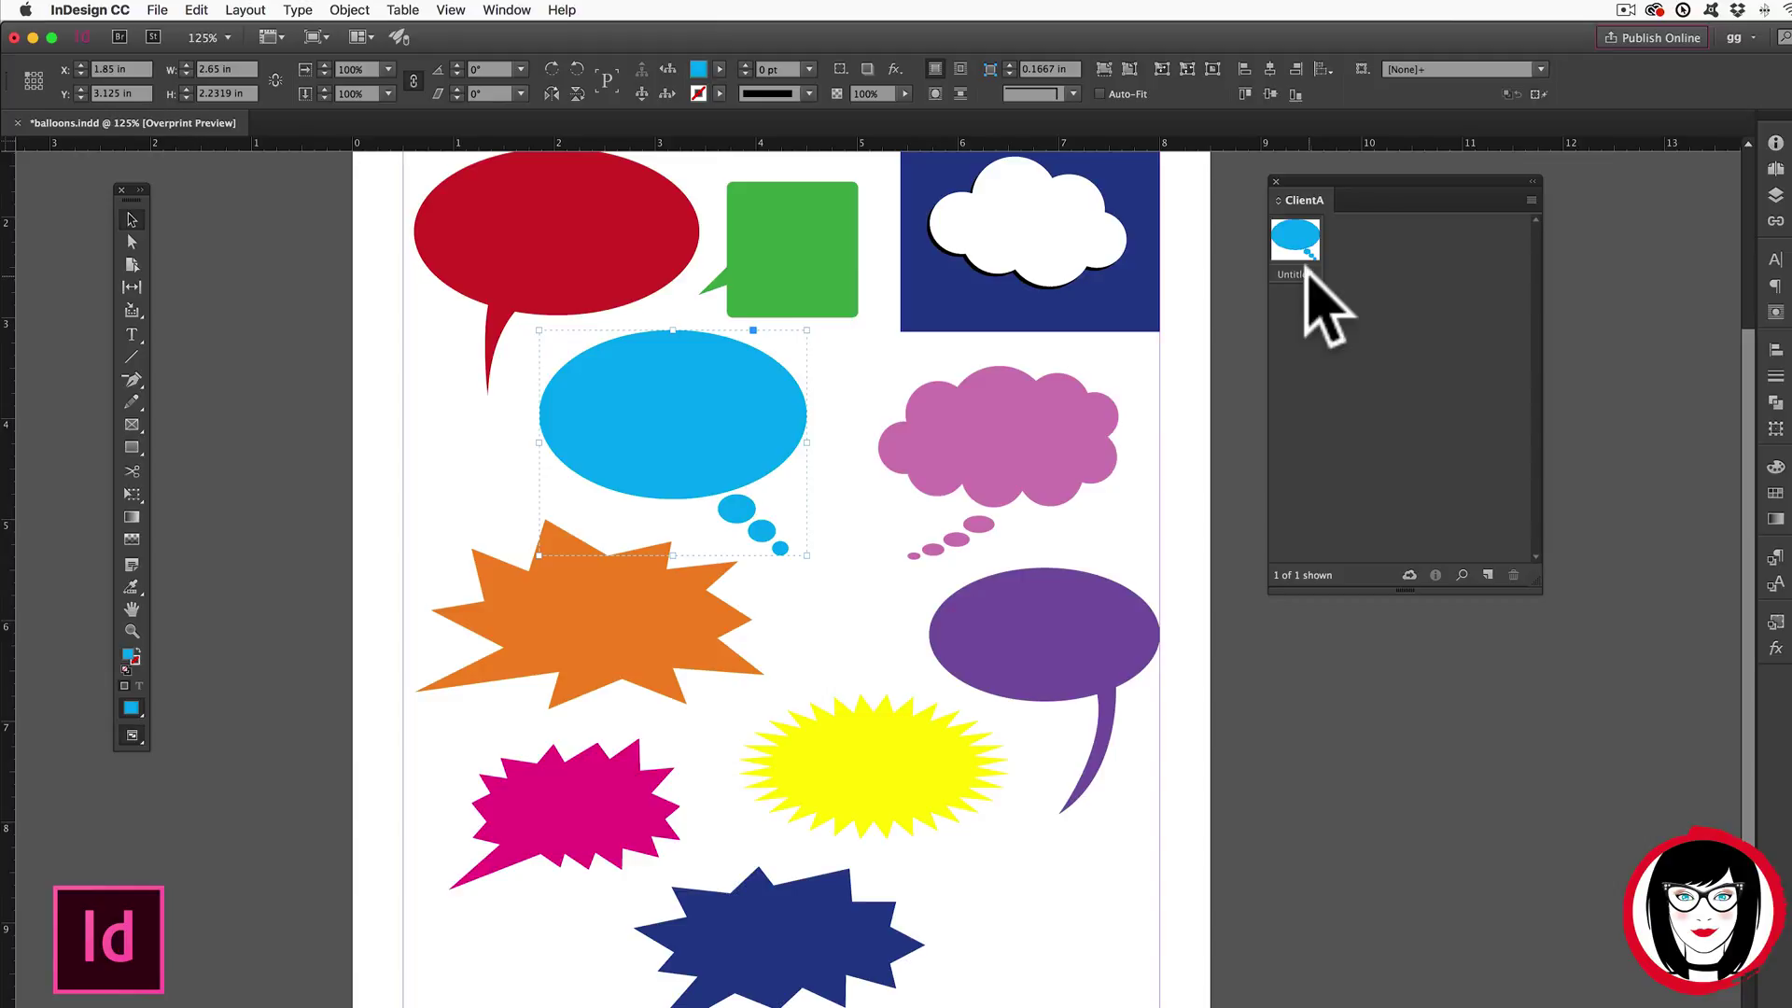
pyautogui.doubleClick(1306, 270)
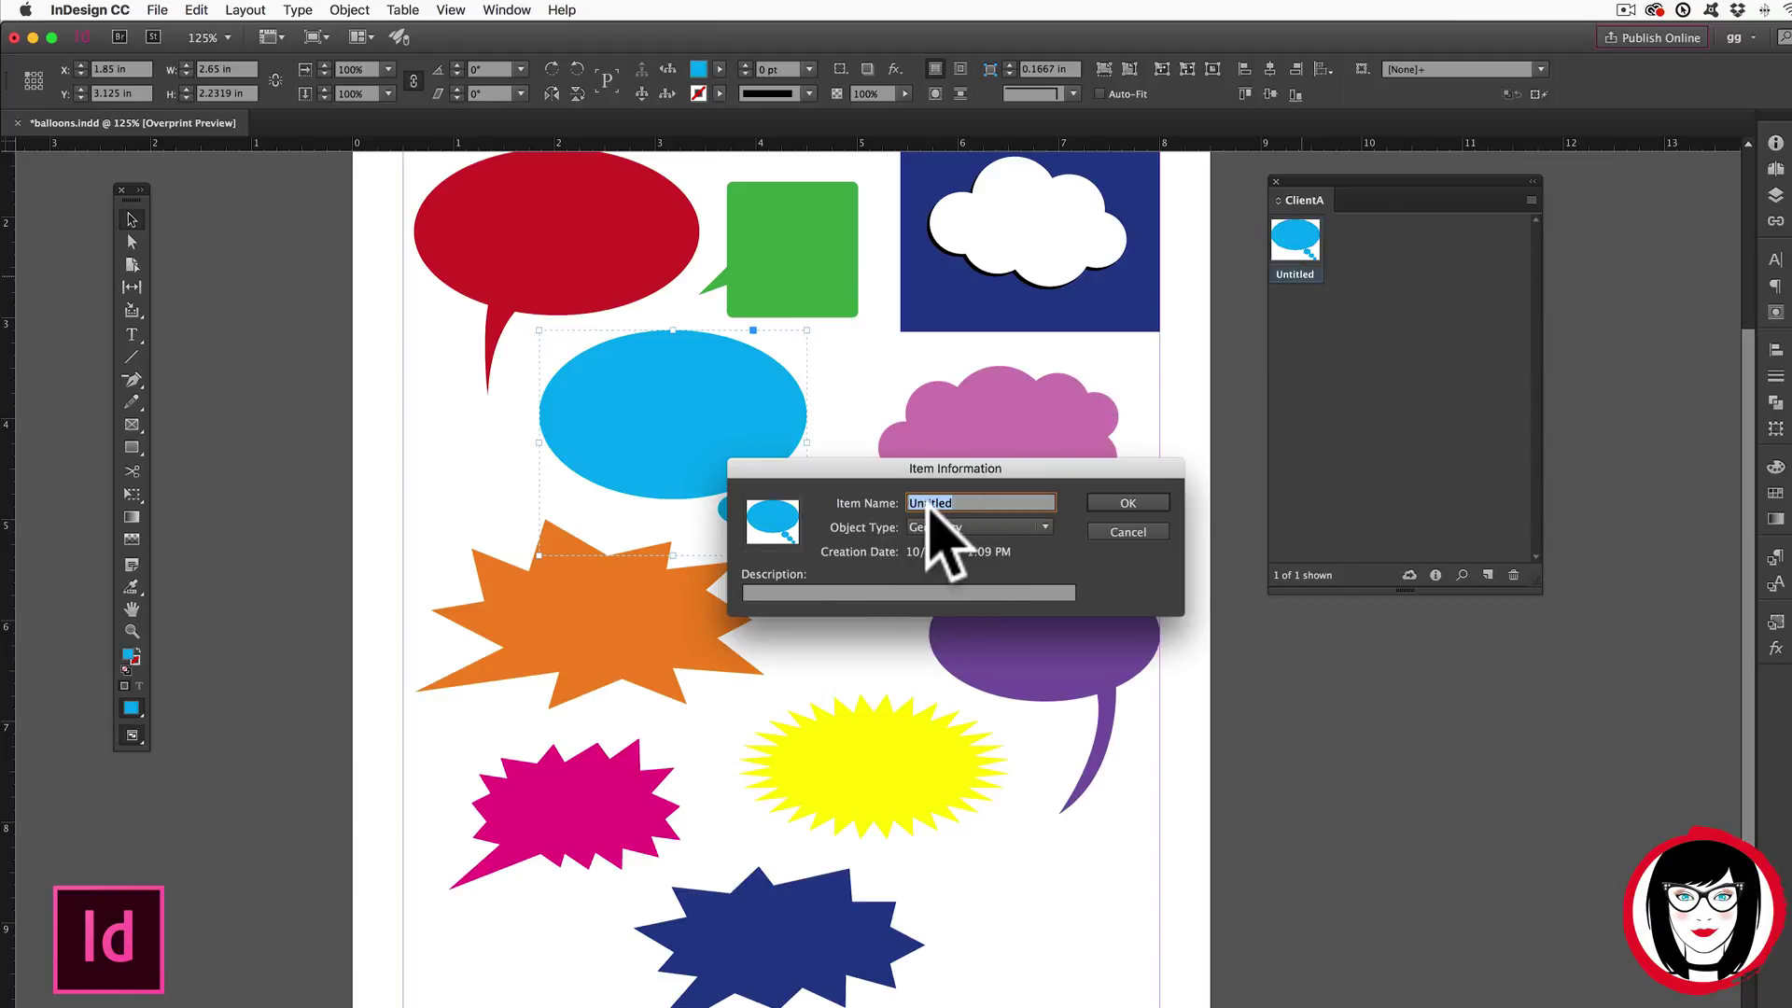
# Name the balloon library item 'Blue Thought Balloon', keeping Geometry as its object type.
pyautogui.write('Blue Thought Balloon')
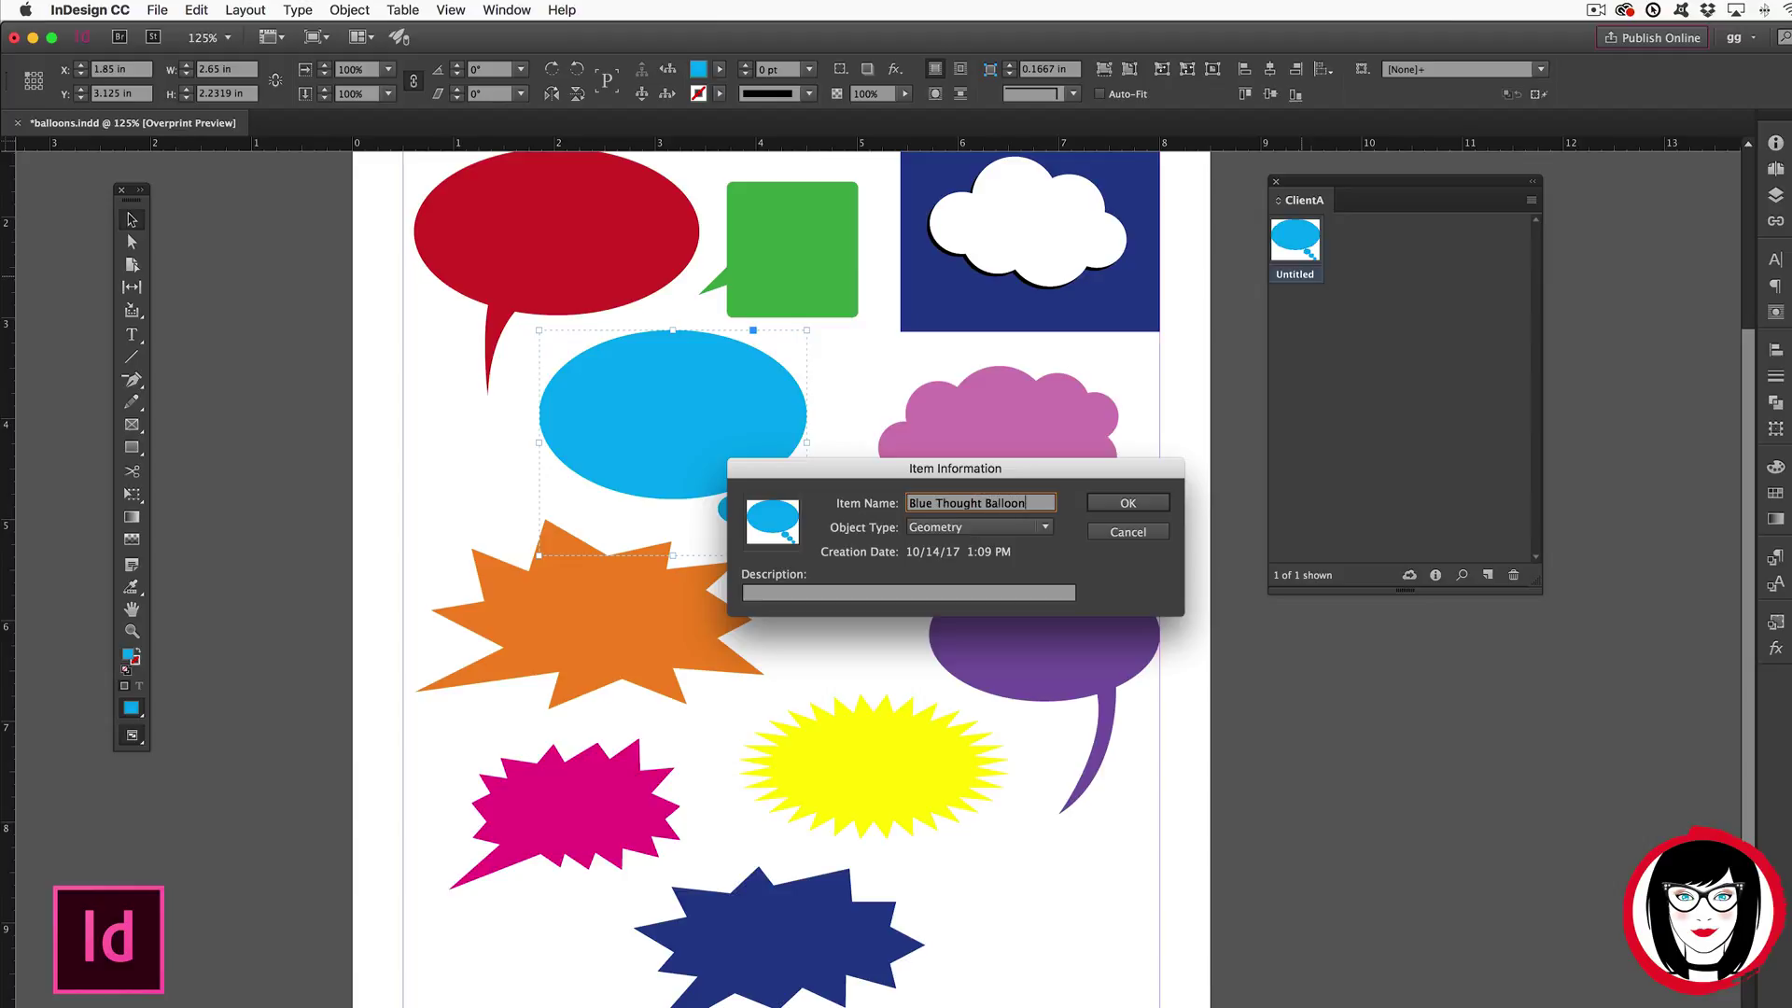
pyautogui.click(976, 528)
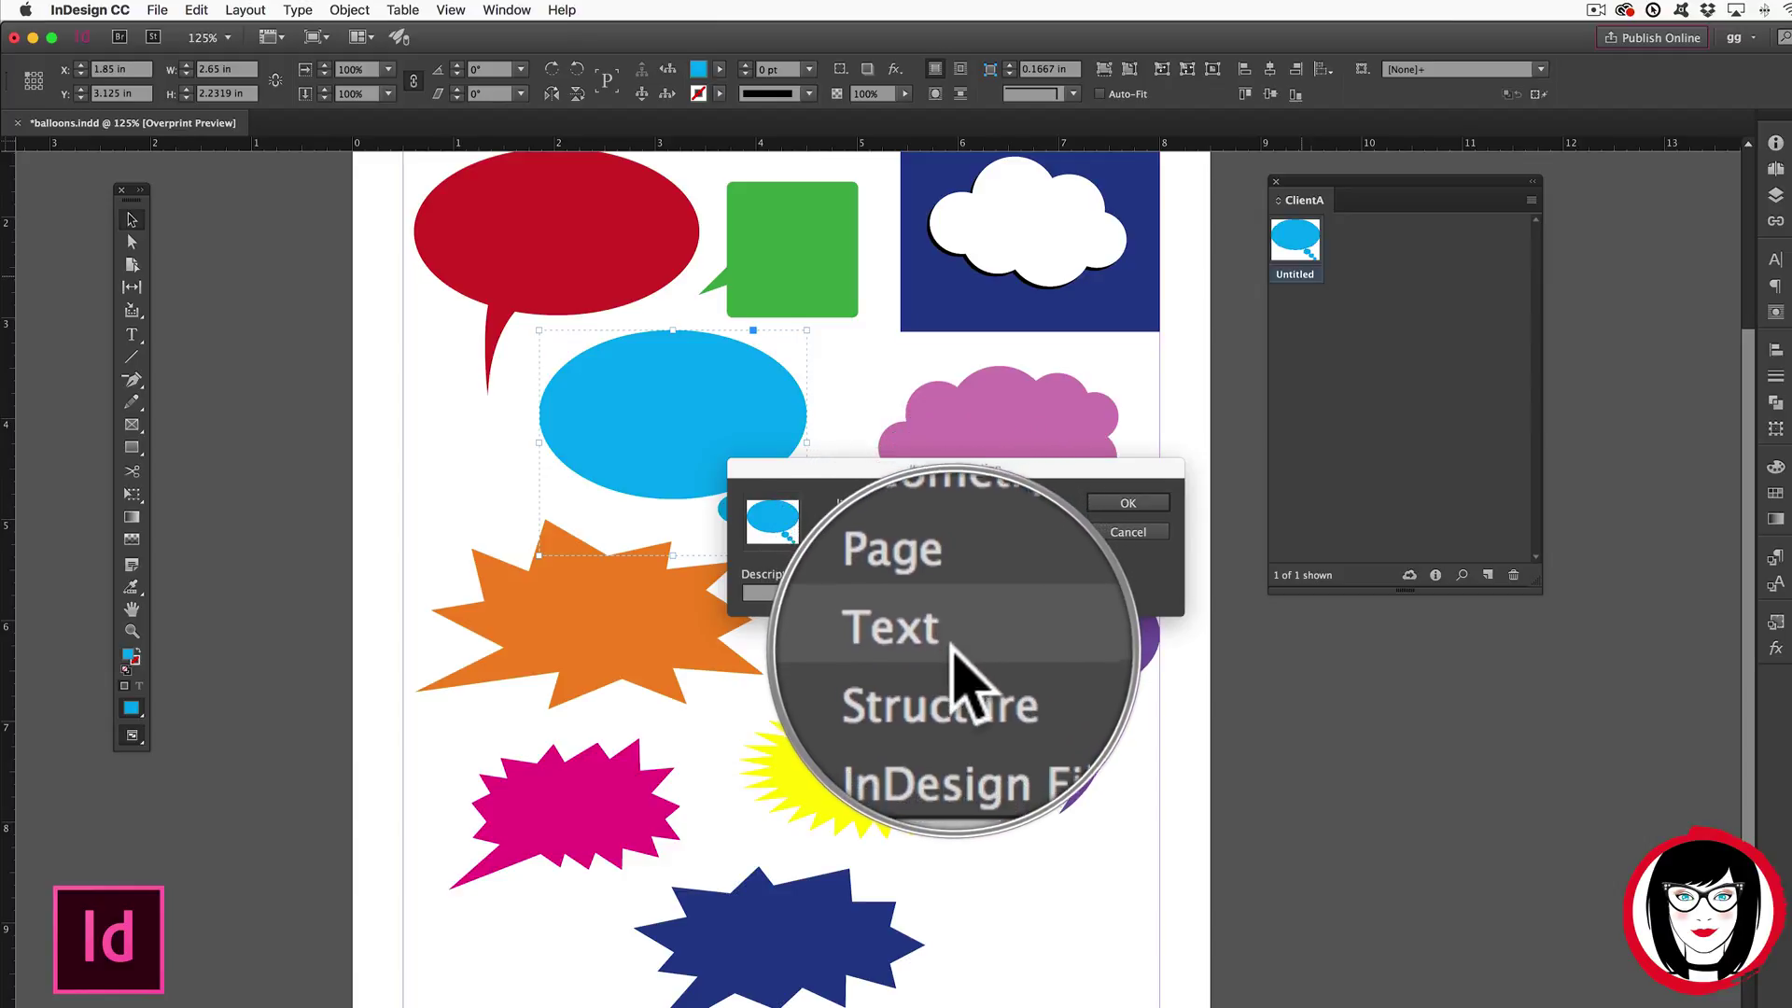
pyautogui.click(1137, 580)
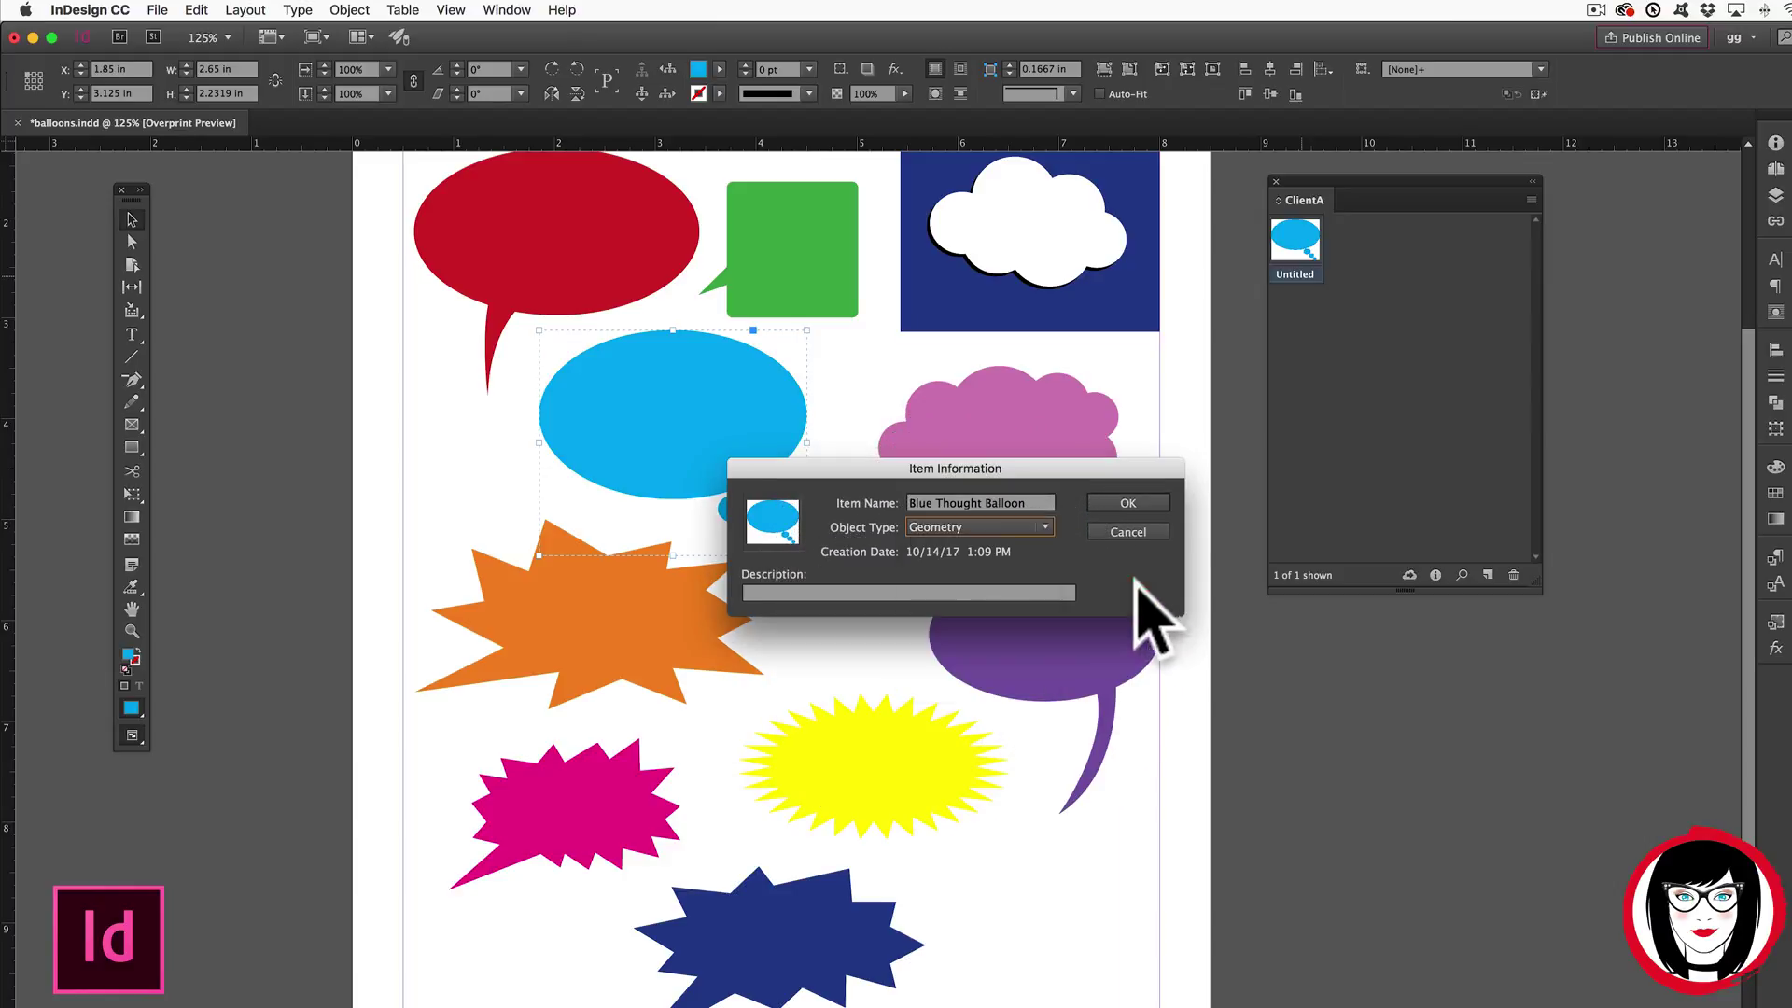
pyautogui.click(861, 588)
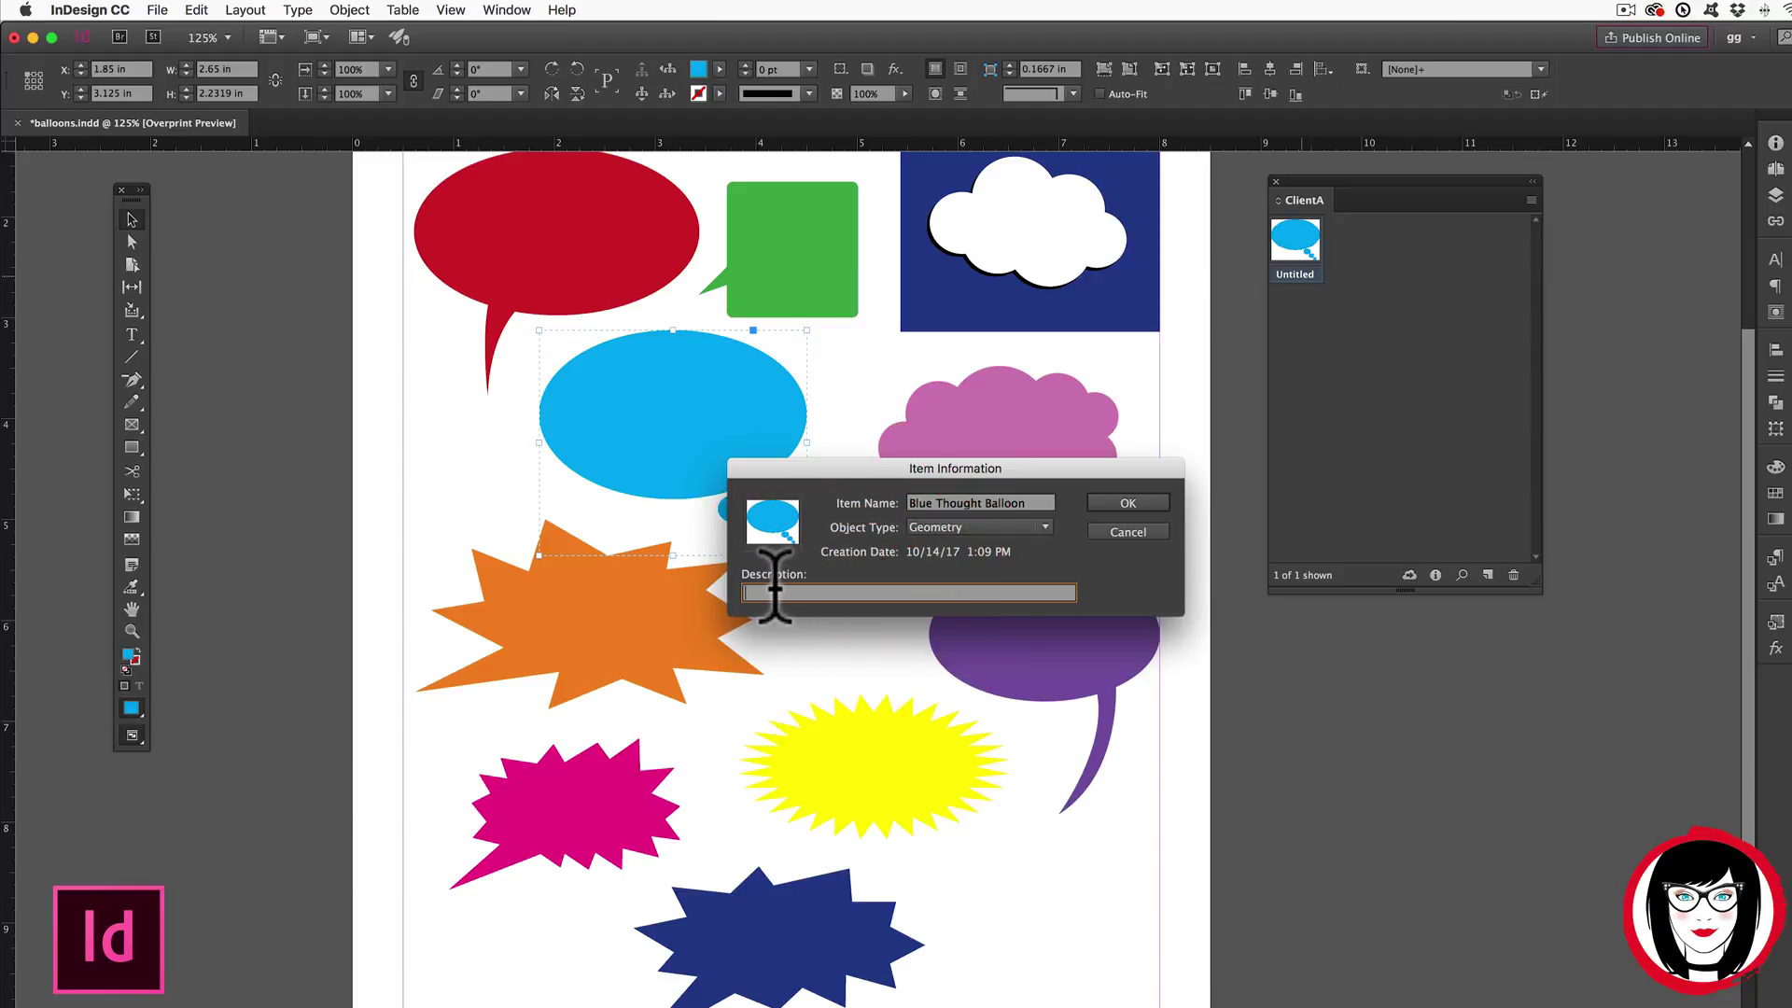
pyautogui.click(1160, 505)
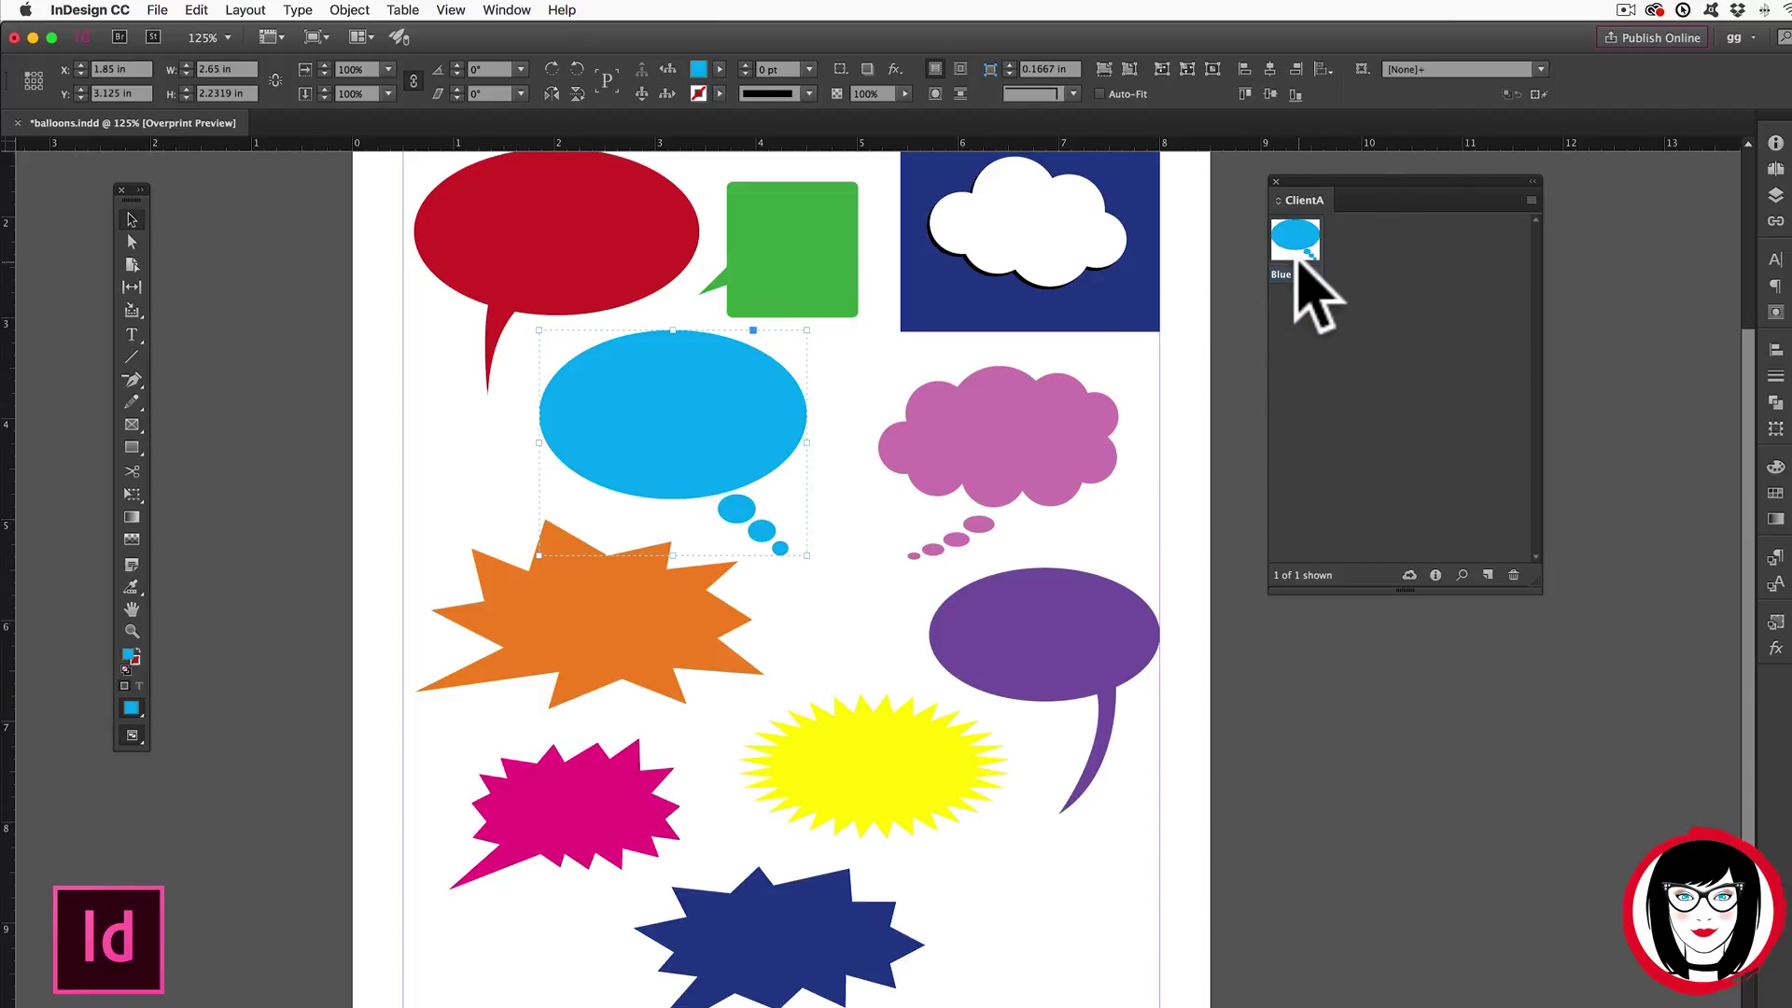
pyautogui.press('super+shift+a')
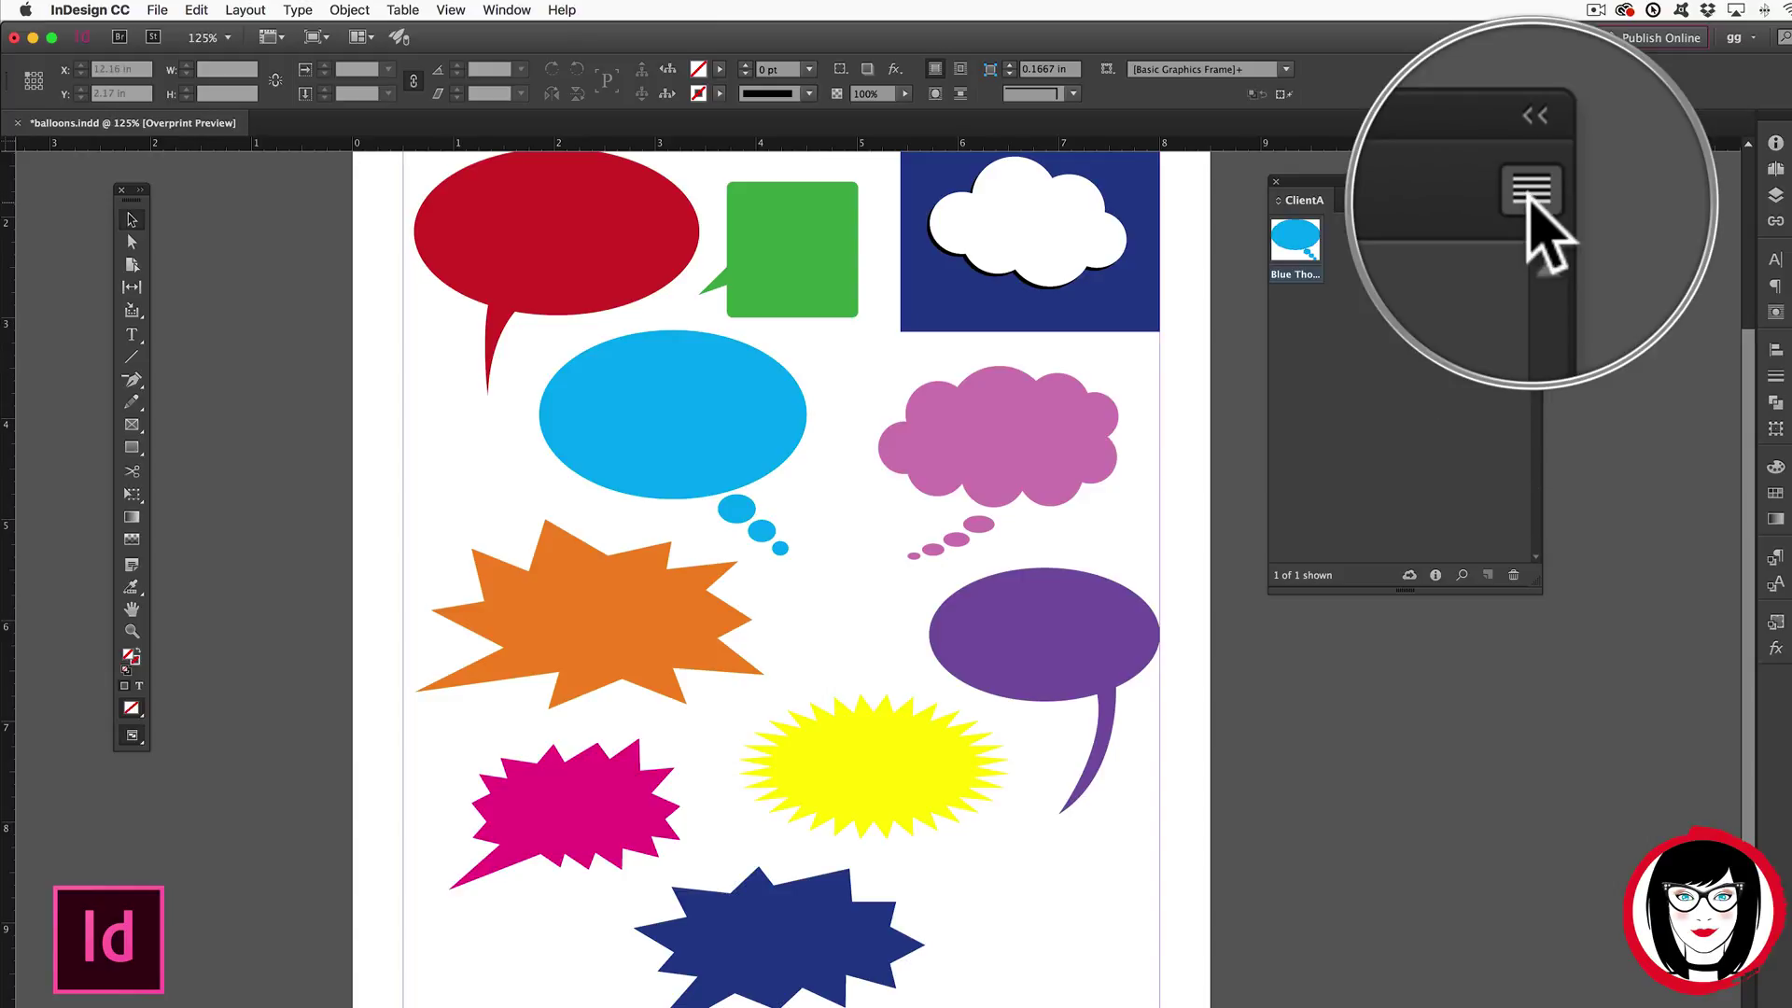
# Add all page 1 objects to ClientA as separate items, giving the library 13 items.
pyautogui.click(980, 480)
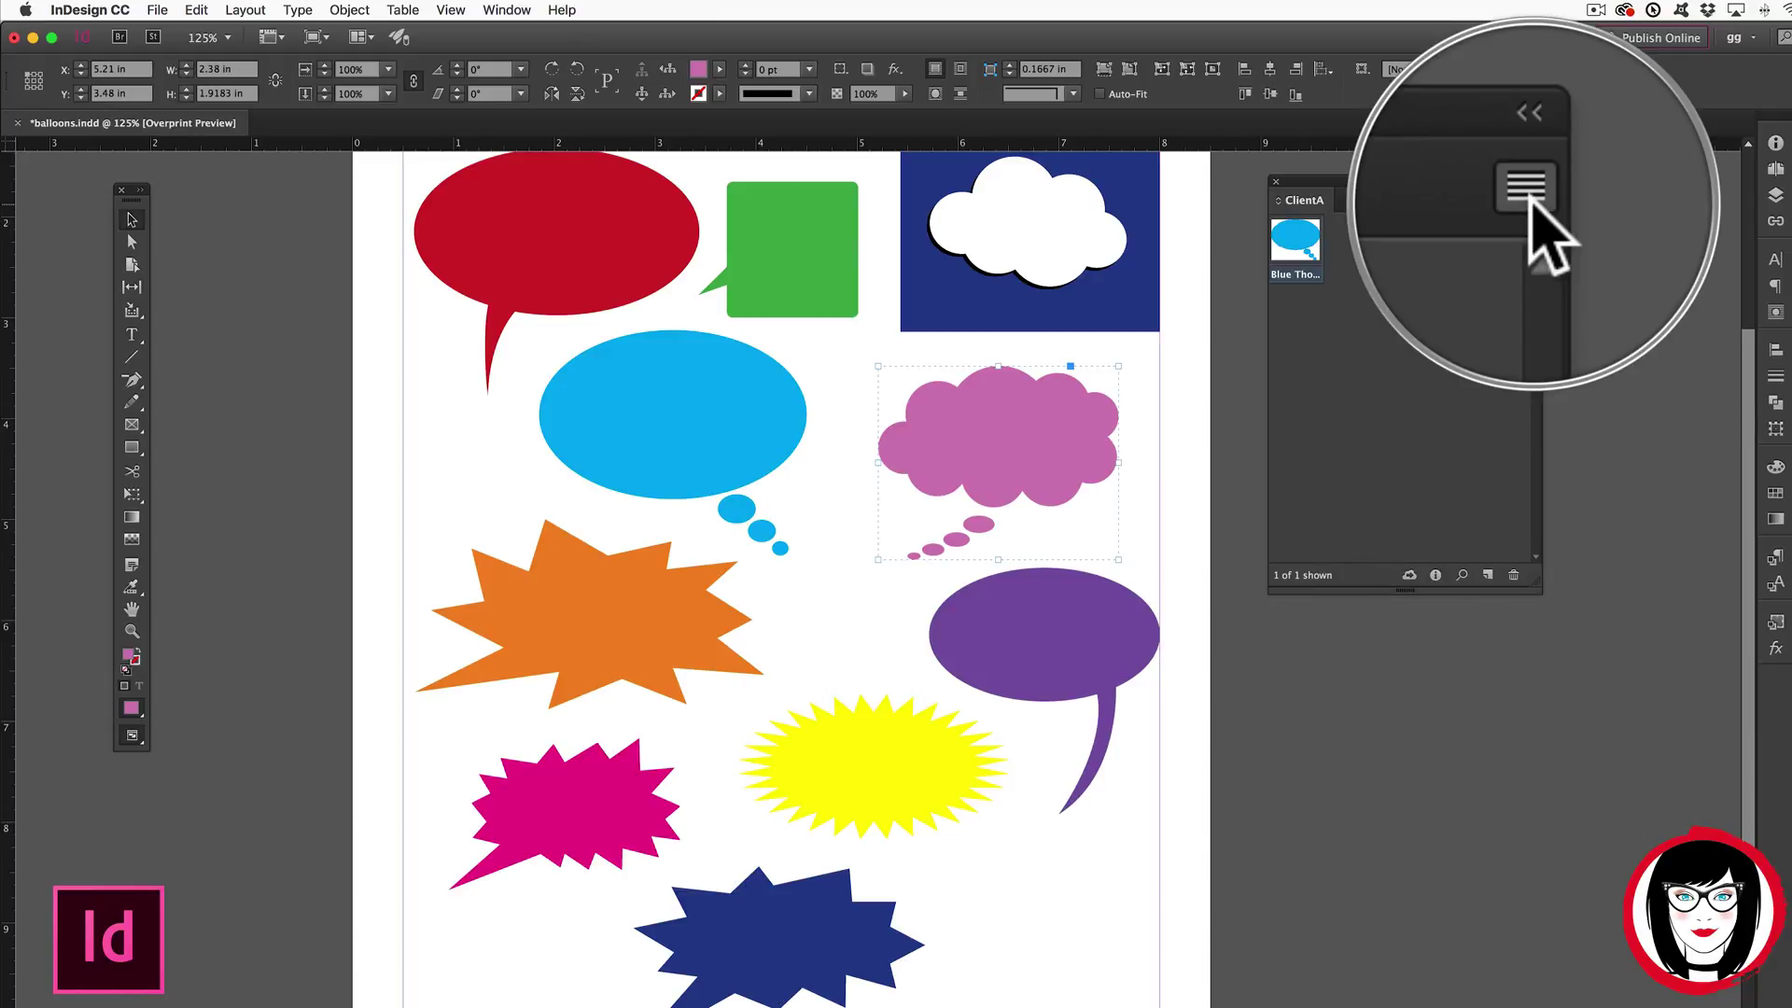
pyautogui.click(1531, 199)
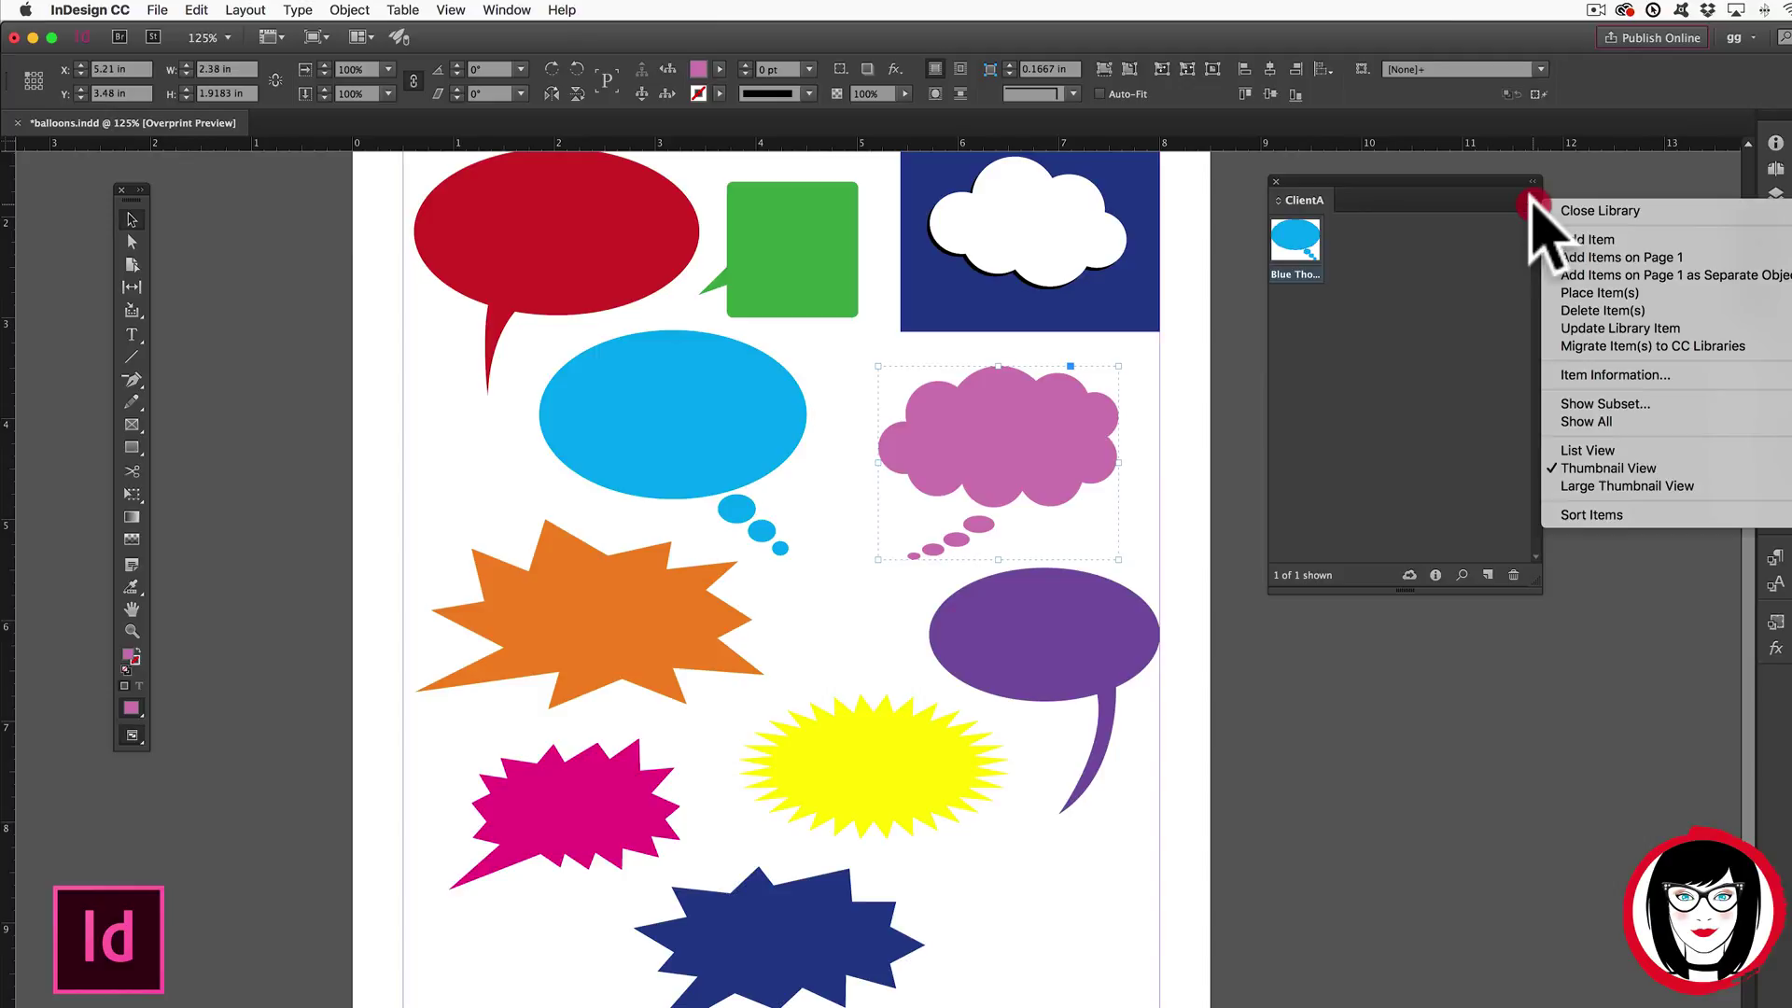
pyautogui.click(1784, 273)
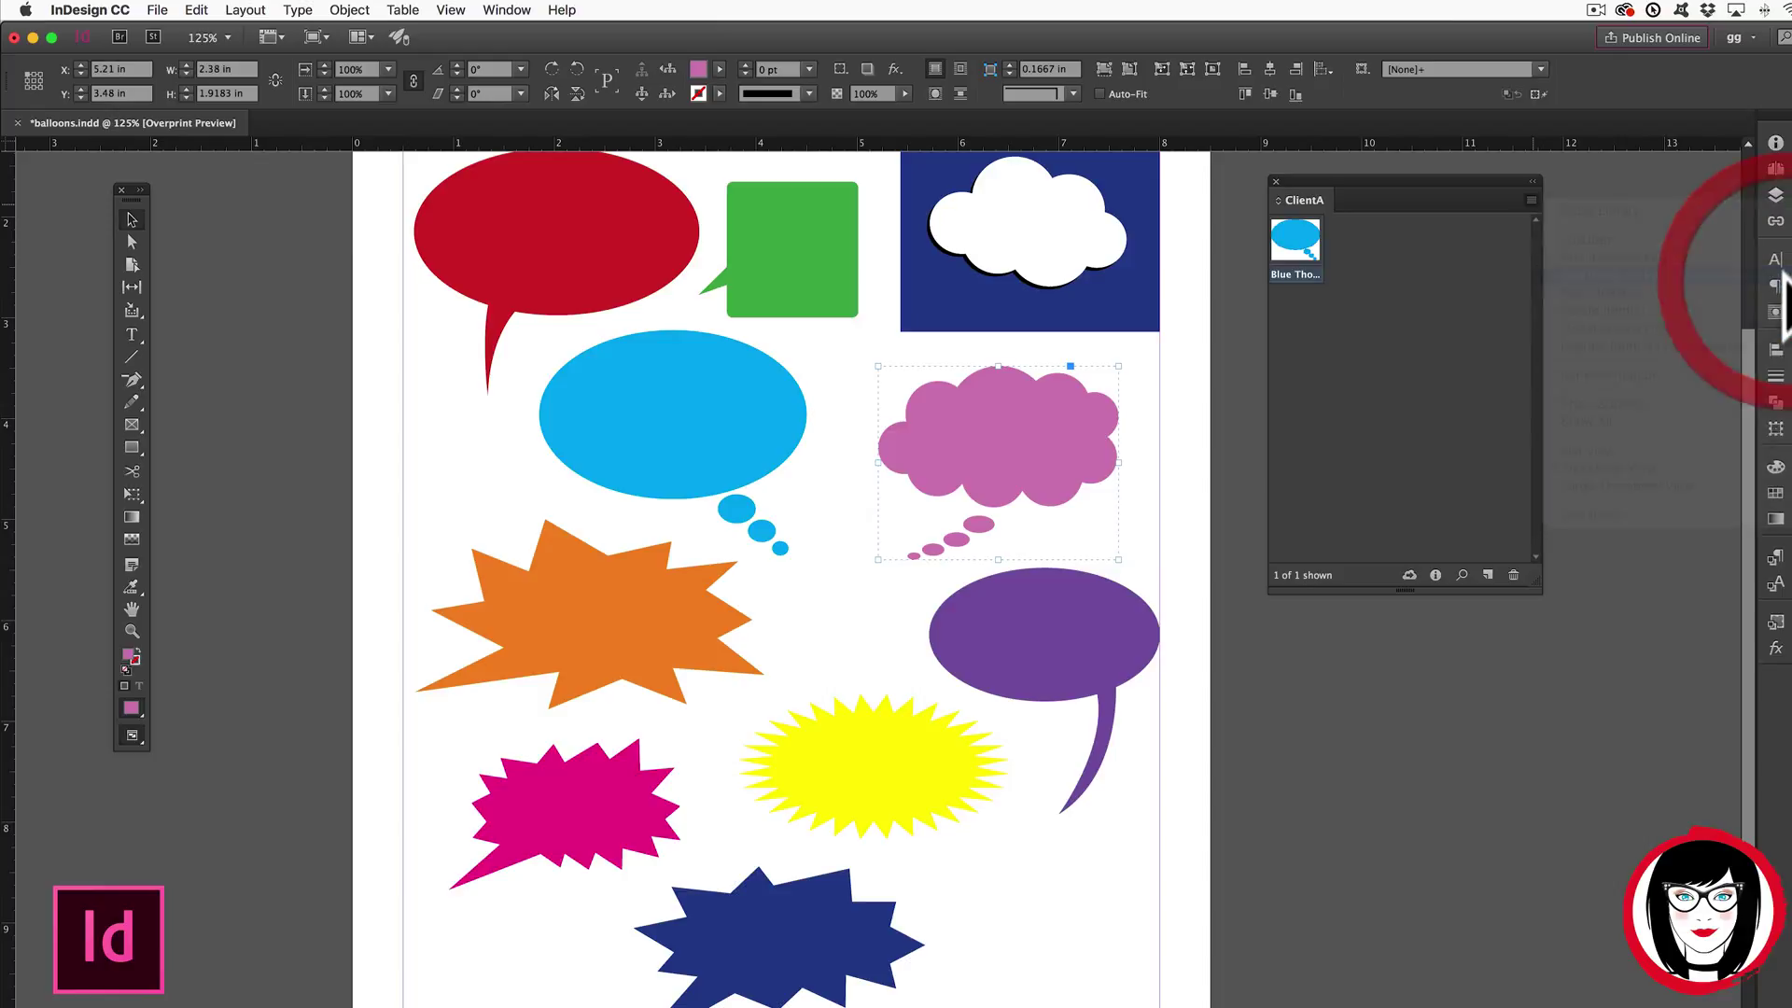
pyautogui.click(1173, 849)
# Select every ClientA library item except the Blue Thought Balloon.
pyautogui.click(1413, 527)
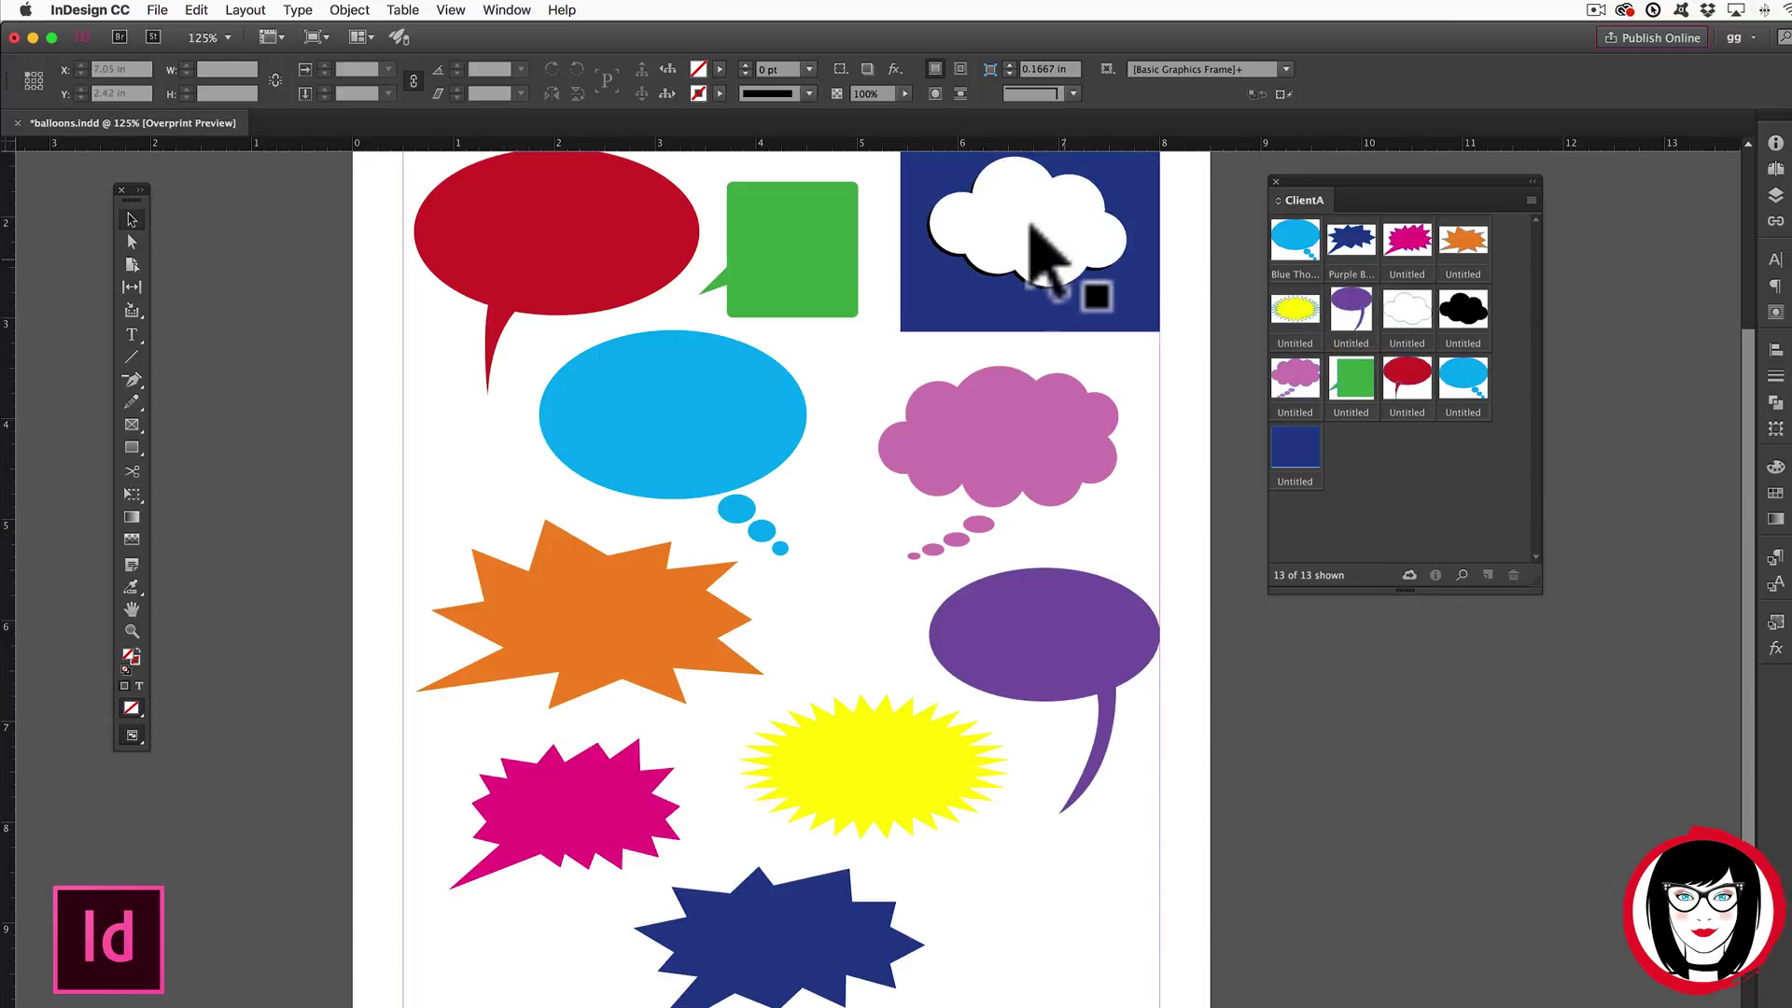
pyautogui.click(1073, 260)
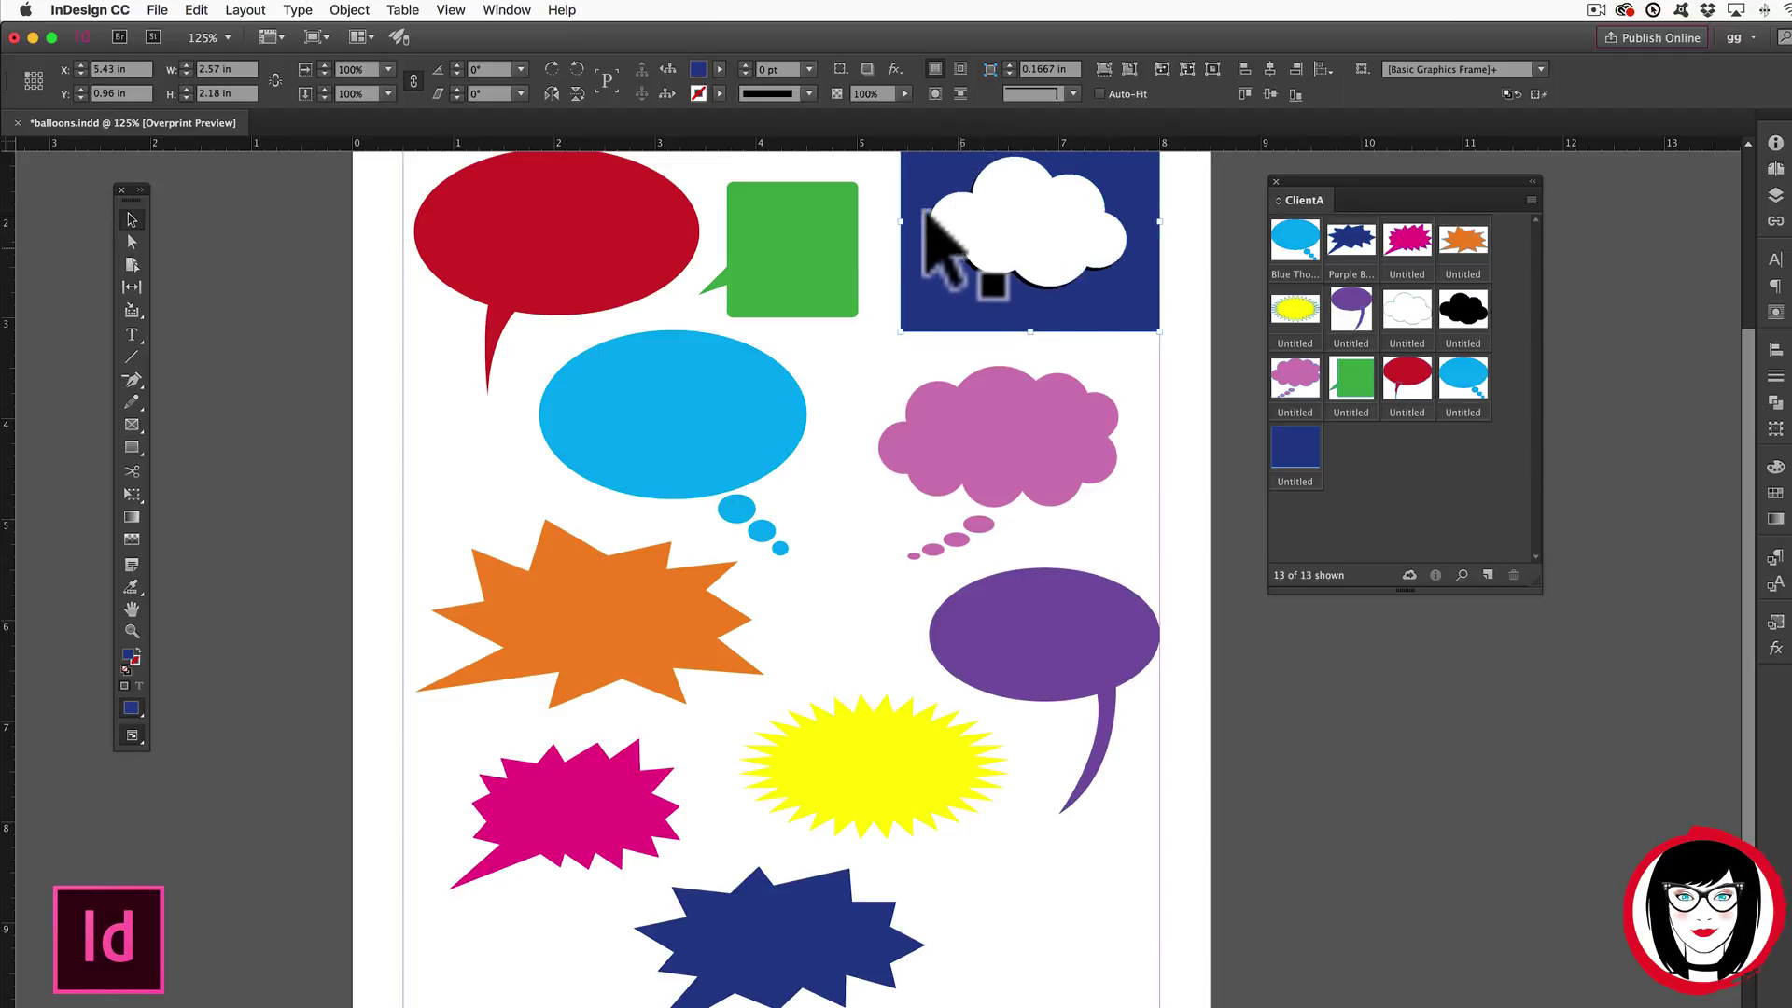
pyautogui.click(1395, 308)
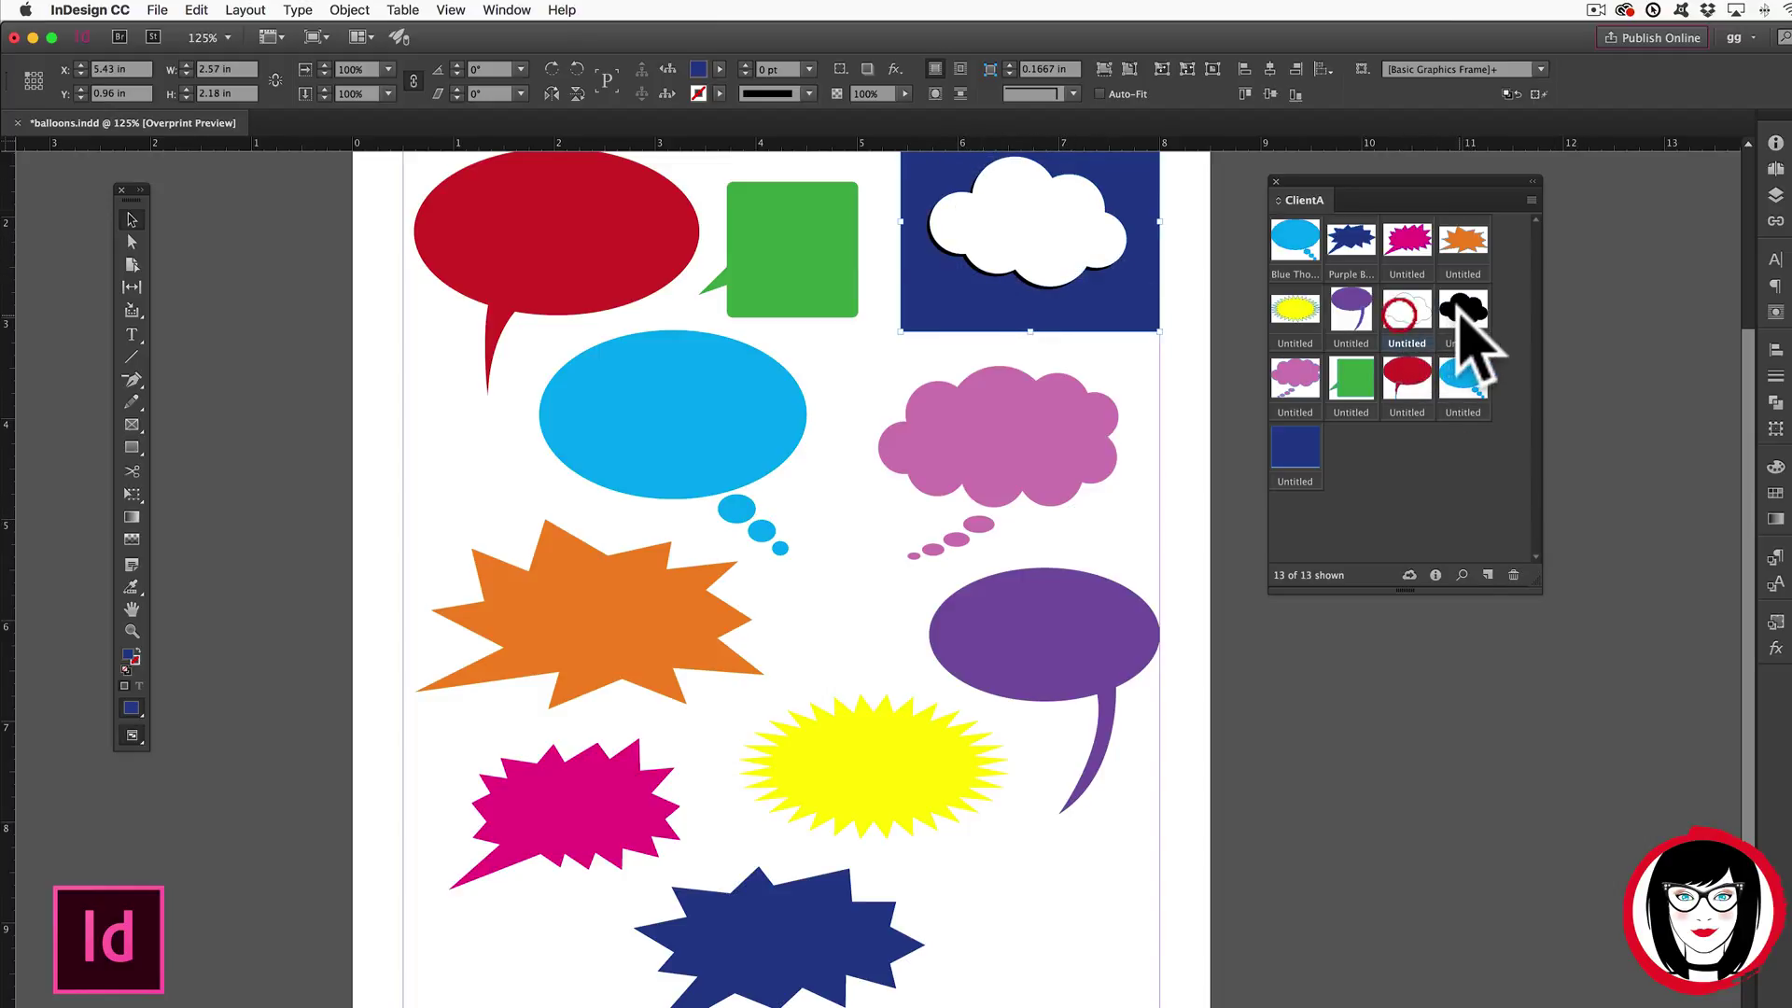
pyautogui.click(1460, 308)
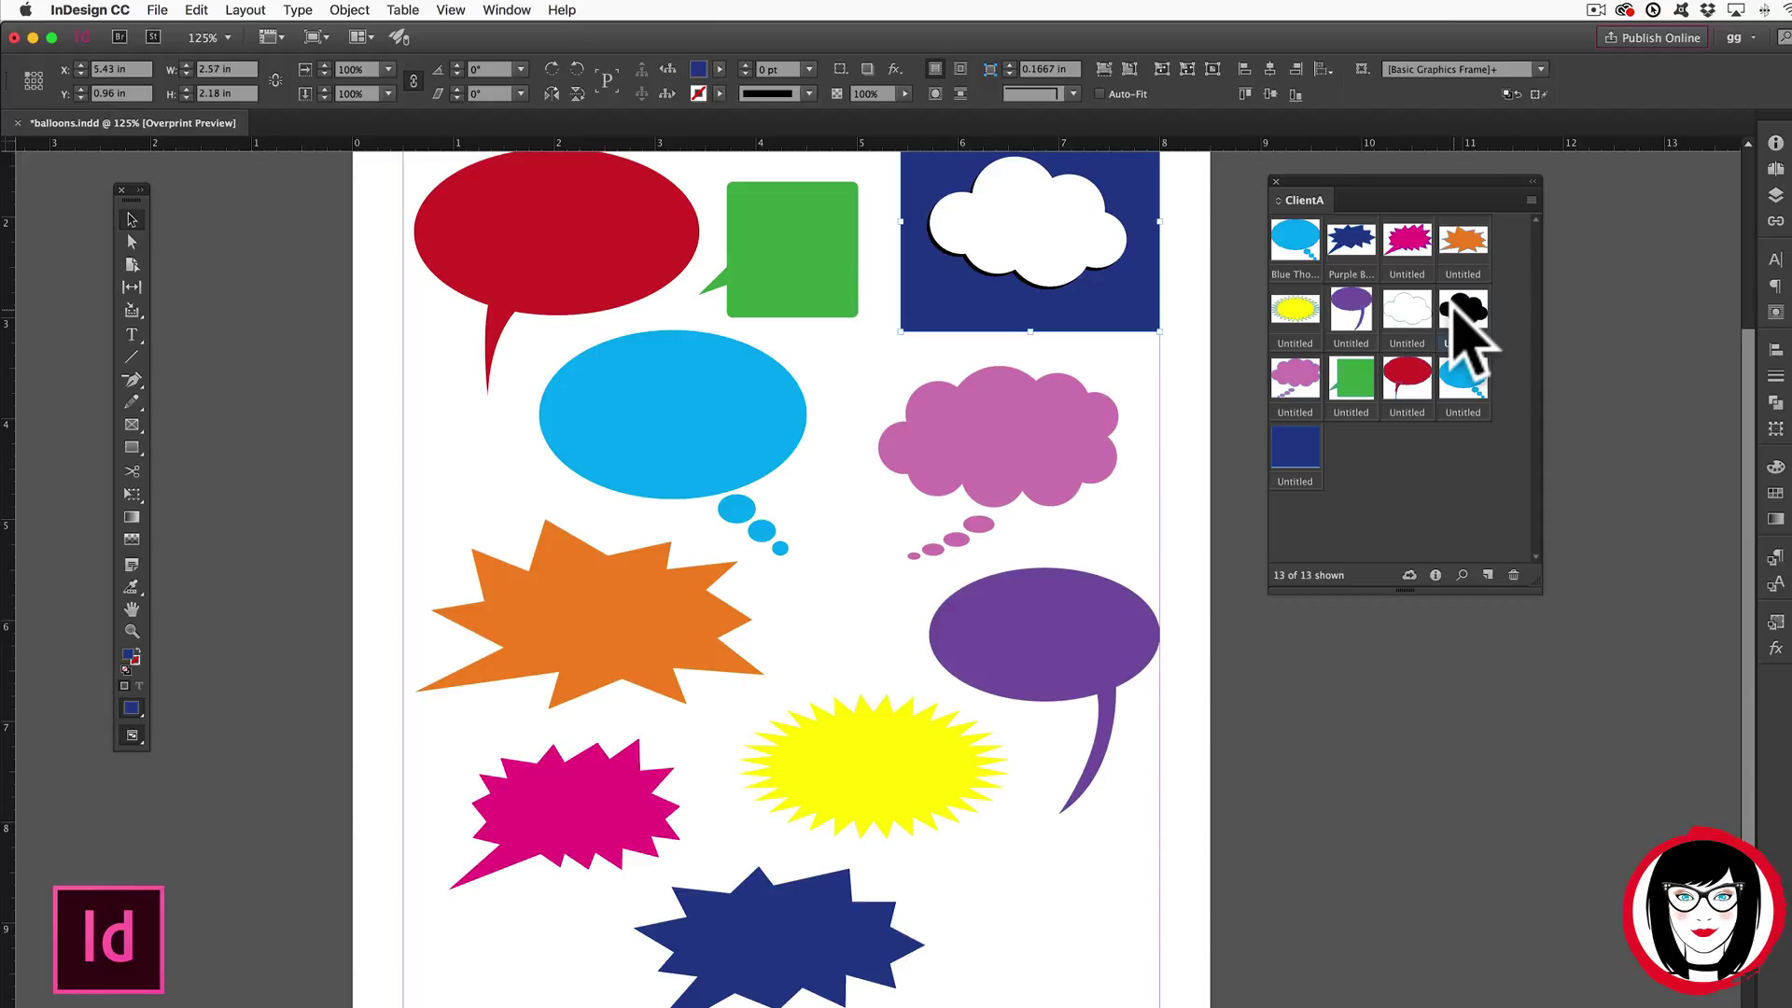
pyautogui.click(1489, 448)
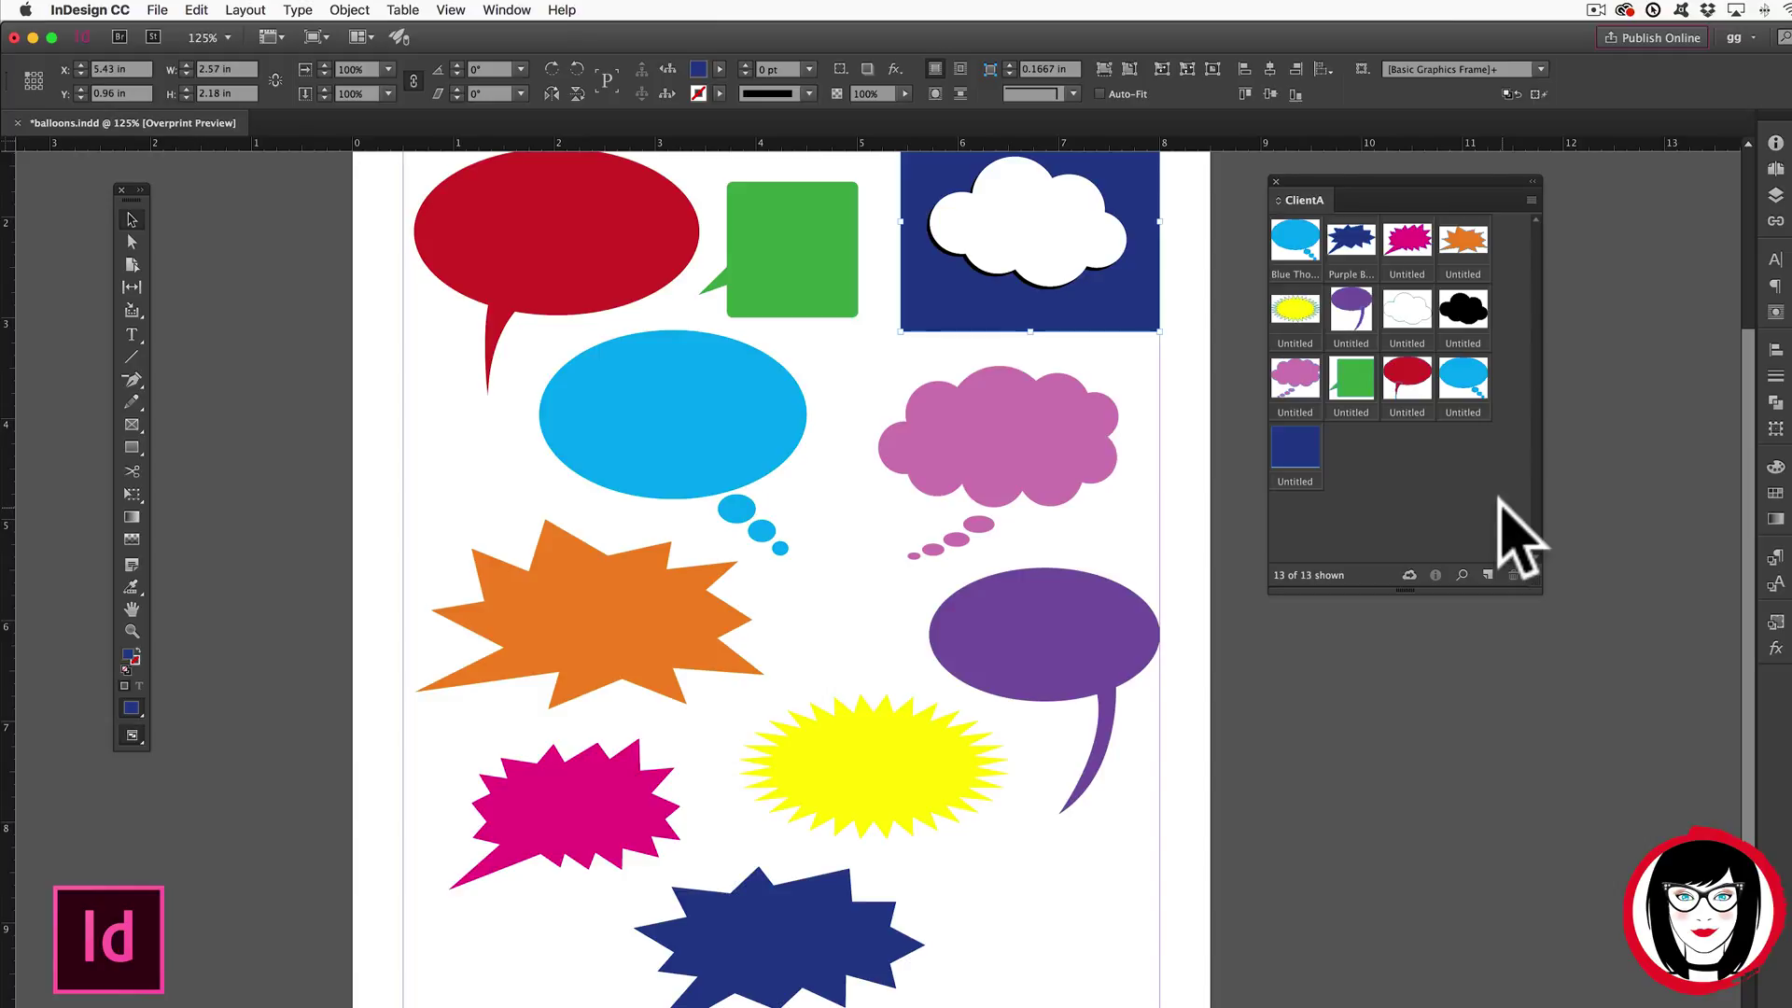
pyautogui.click(1305, 467)
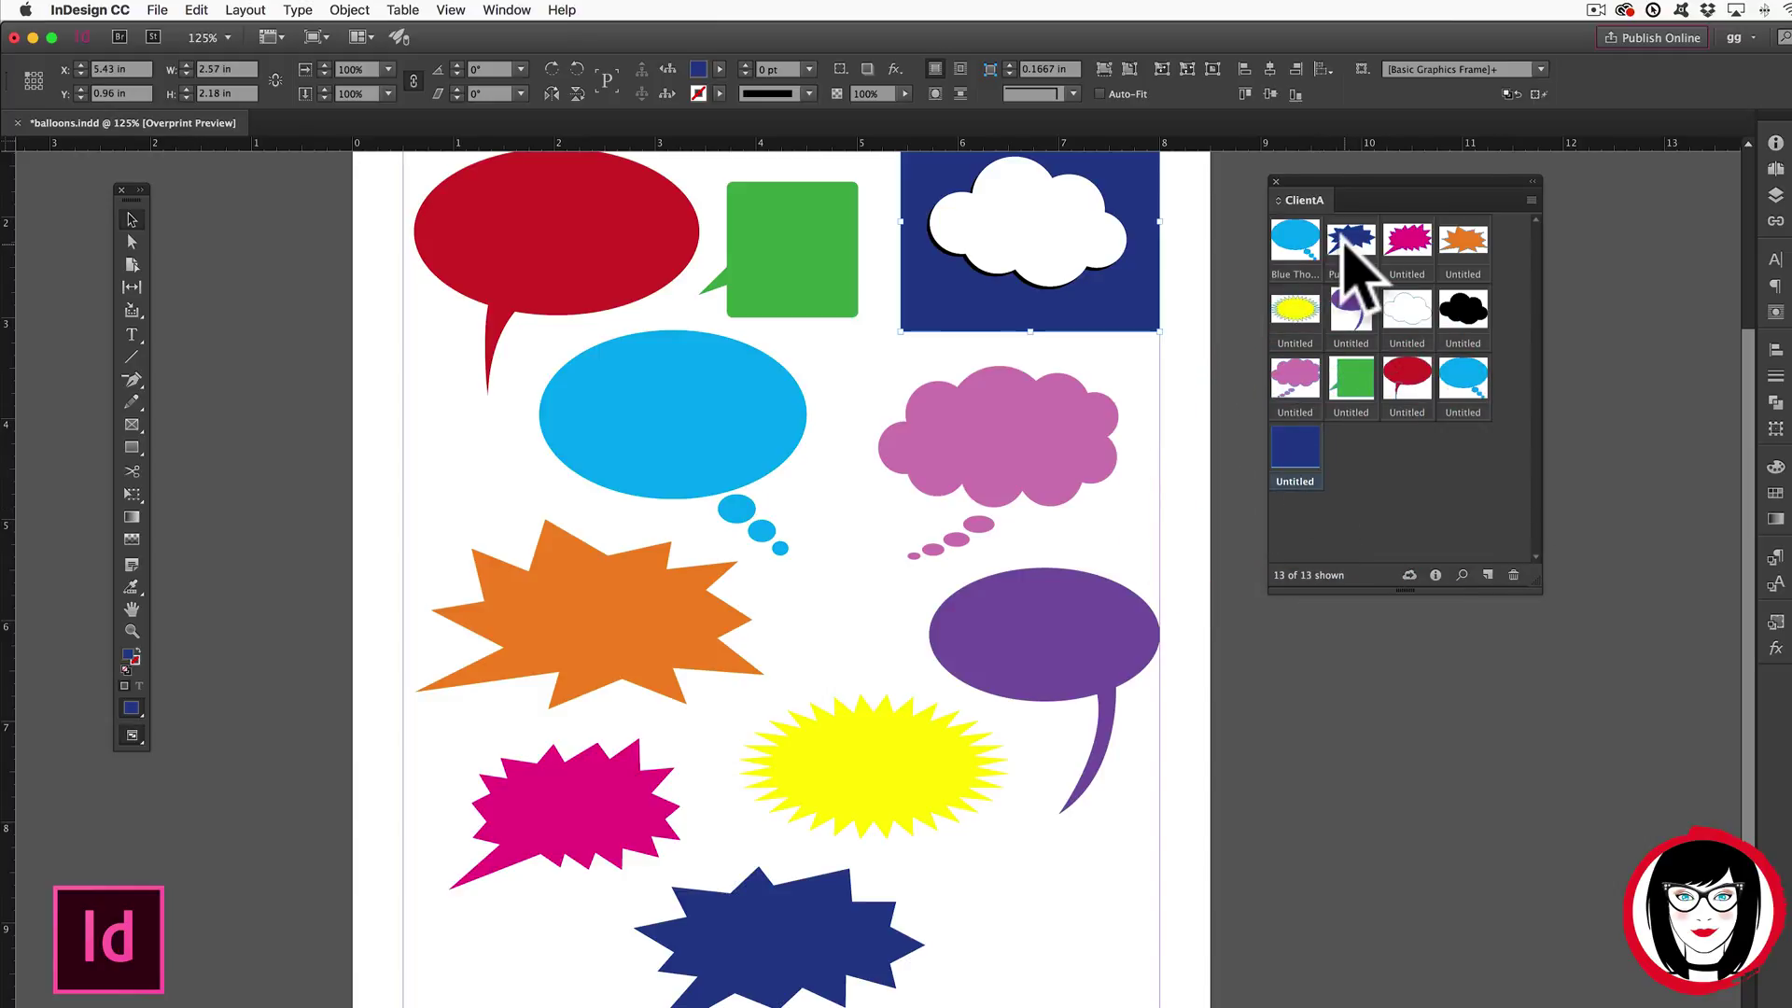
pyautogui.keyDown('shift'); pyautogui.click(1348, 244); pyautogui.keyUp('shift')
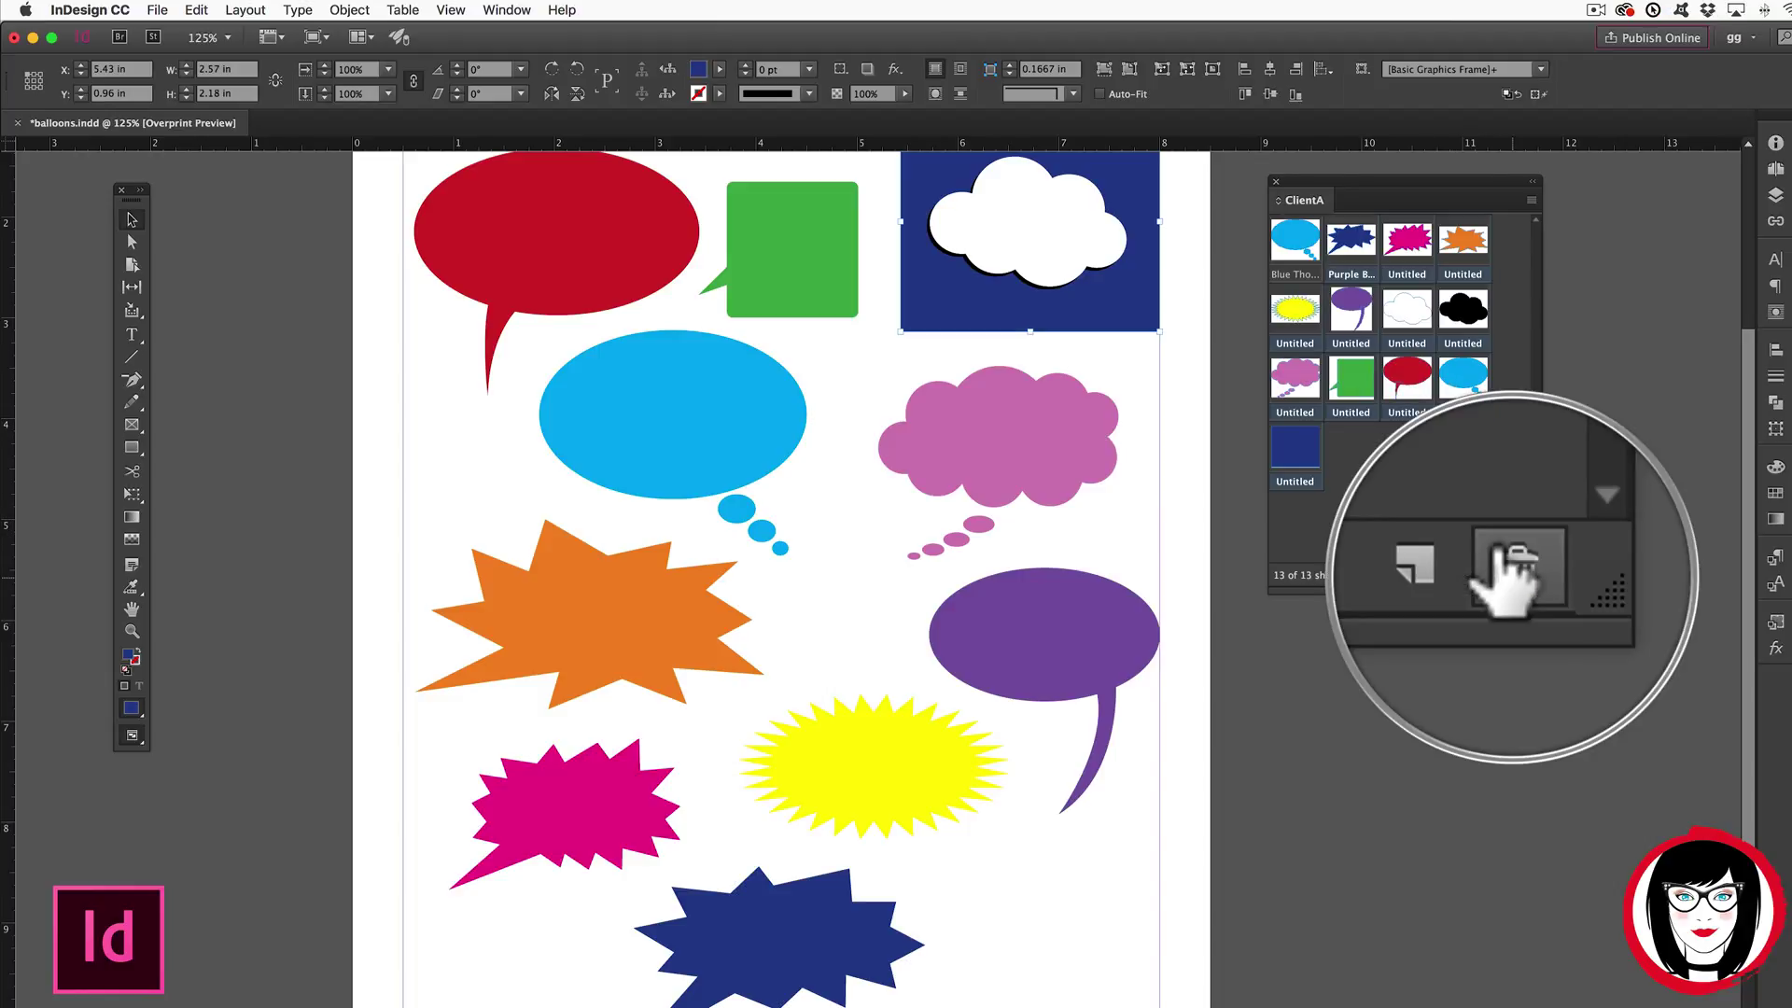
# Delete the selected items from ClientA, confirming the removal, so only the Blue Thought Balloon remains.
pyautogui.click(1513, 575)
pyautogui.click(1137, 576)
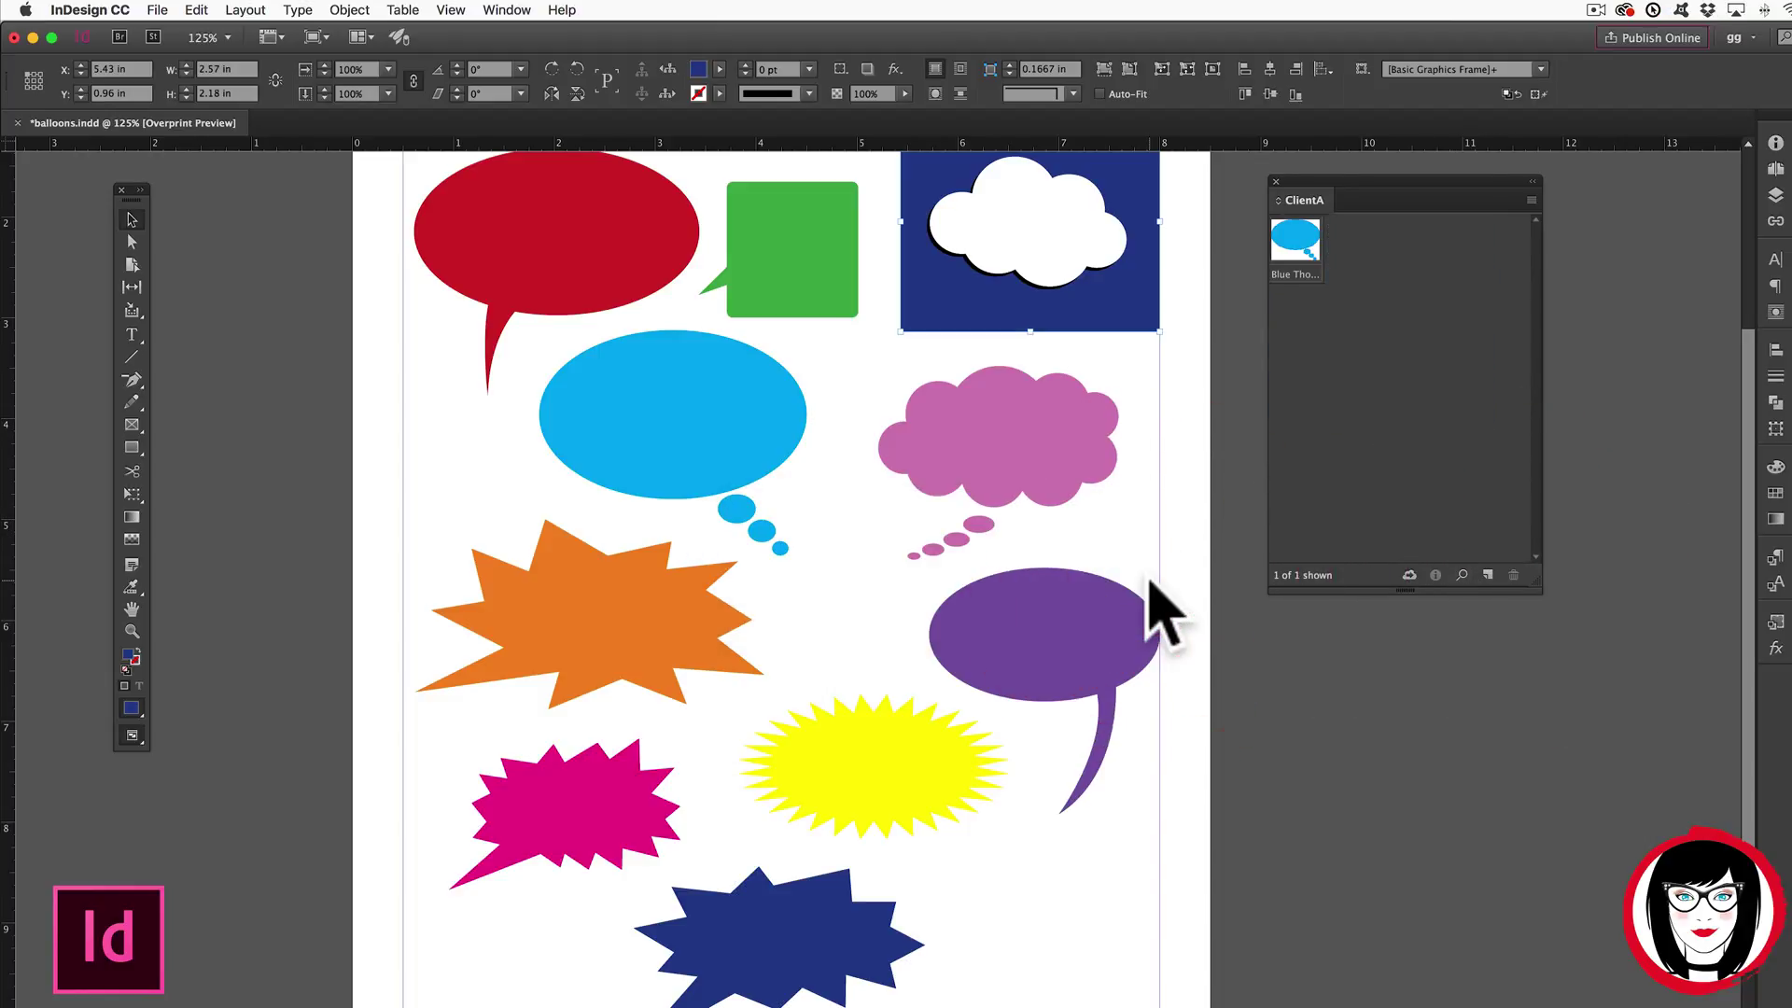
pyautogui.hscroll(2, 1162, 611)
pyautogui.click(989, 602)
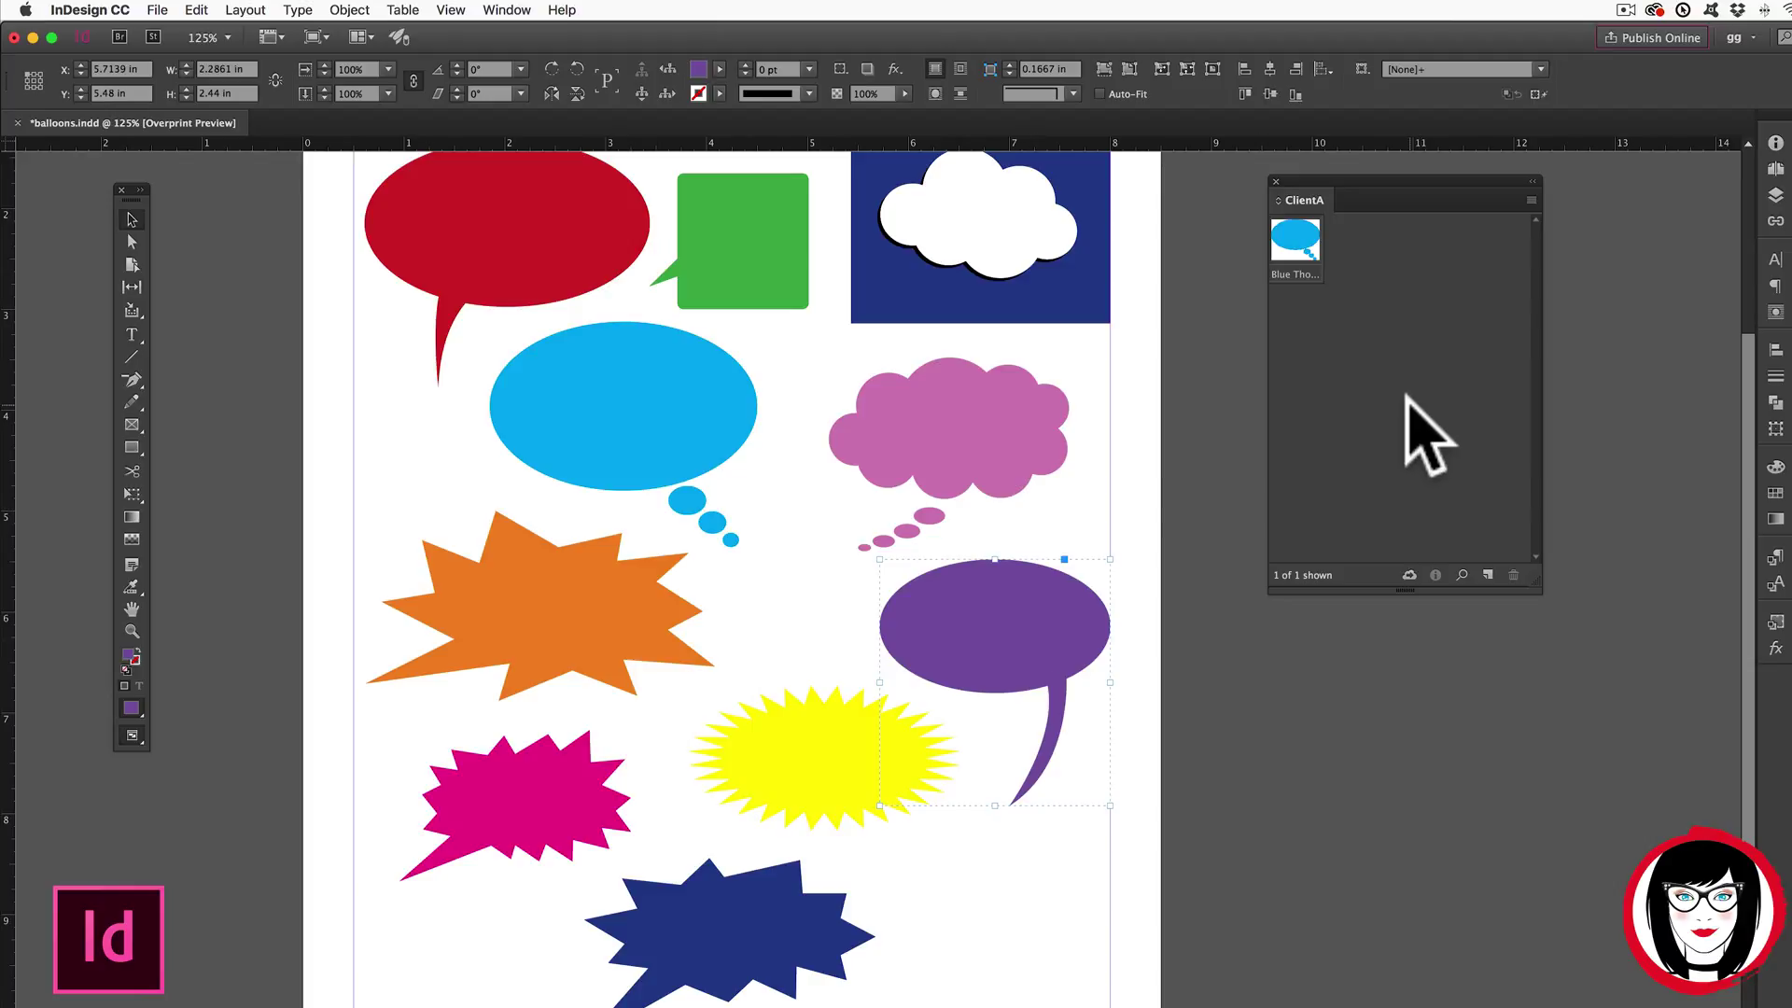
# Add the selected purple speech balloon to ClientA as an item named 'Purple Speech'.
pyautogui.click(1531, 200)
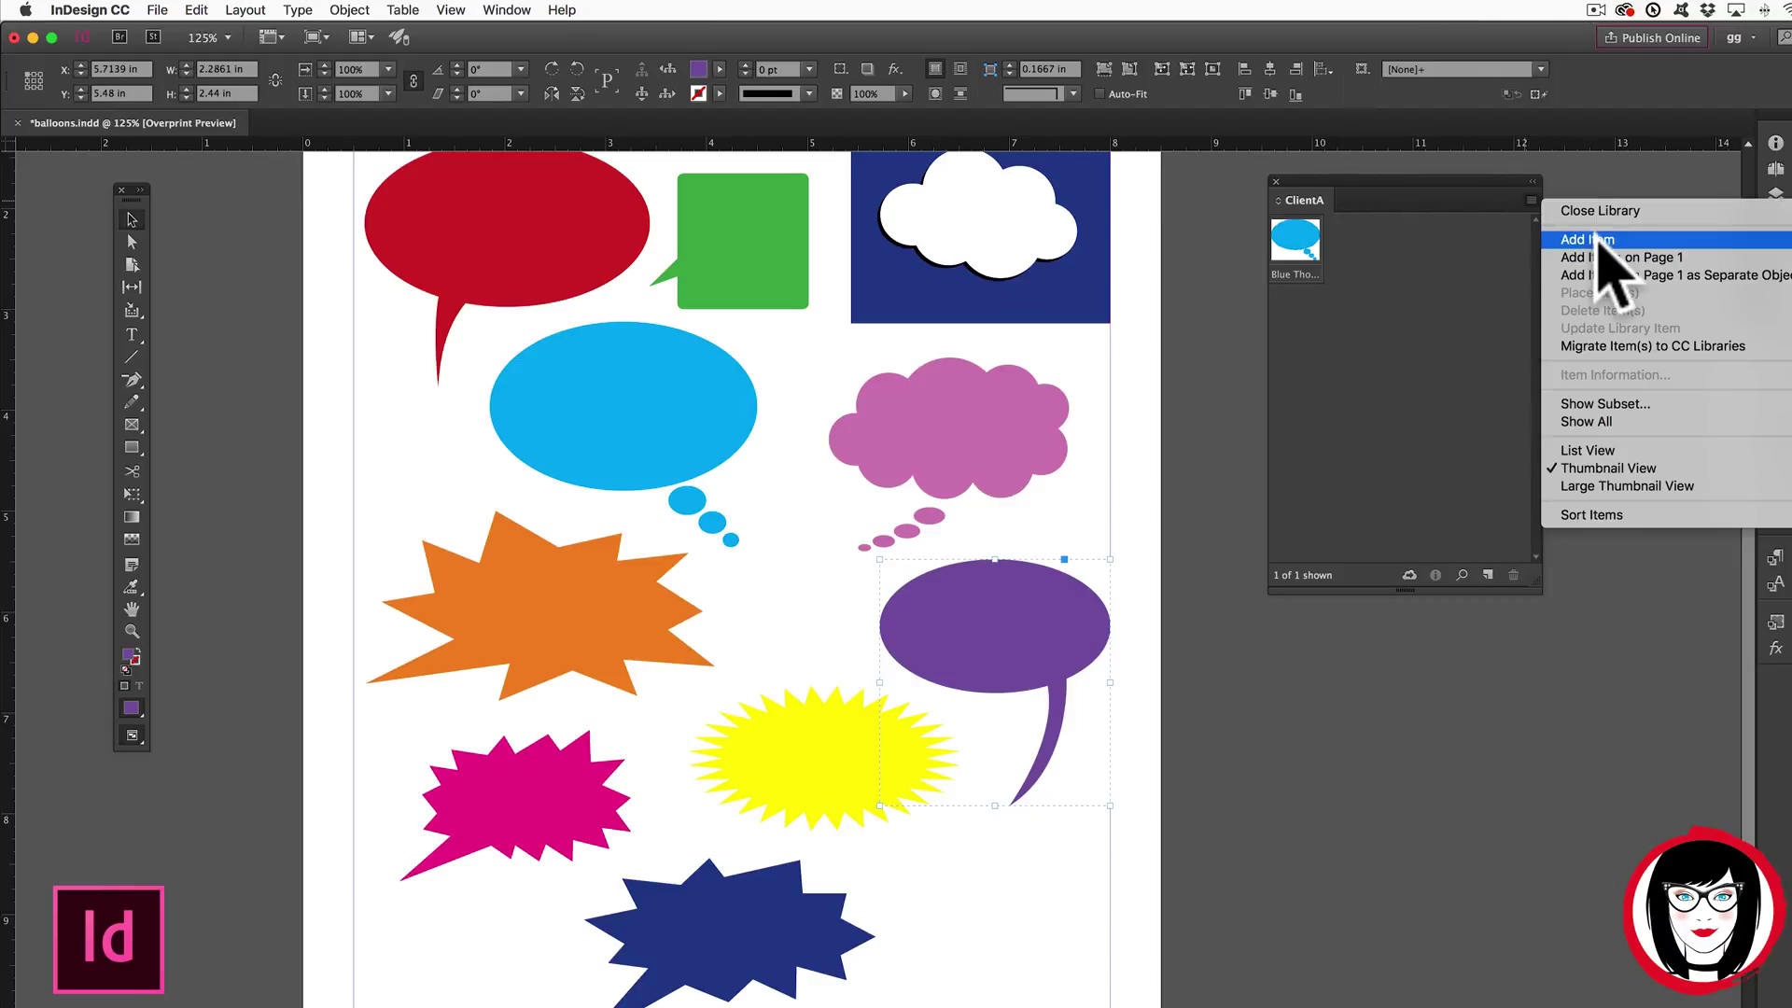
pyautogui.click(1453, 484)
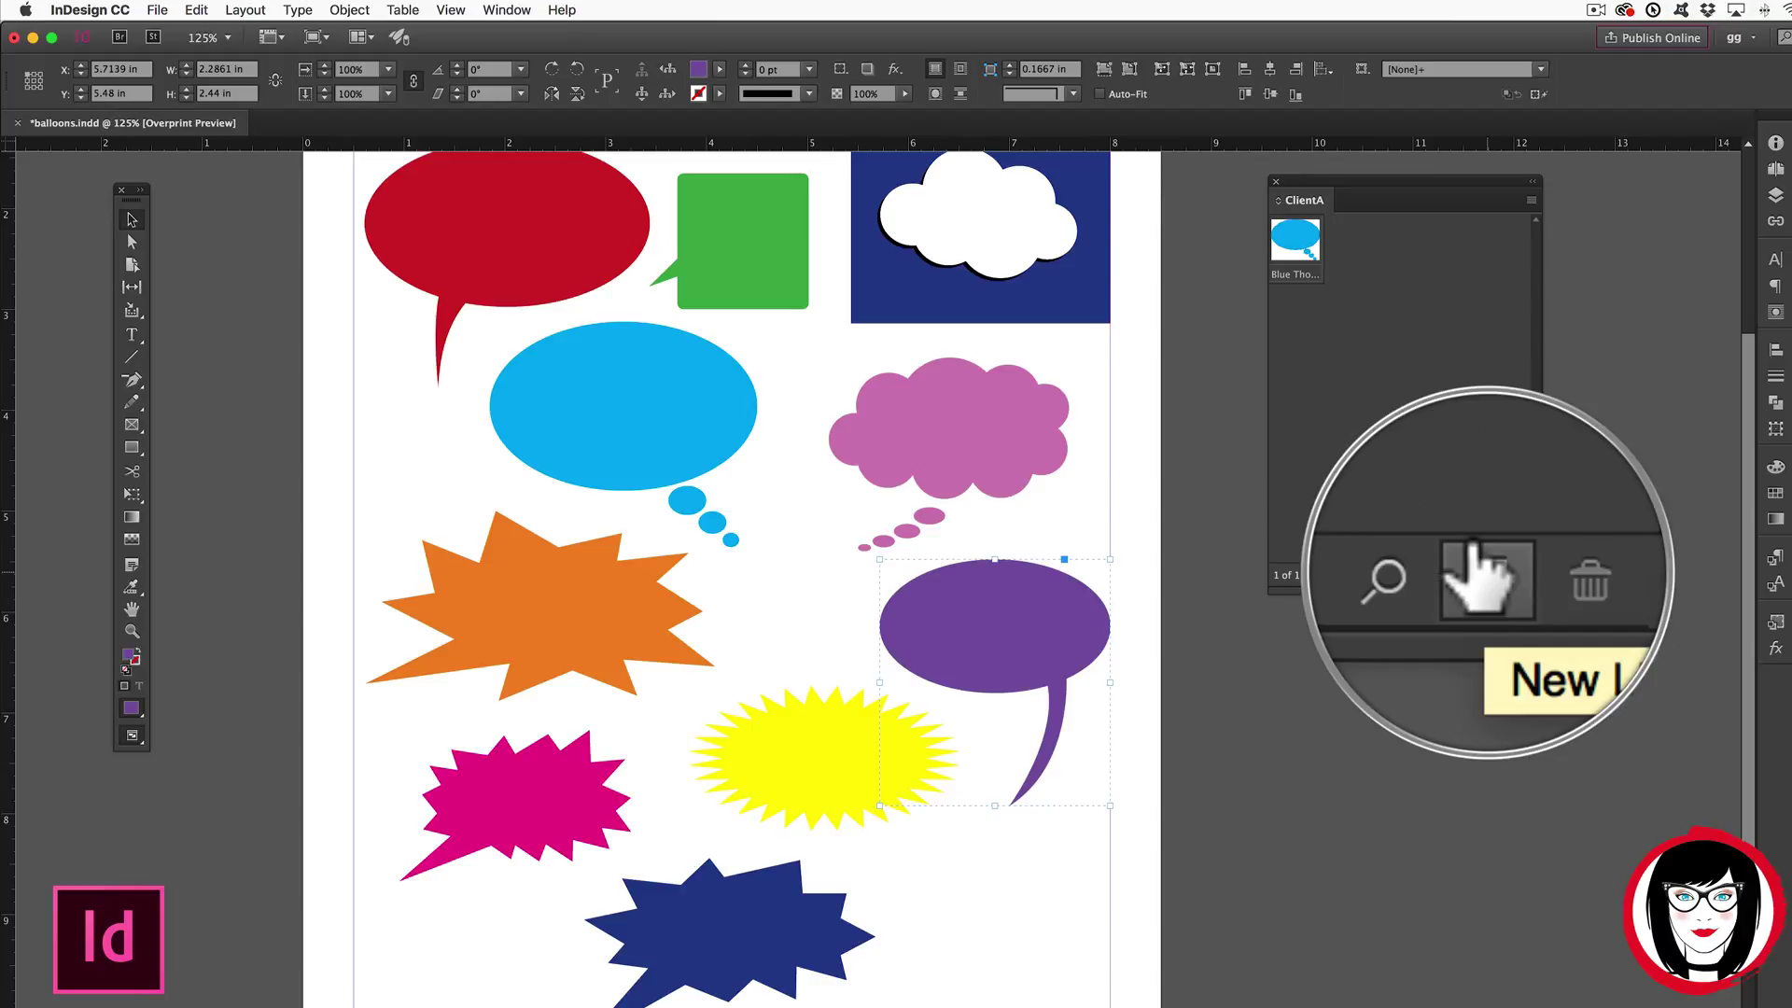
pyautogui.click(1531, 200)
pyautogui.click(1582, 241)
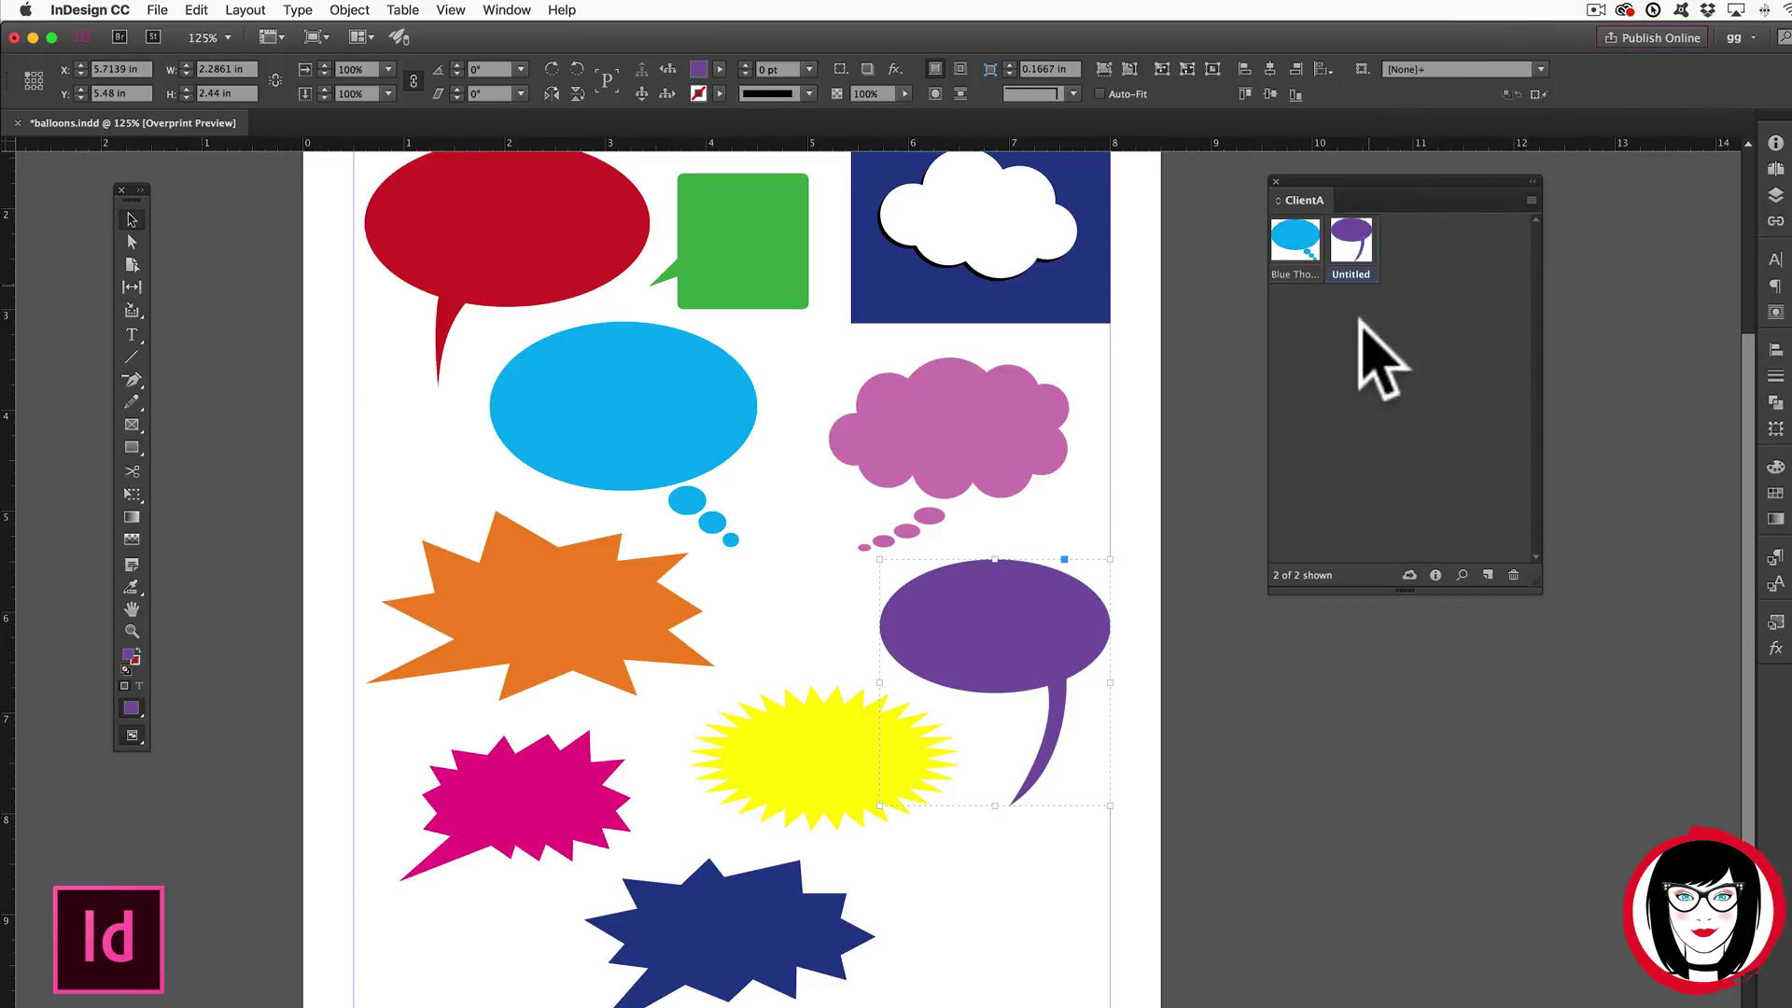
pyautogui.doubleClick(1354, 272)
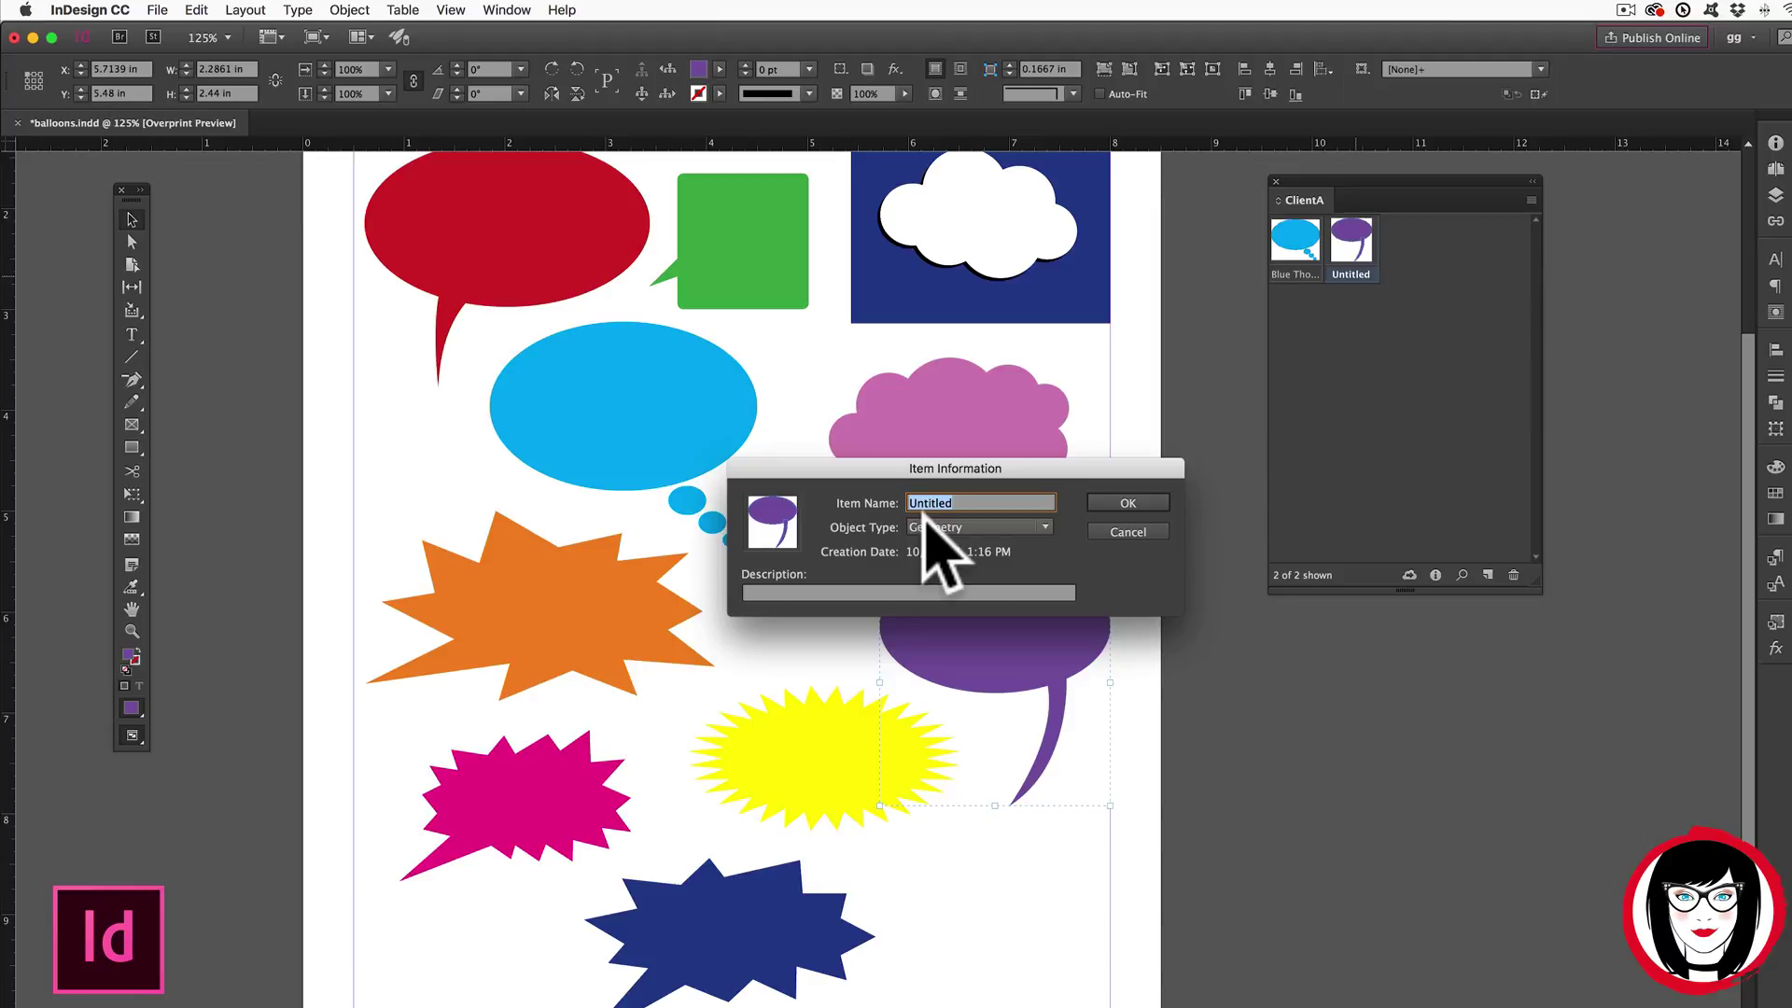
pyautogui.write('Purple')
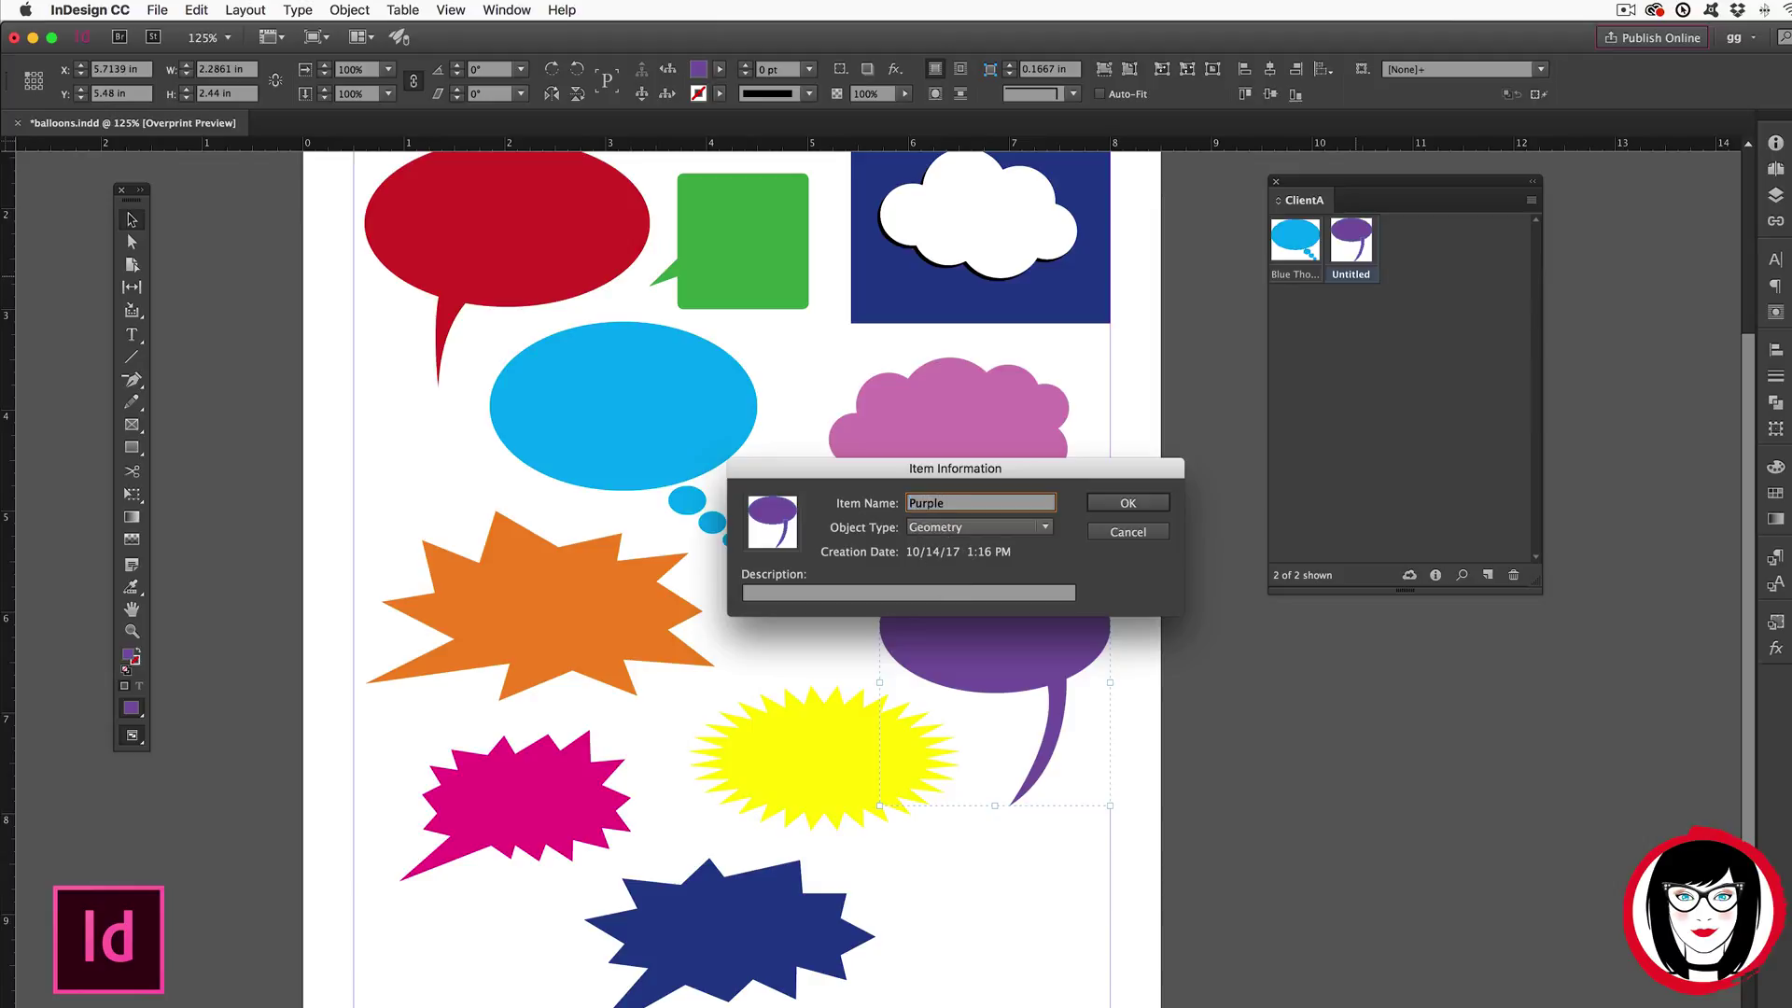
pyautogui.write(' Speech')
pyautogui.press('Return')
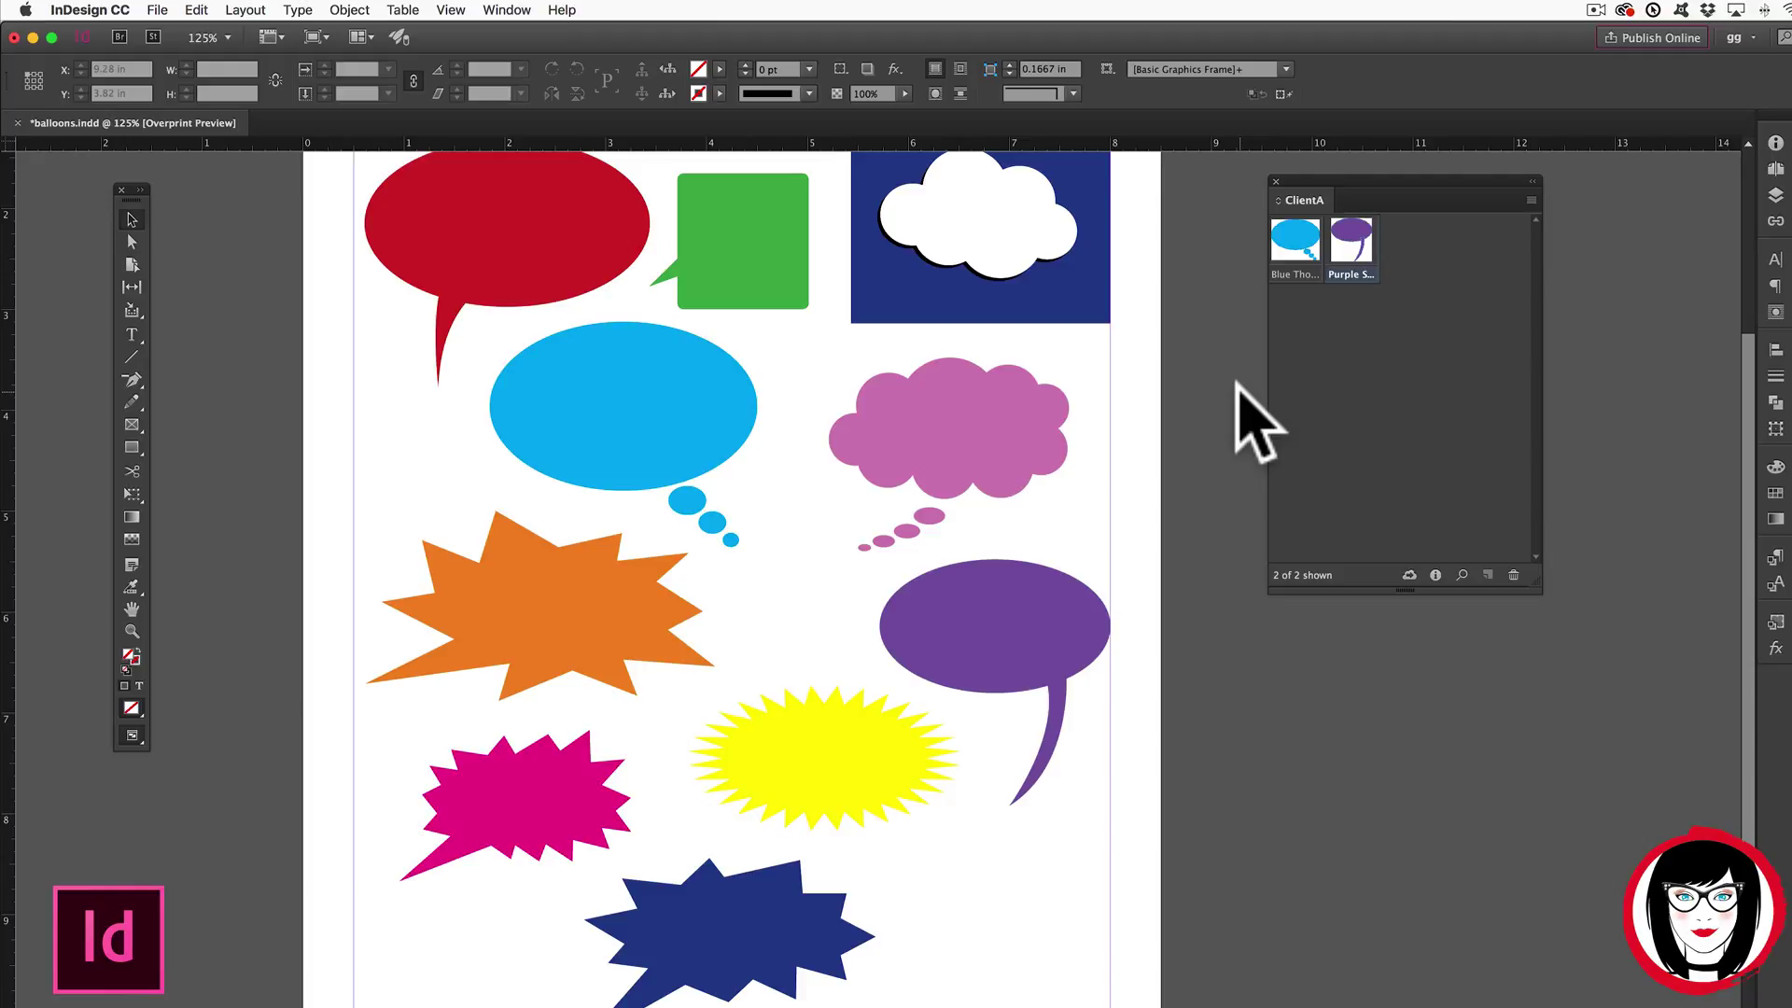
# Create a new Letter-size document and place the purple speech balloon on it from ClientA.
pyautogui.click(159, 11)
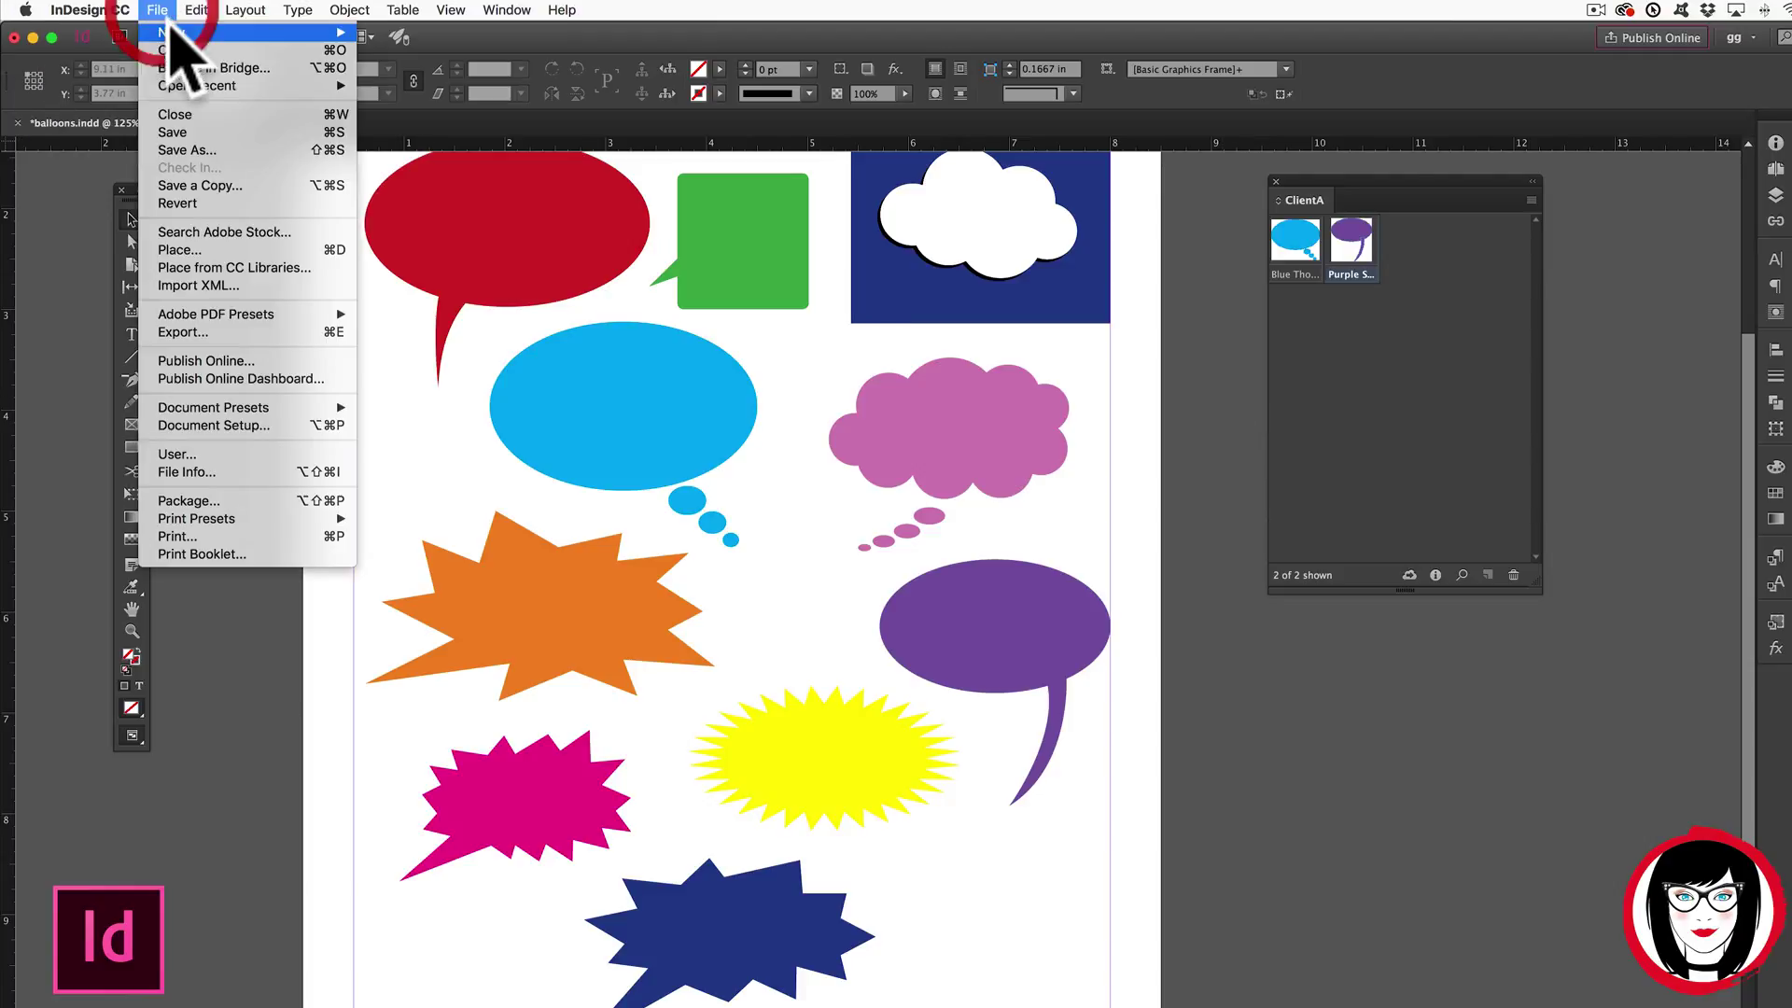
pyautogui.moveTo(280, 33)
pyautogui.click(445, 38)
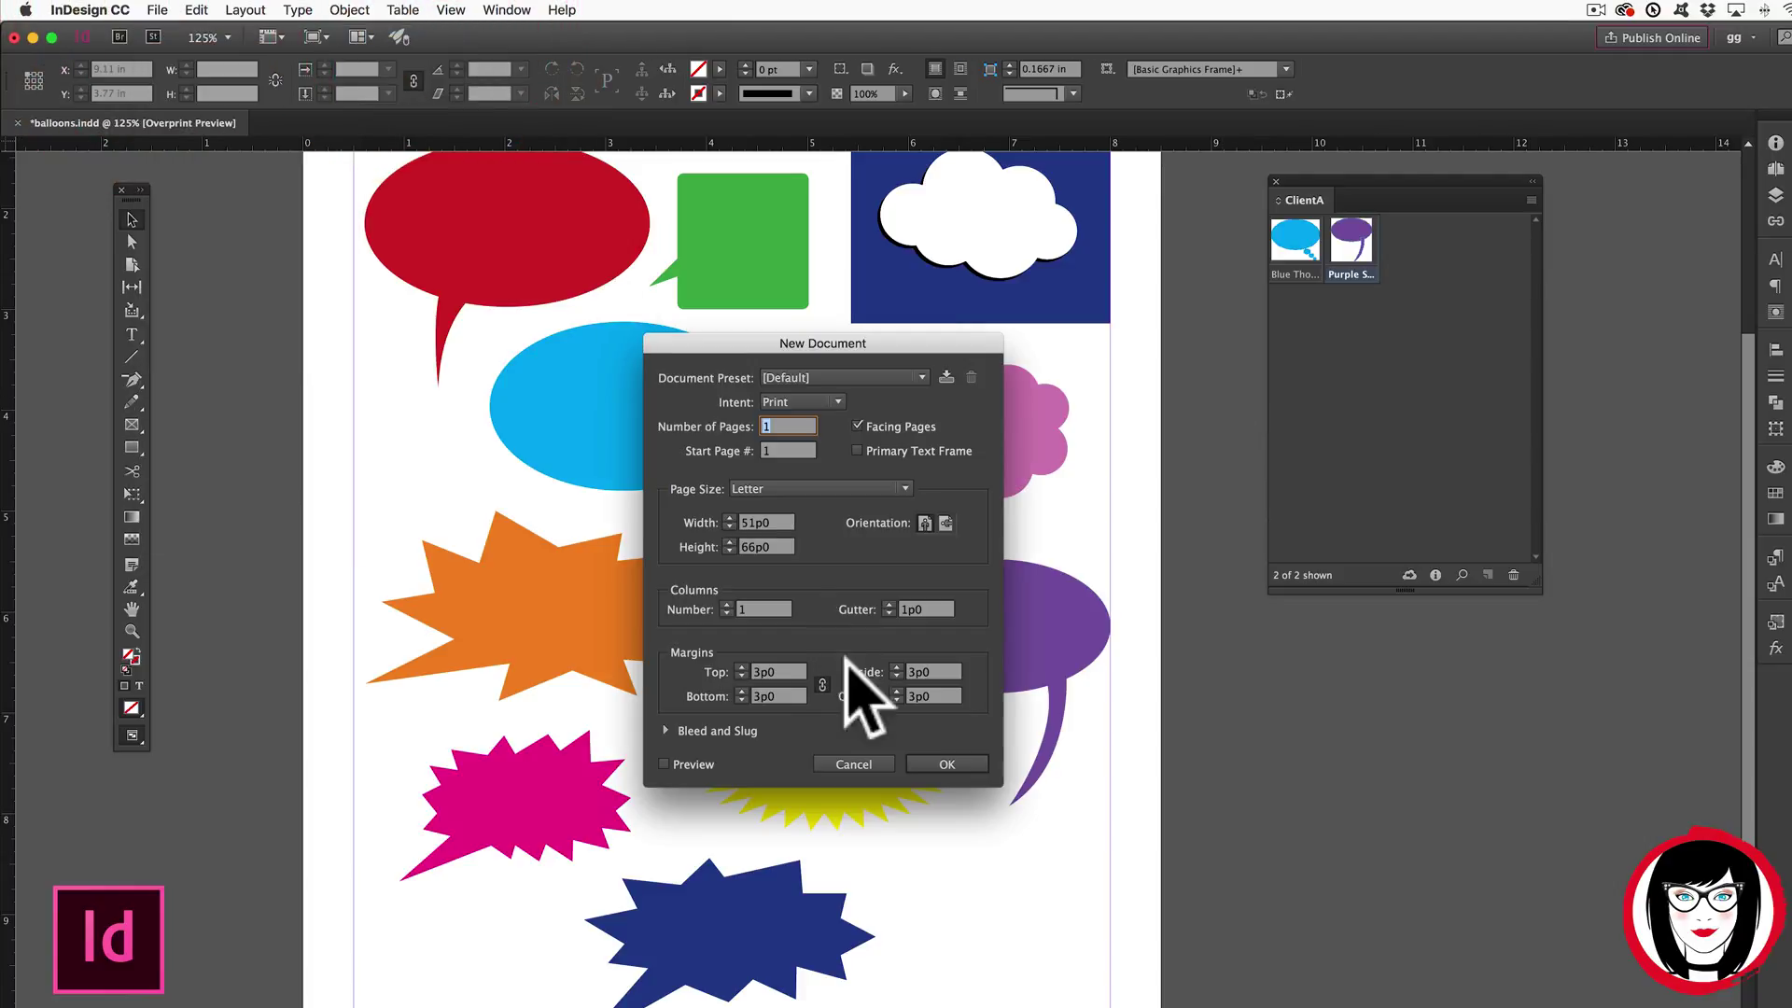
pyautogui.click(946, 762)
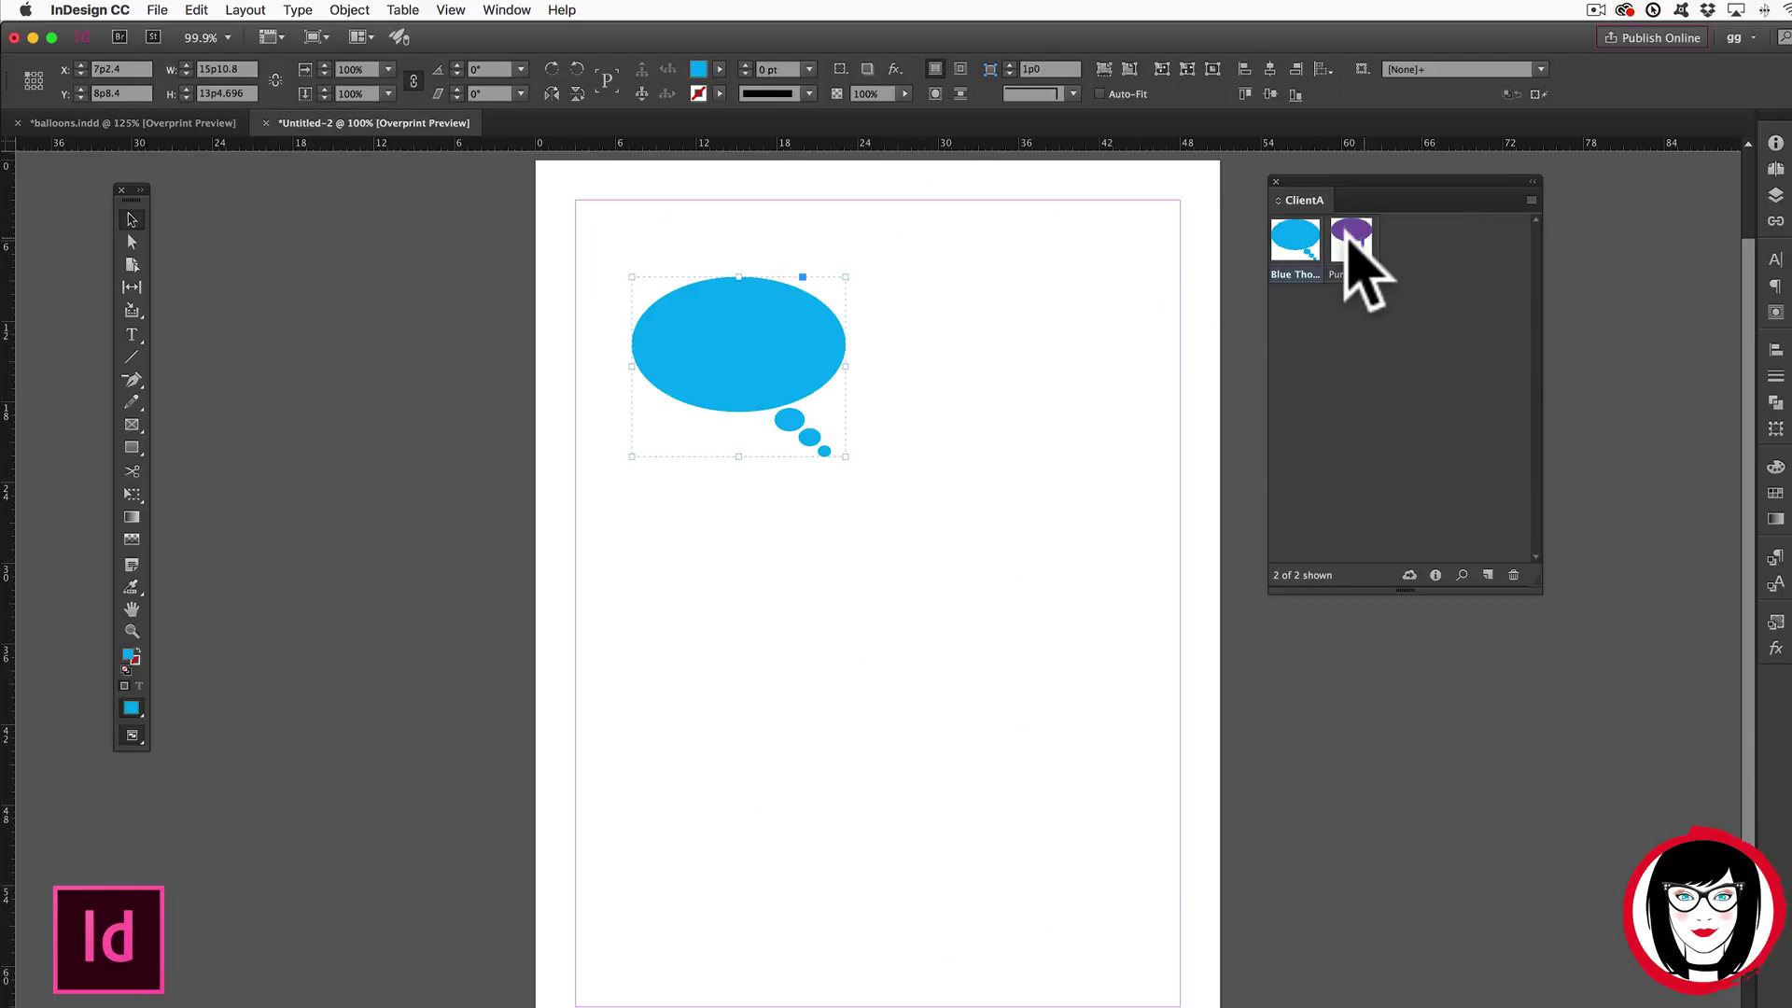
pyautogui.moveTo(1353, 244); pyautogui.dragTo(922, 644)
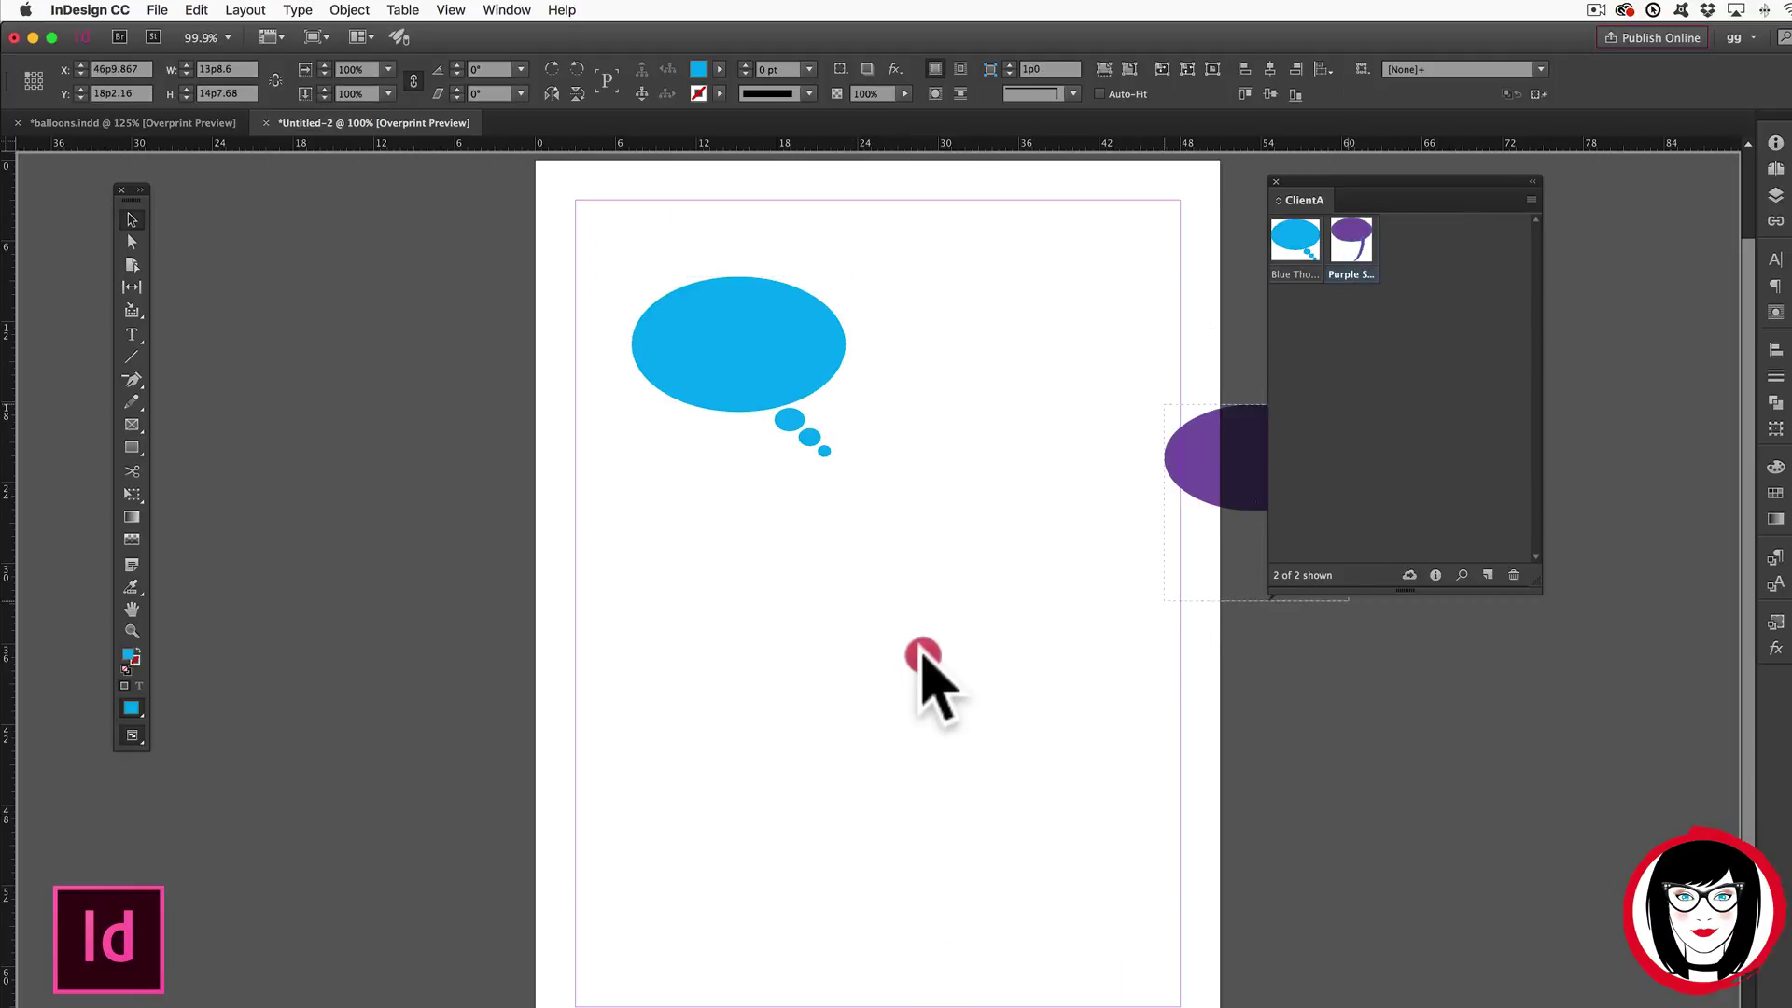
pyautogui.click(1130, 632)
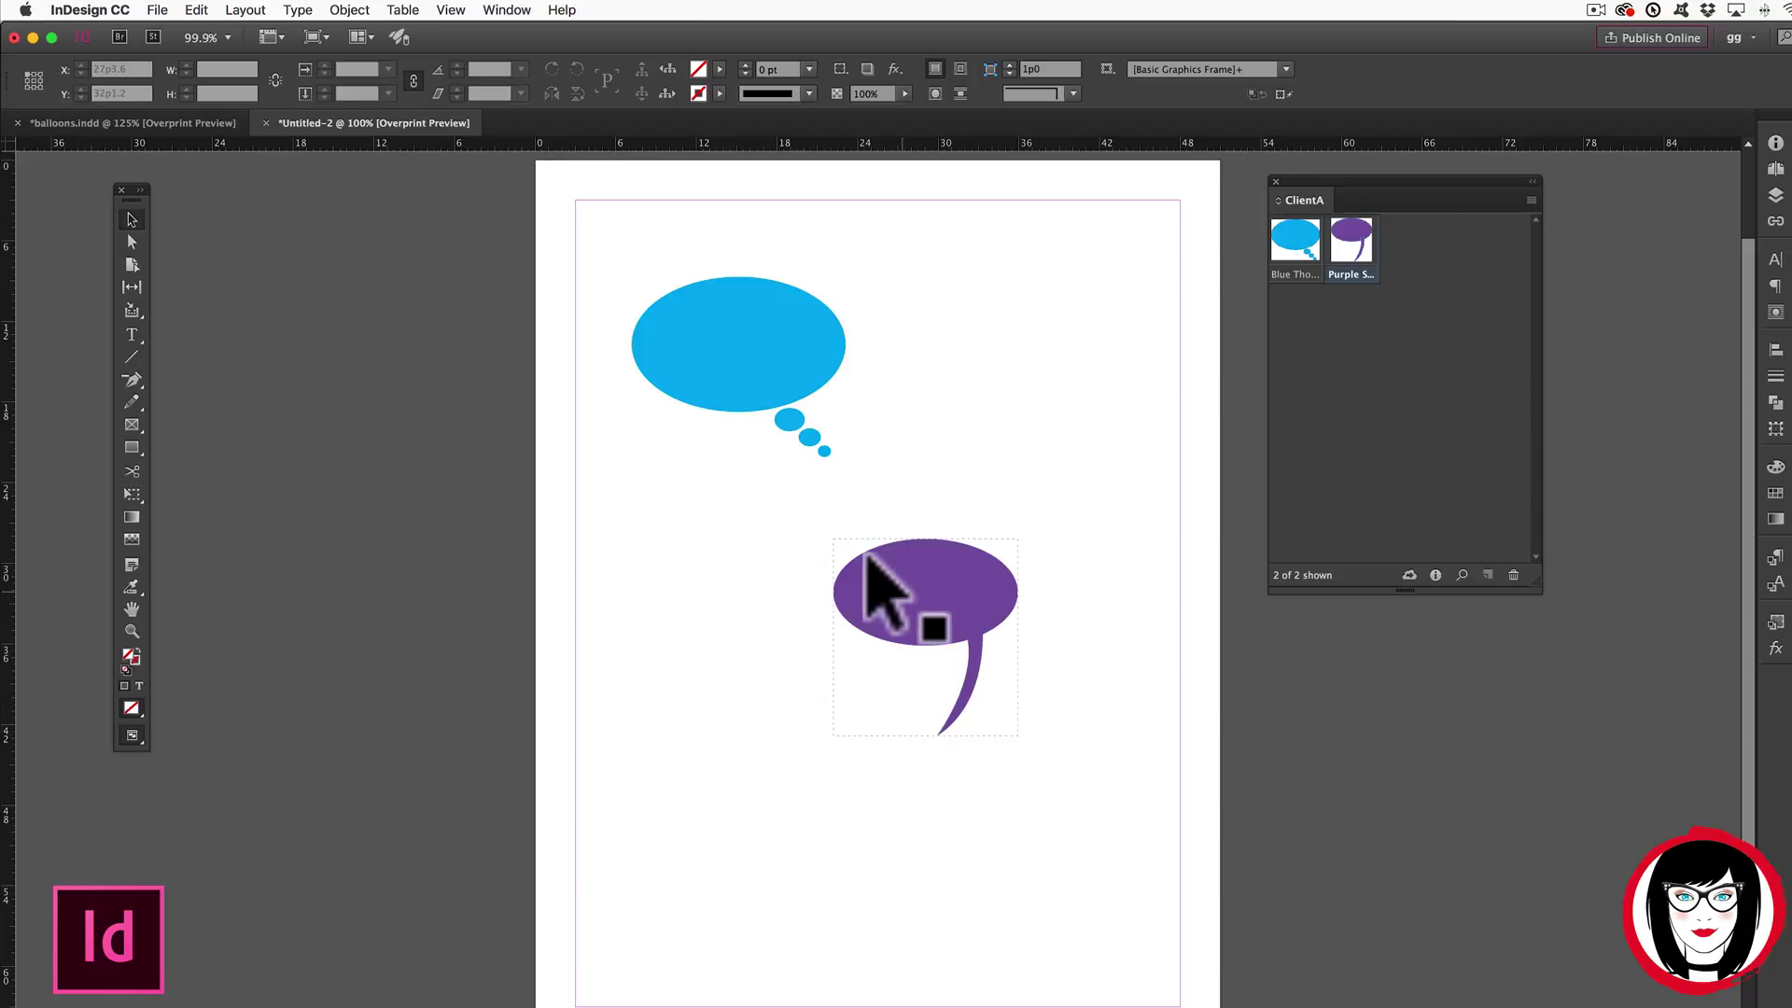
# Ungroup the placed purple speech balloon into its separate oval and tail.
pyautogui.scroll(3, 877, 588)
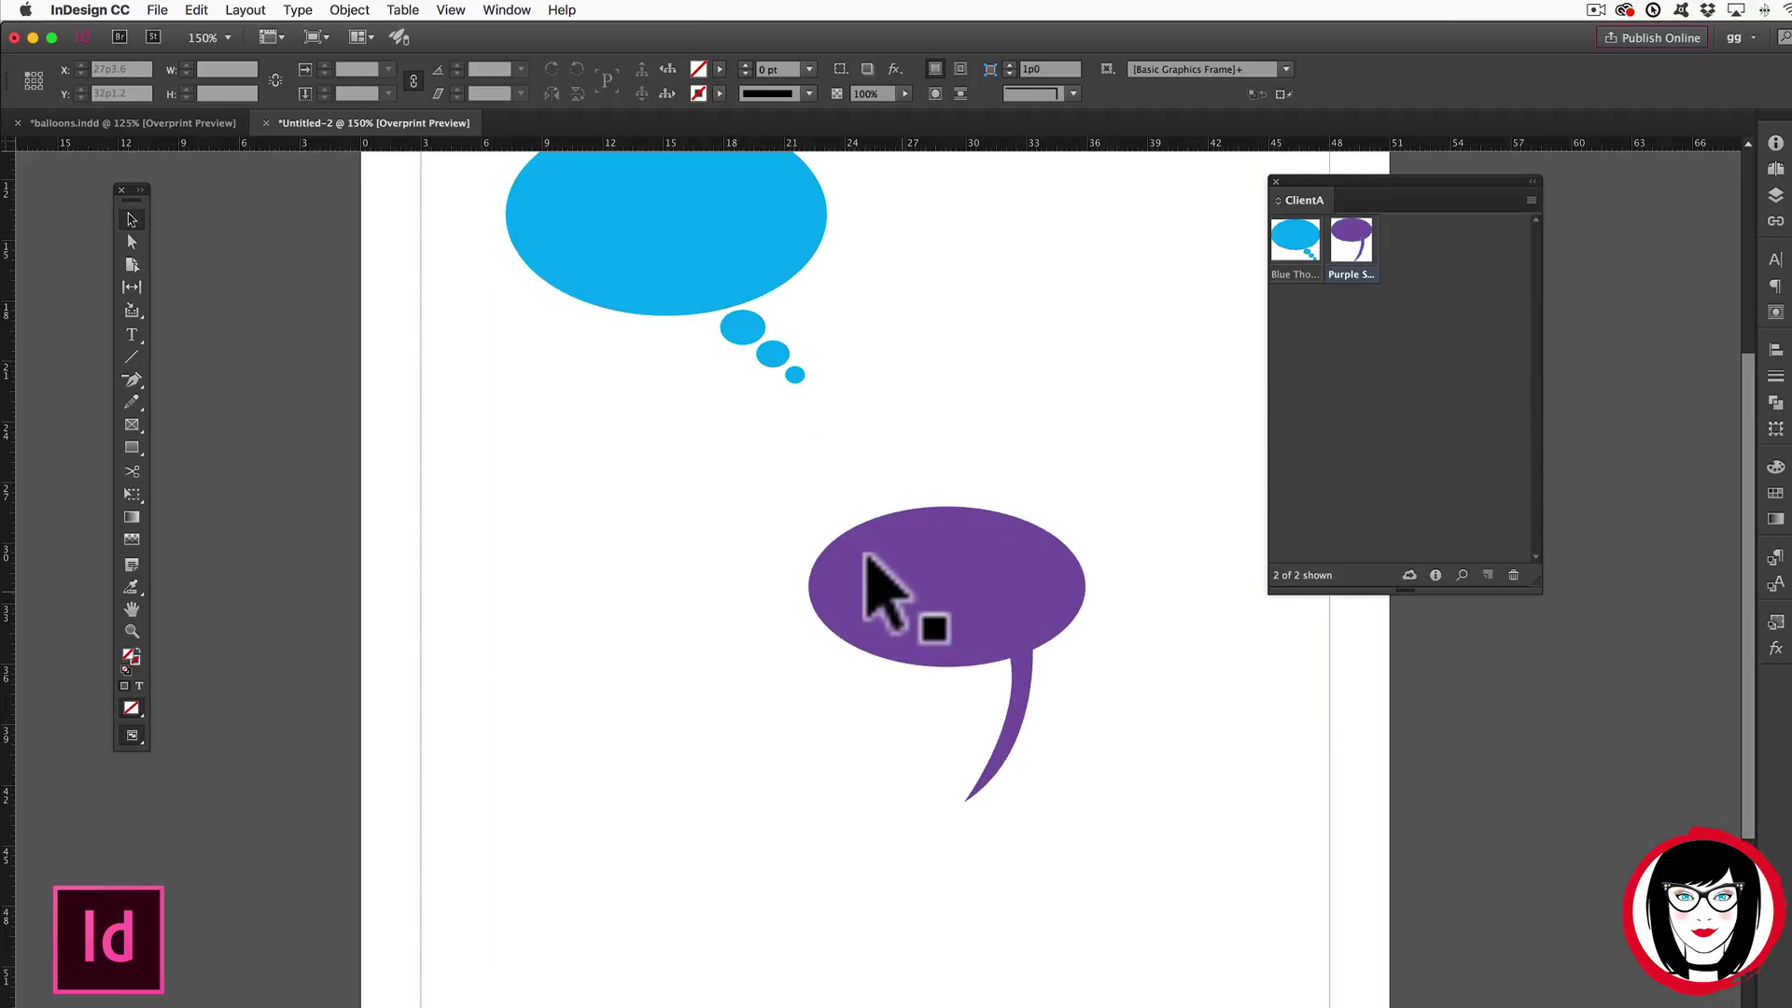
pyautogui.scroll(3, 878, 588)
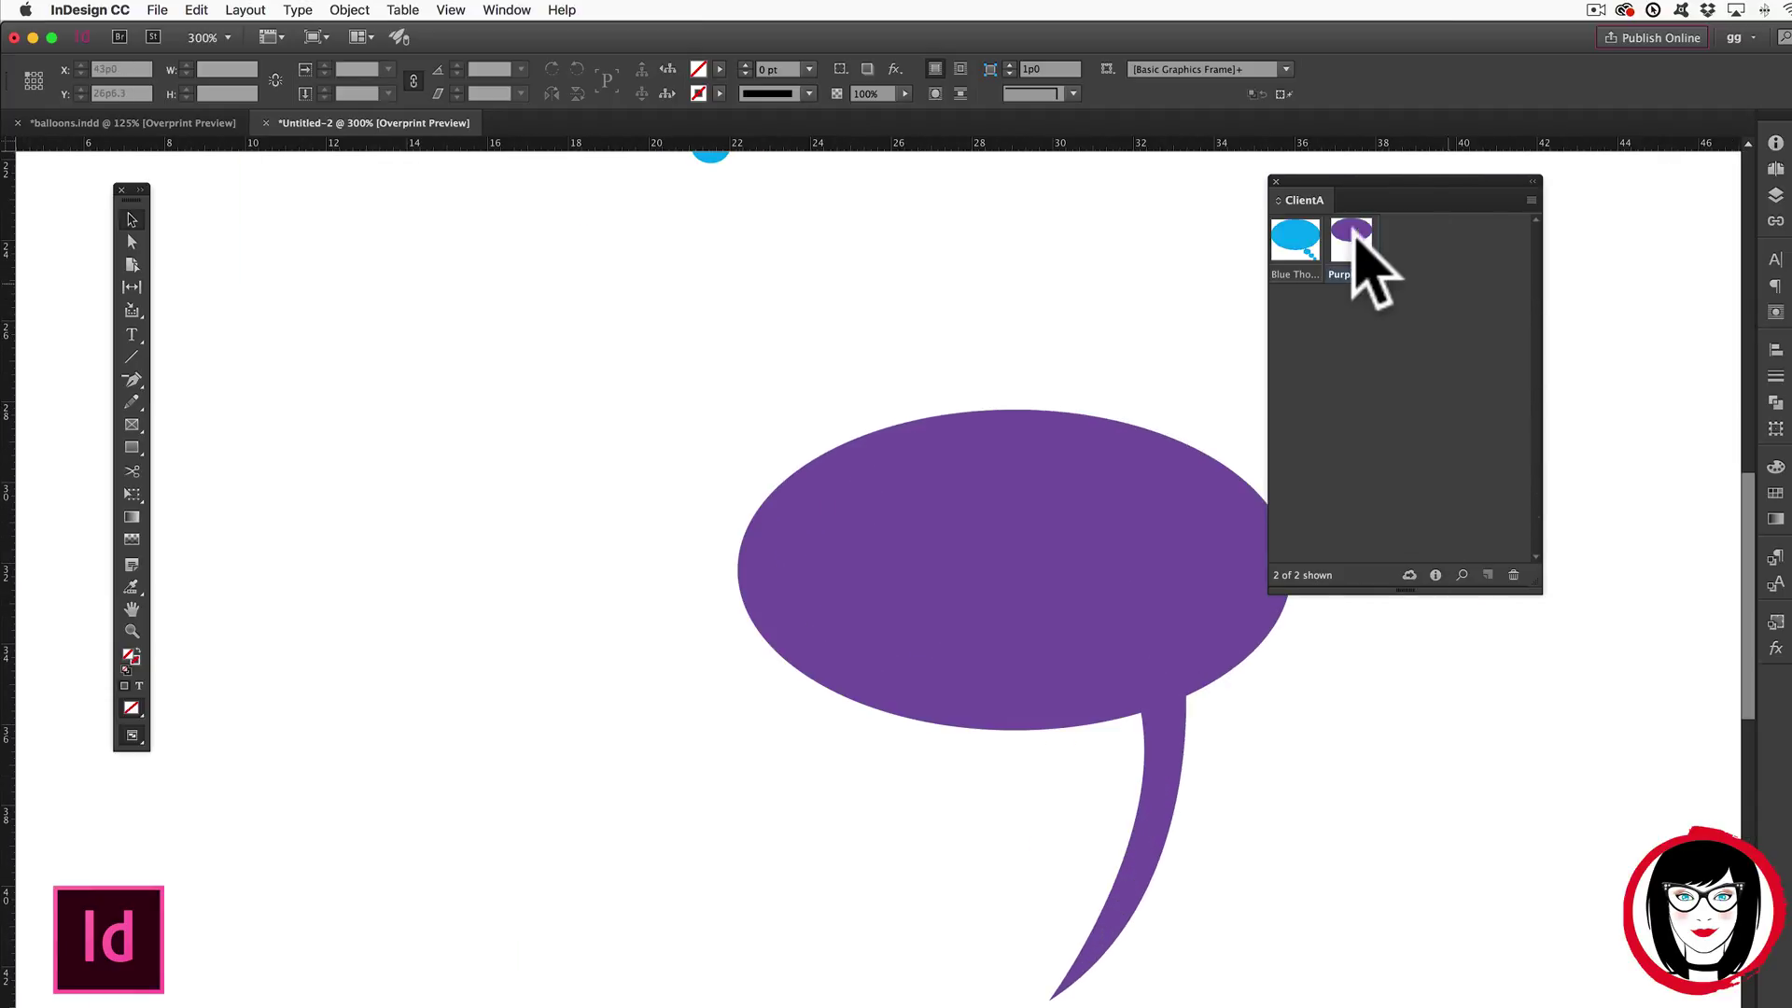
pyautogui.moveTo(1368, 177); pyautogui.dragTo(1524, 169)
pyautogui.click(1050, 557)
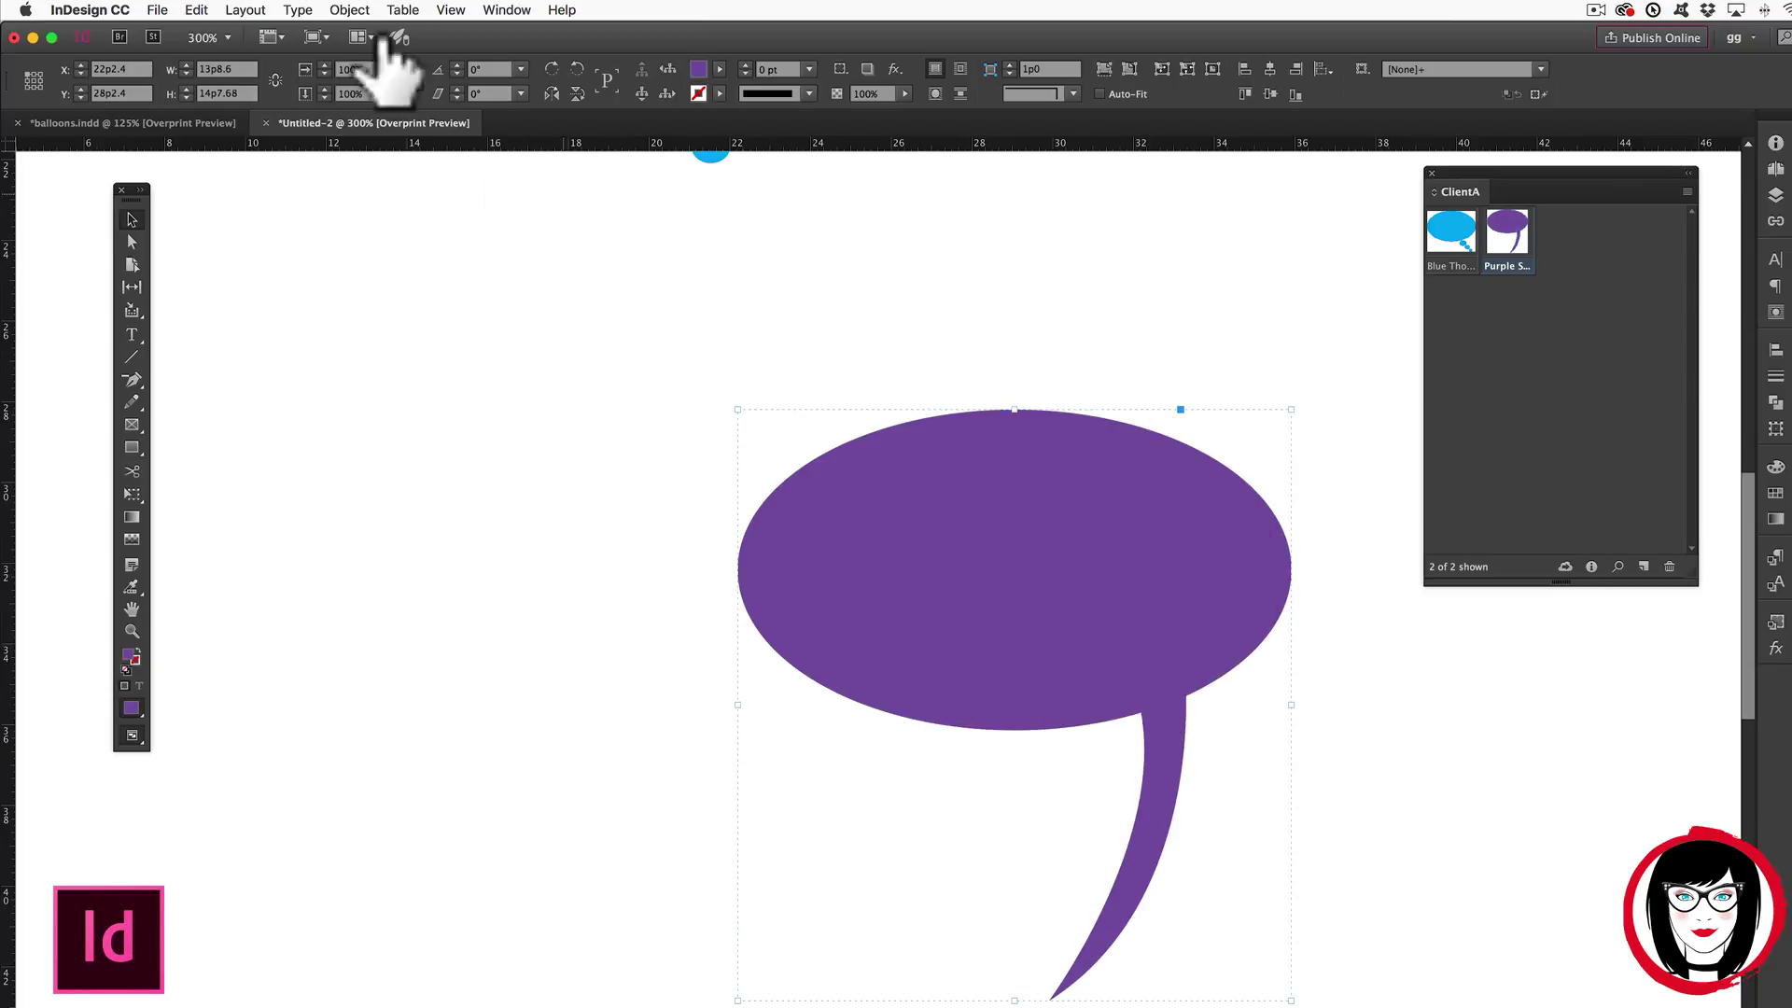
pyautogui.click(349, 10)
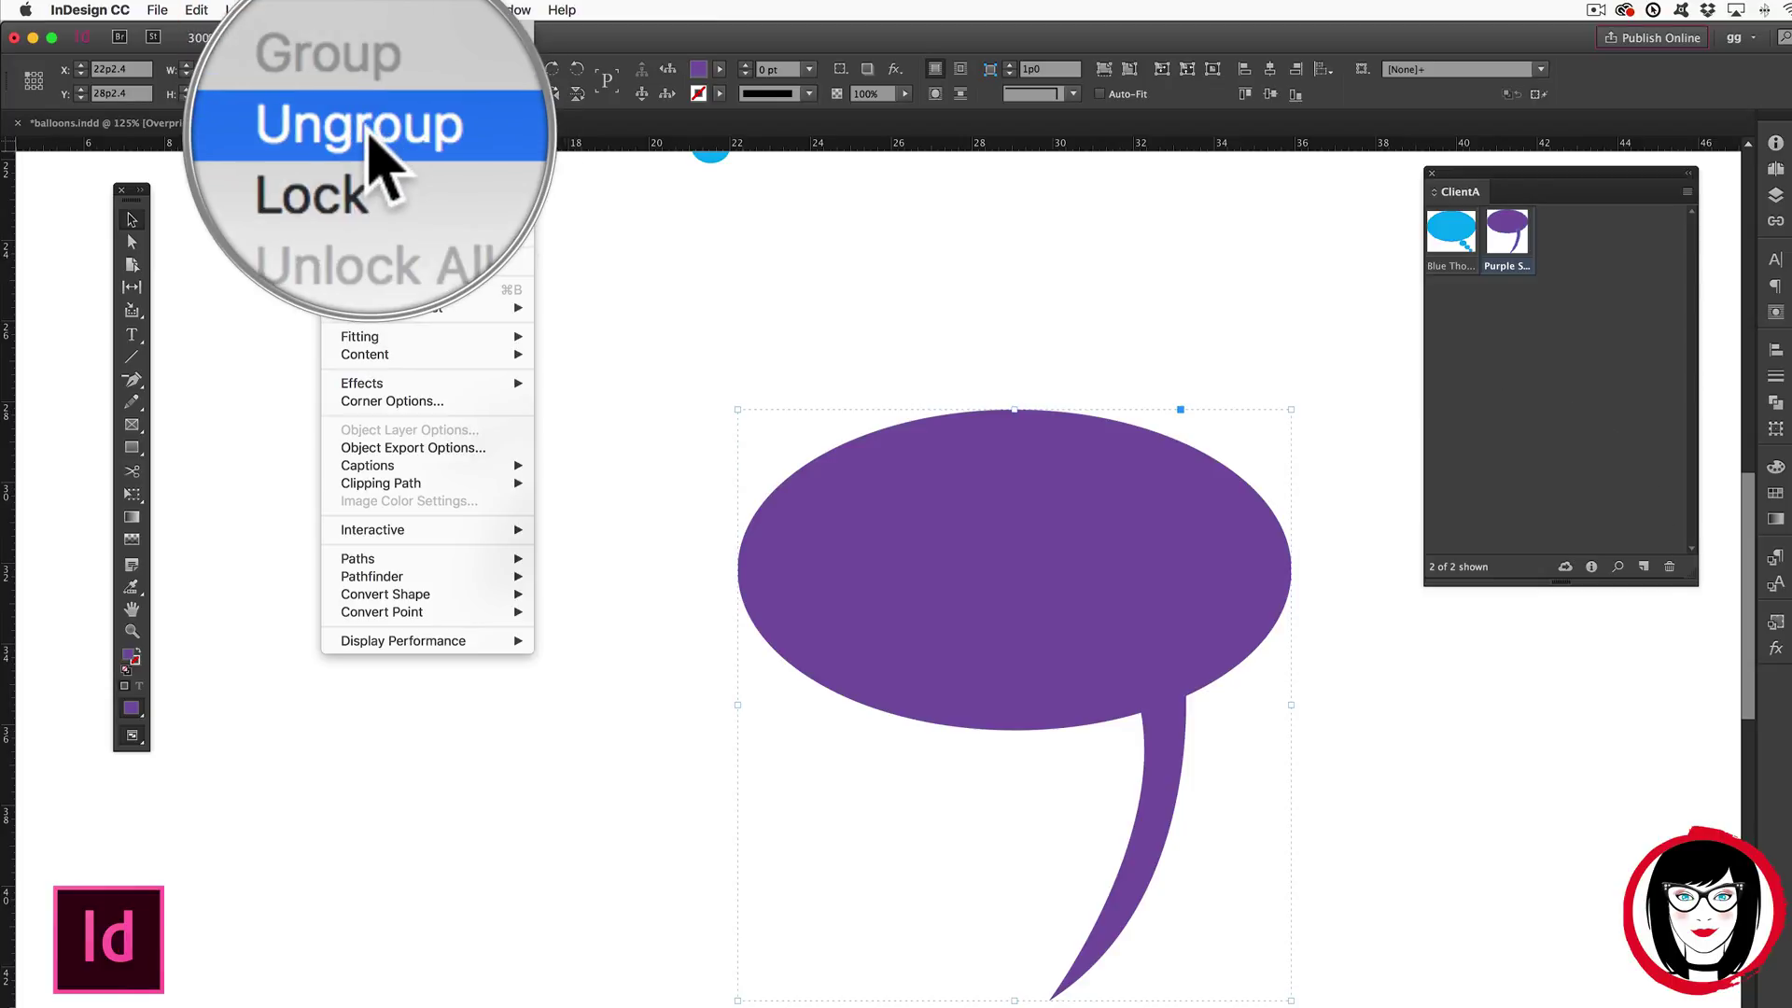
pyautogui.click(369, 138)
# Fill both the oval and the tail with yellow (C=0 M=0 Y=100 K=0).
pyautogui.scroll(-2, 1178, 572)
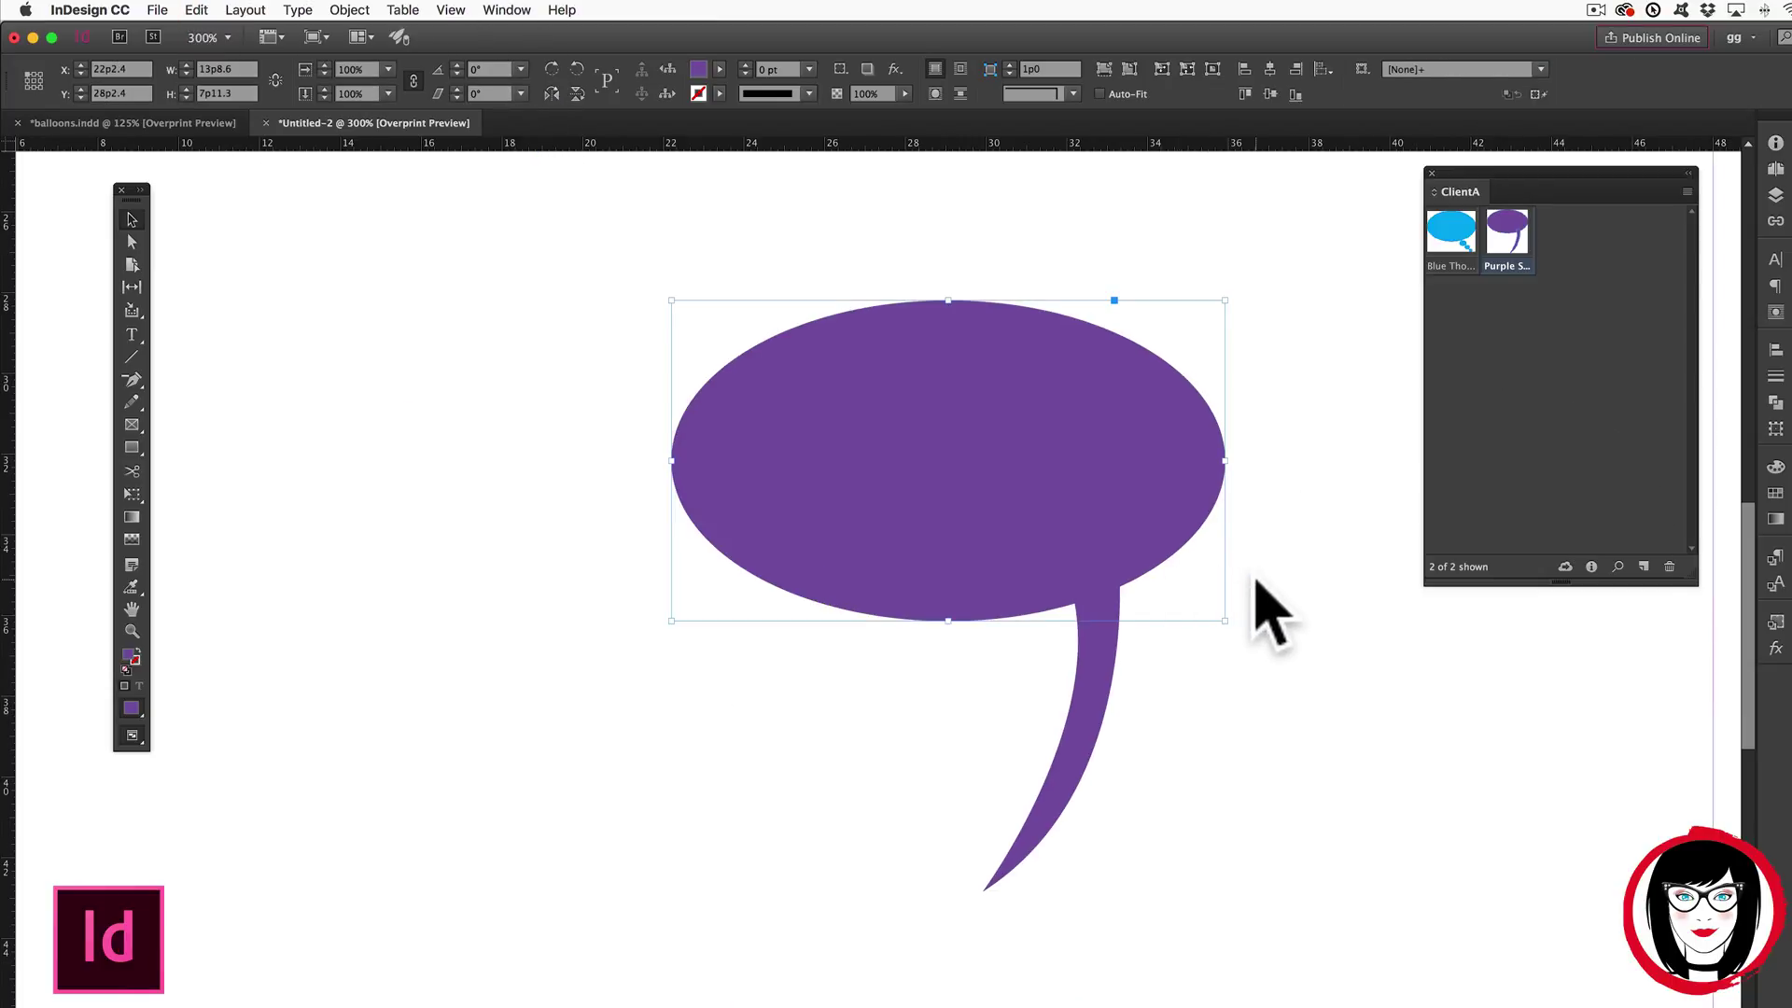
pyautogui.click(719, 70)
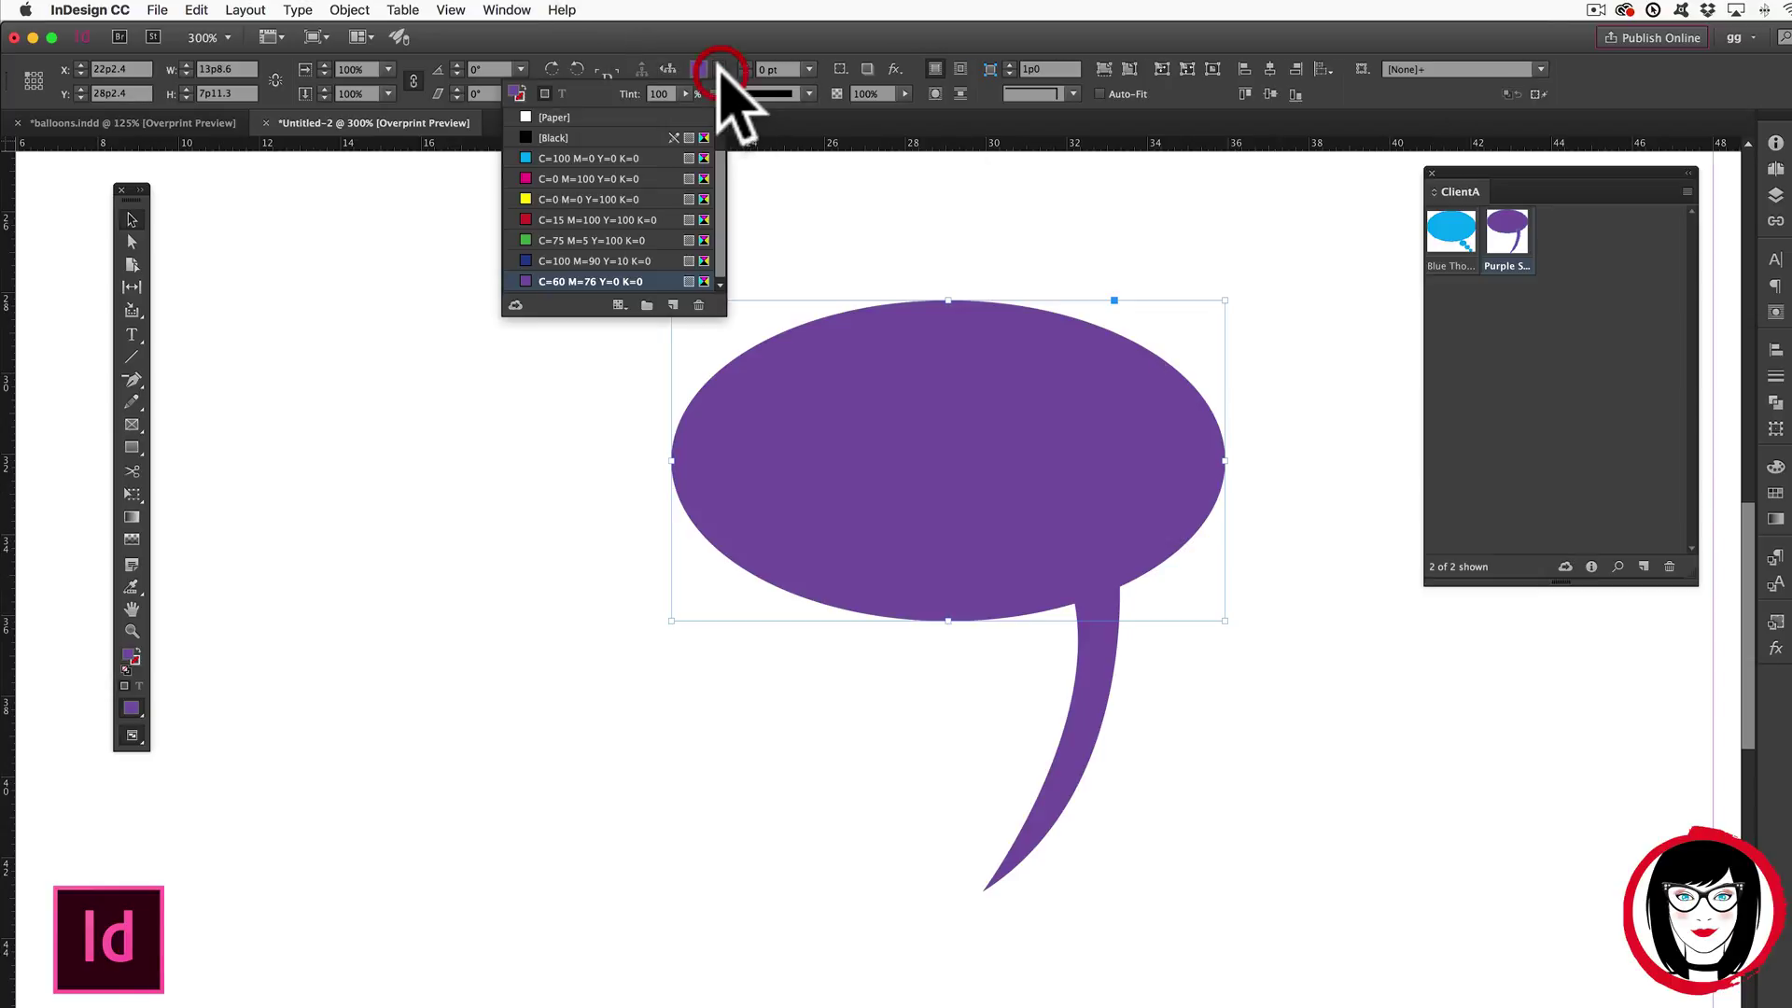
pyautogui.click(583, 199)
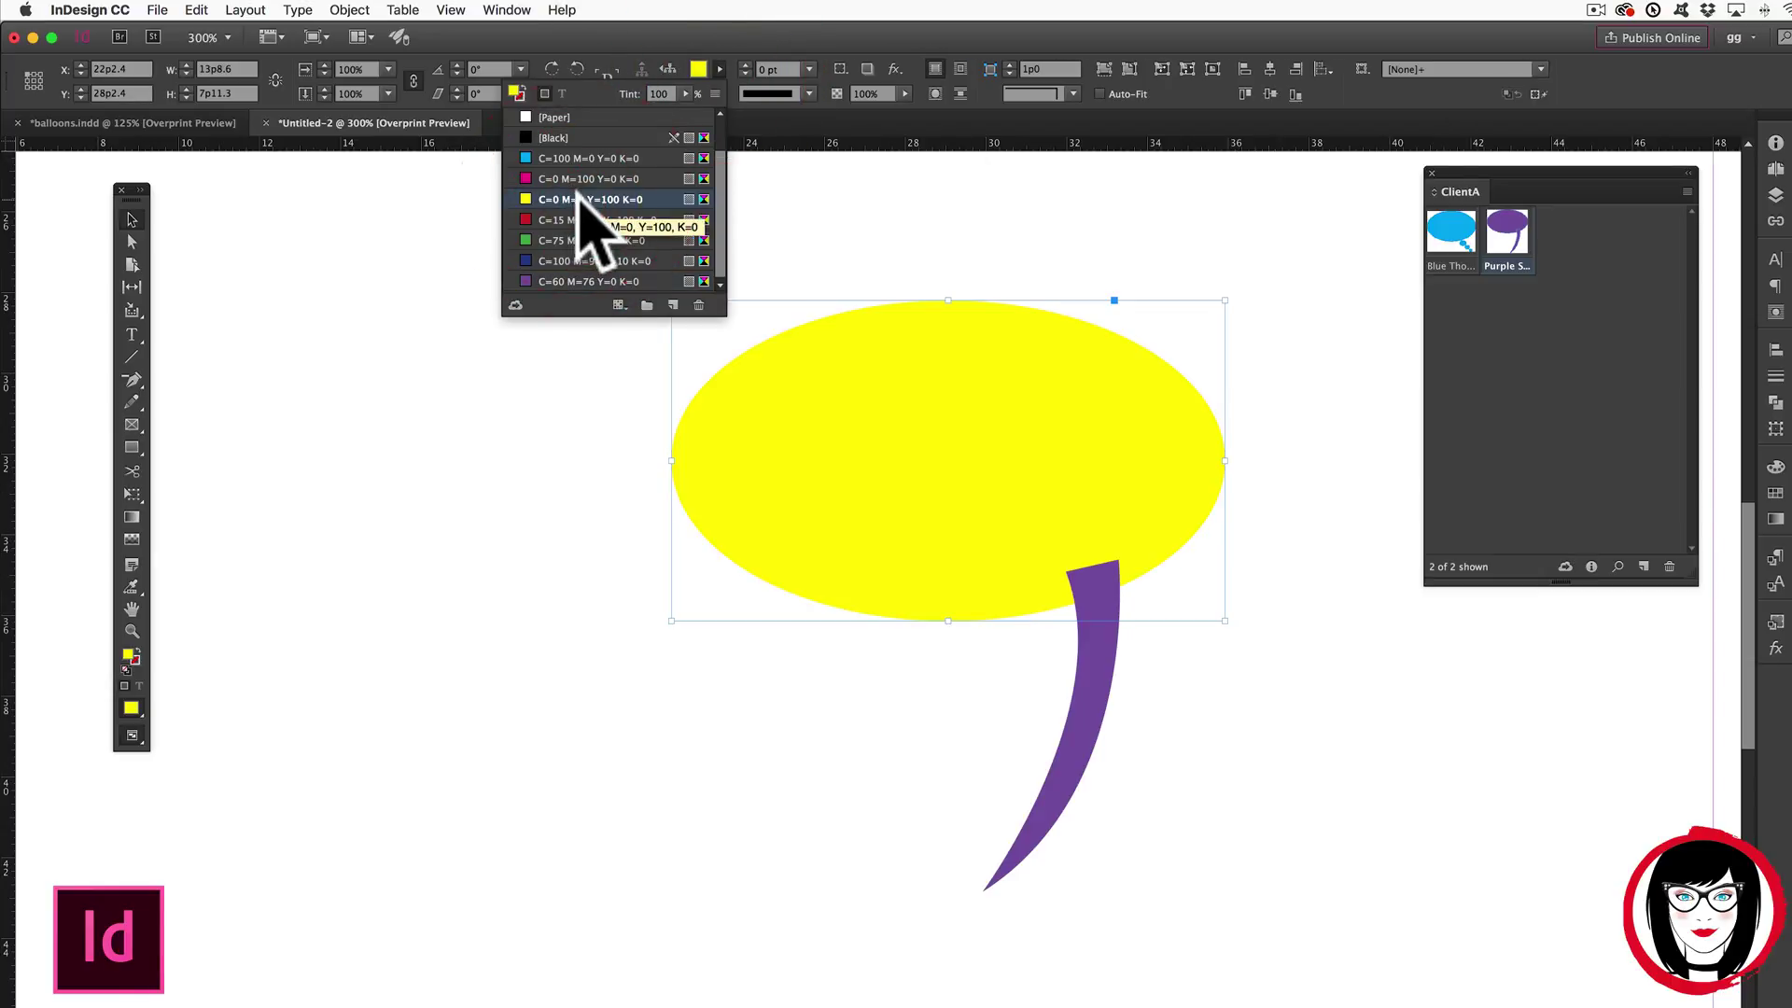
pyautogui.click(1188, 748)
pyautogui.click(1080, 737)
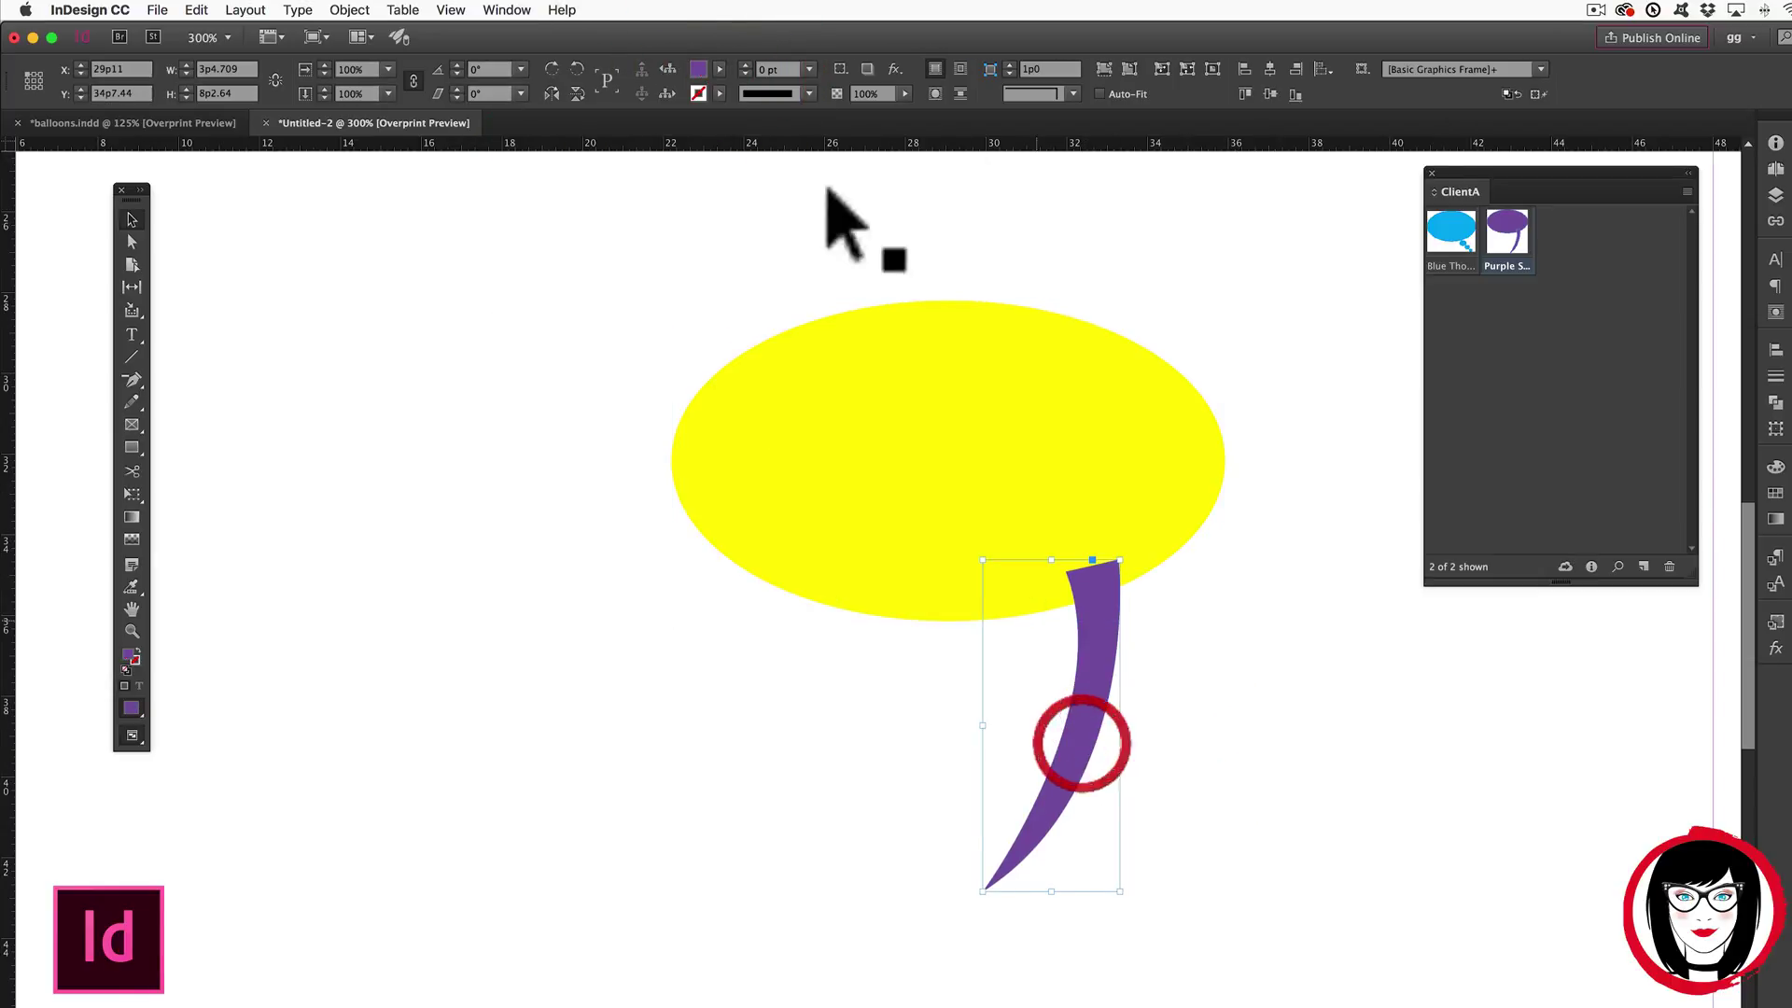
pyautogui.click(720, 69)
pyautogui.click(594, 234)
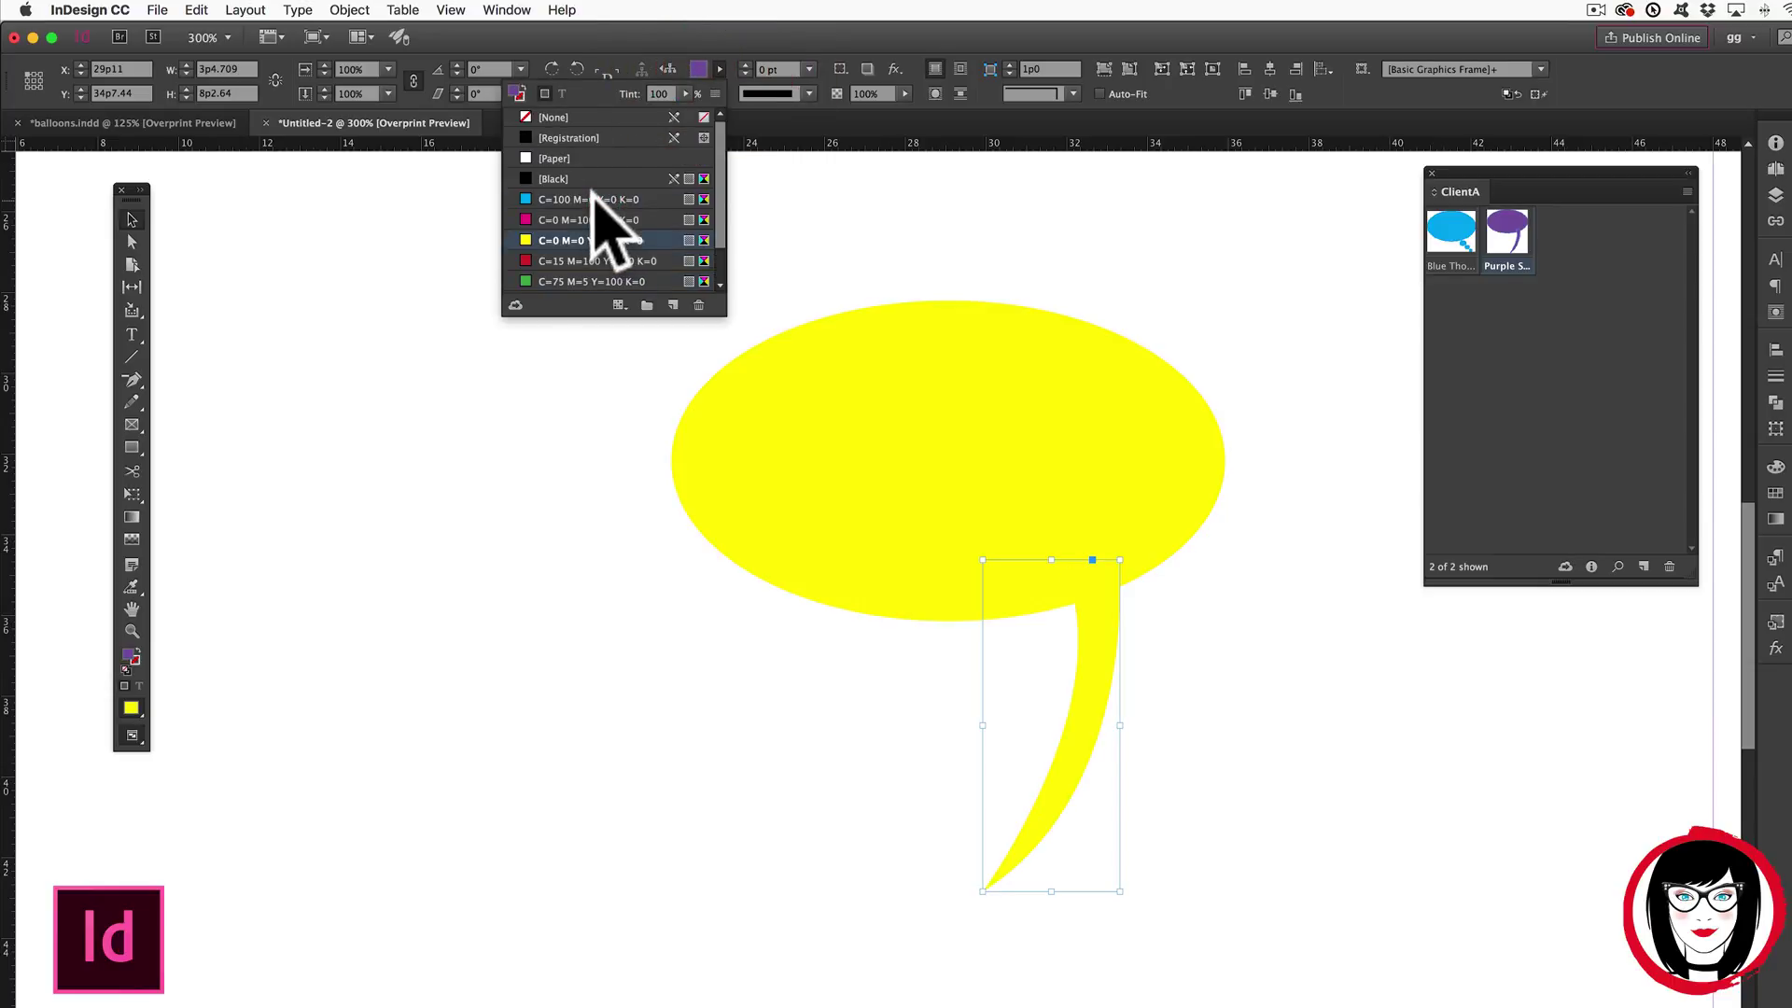
pyautogui.click(1286, 789)
pyautogui.moveTo(1320, 832); pyautogui.dragTo(789, 359)
pyautogui.press('super+shift+a')
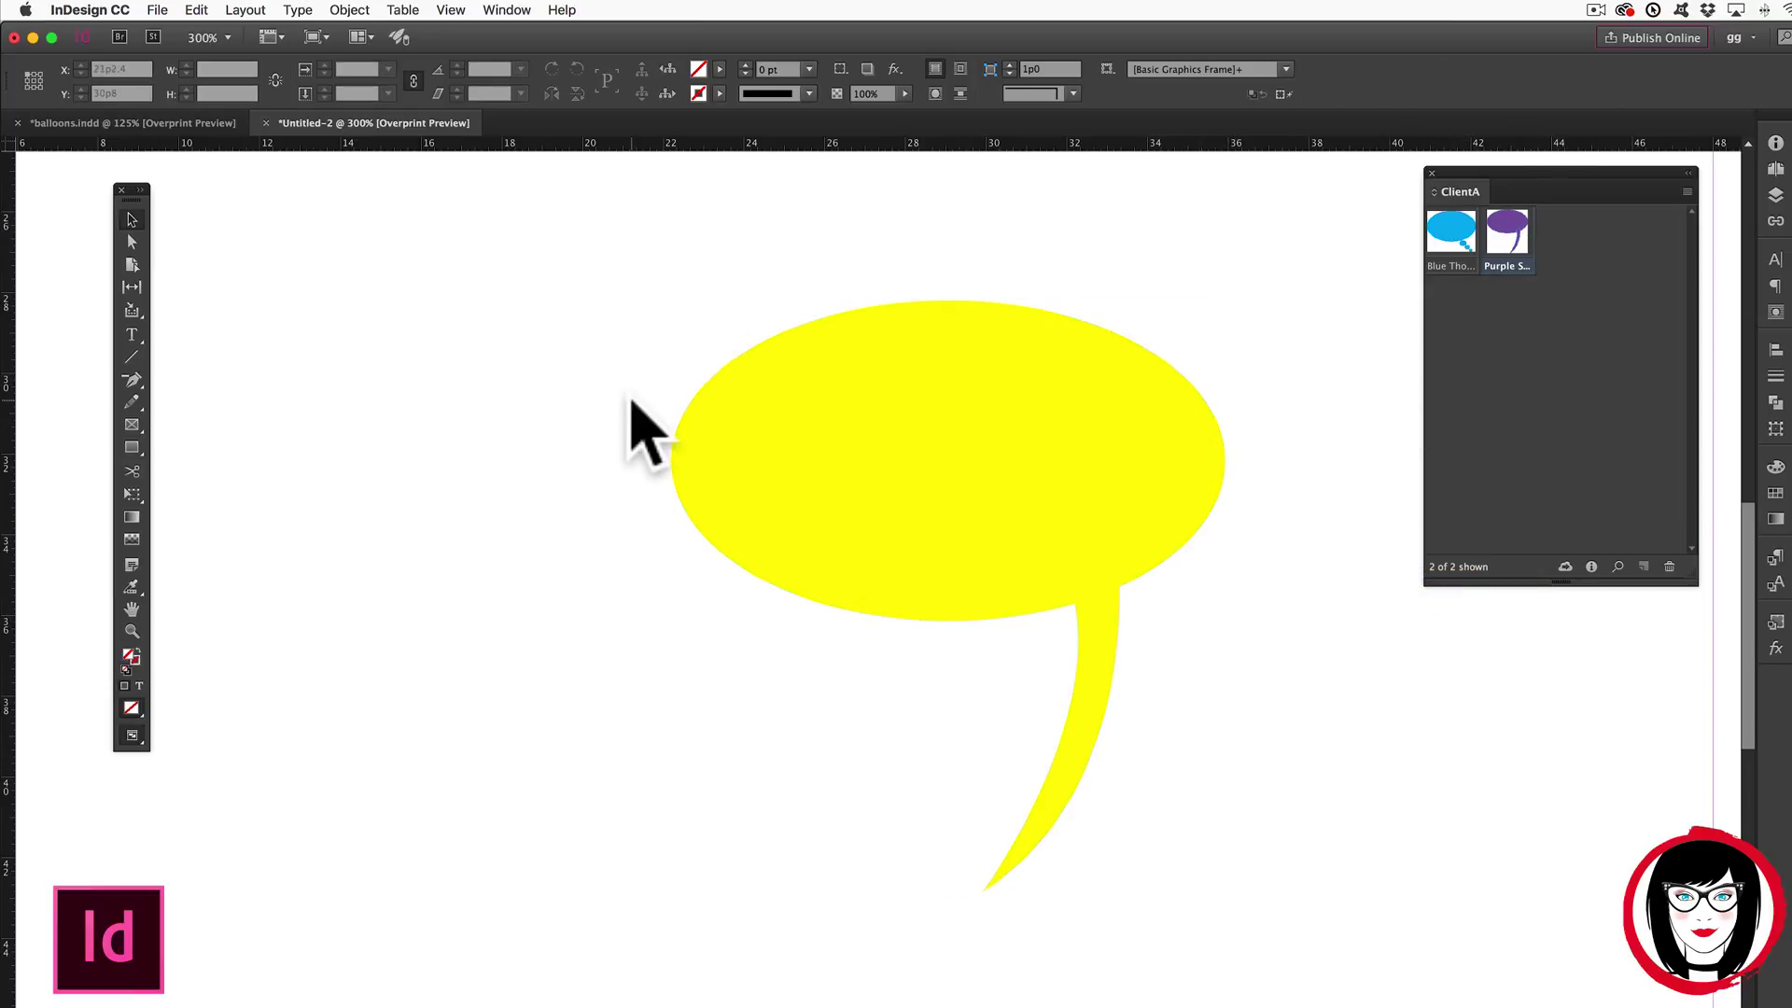
# Place another purple speech balloon from ClientA left of the yellow one, framing both in view.
pyautogui.moveTo(1516, 248); pyautogui.dragTo(668, 729)
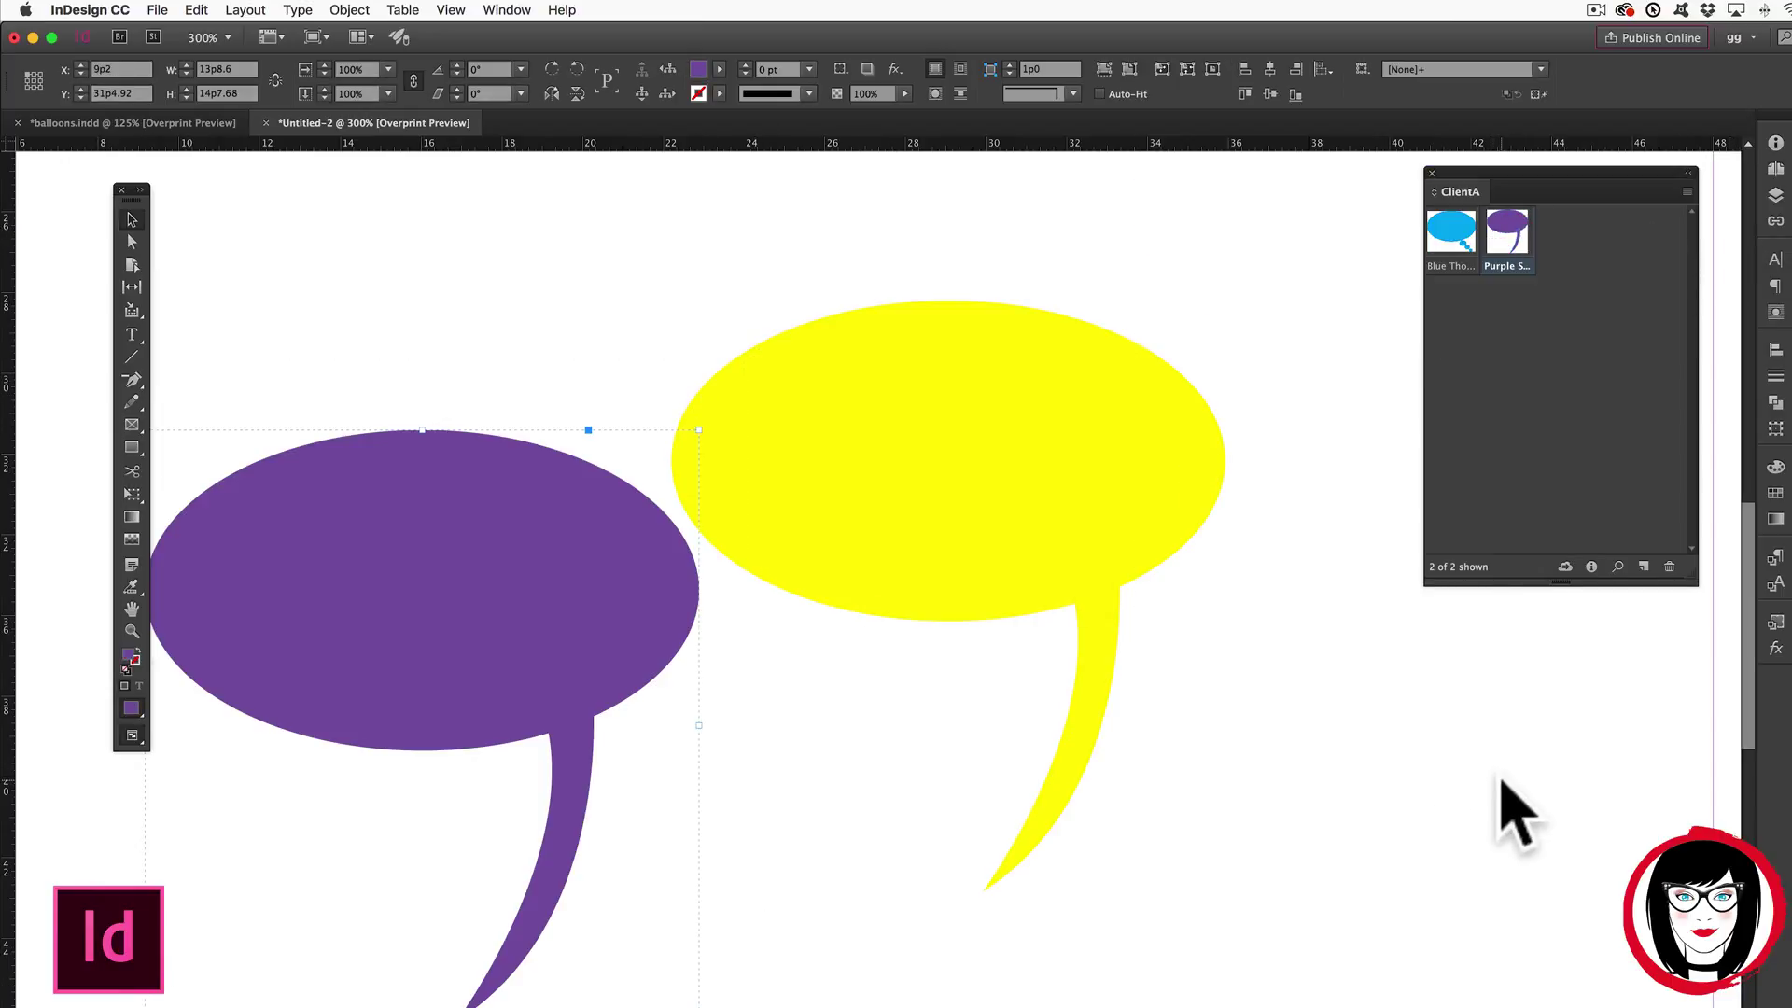
pyautogui.click(1493, 774)
pyautogui.click(131, 608)
pyautogui.moveTo(940, 680); pyautogui.dragTo(971, 672)
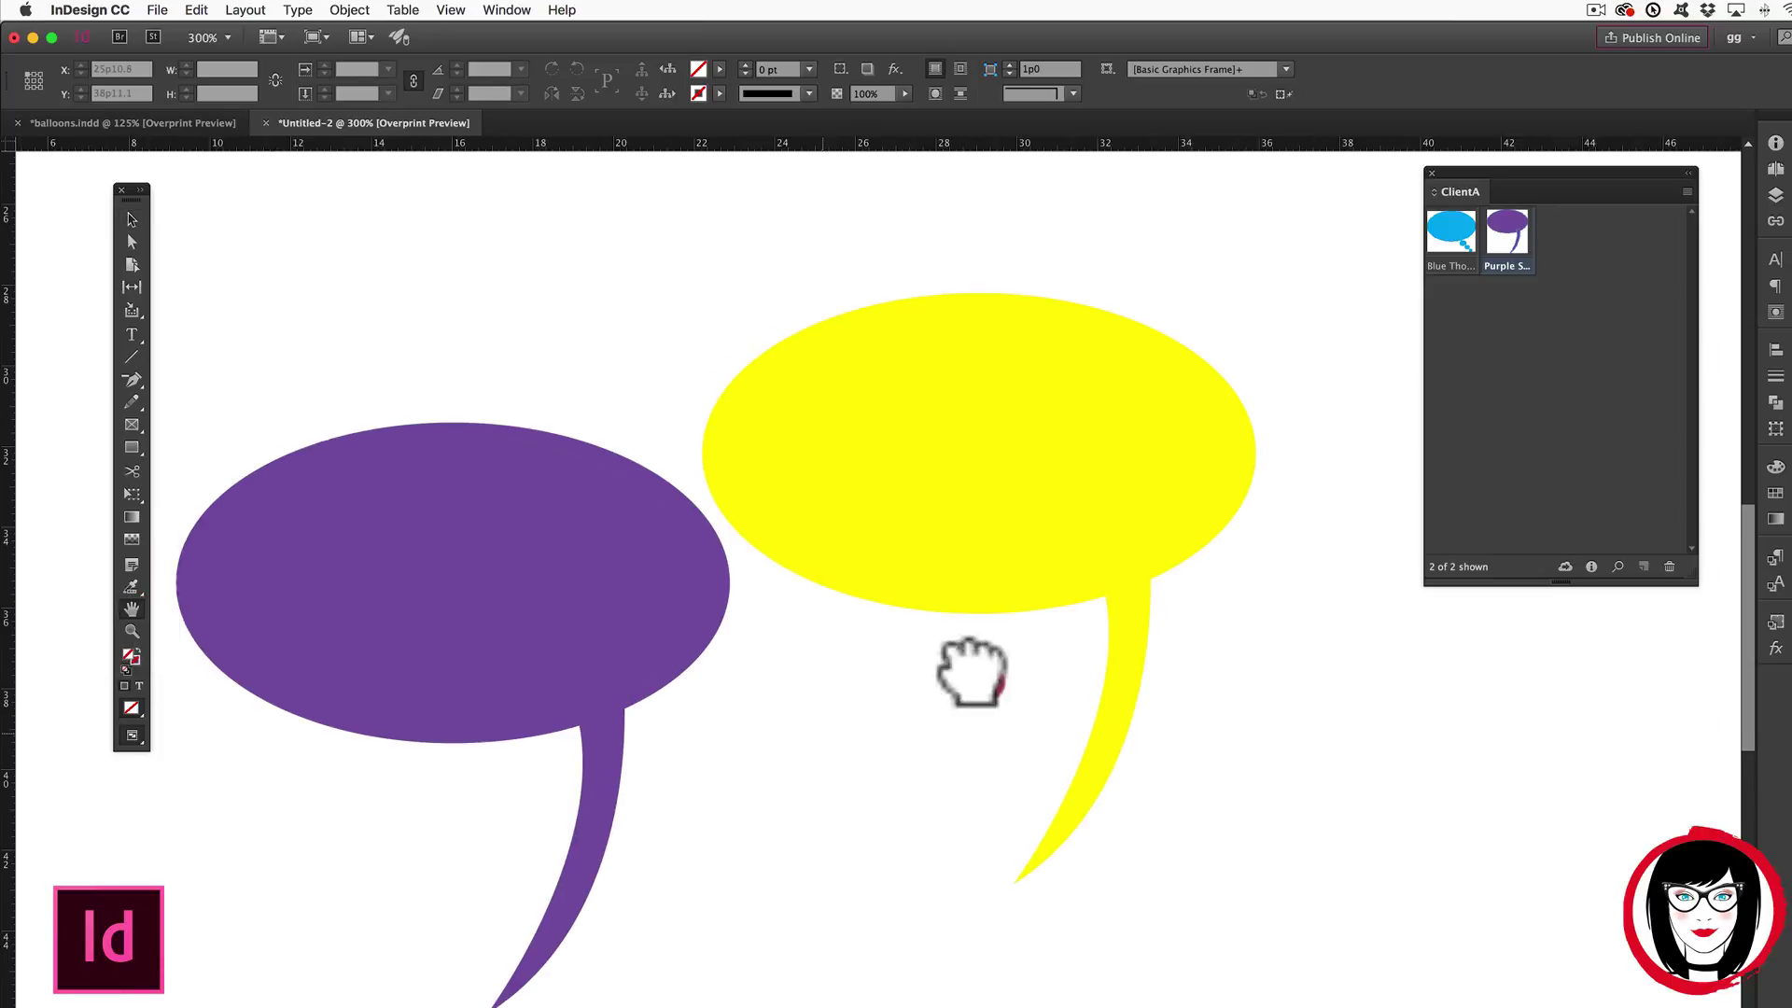
pyautogui.hscroll(-5, 976, 658)
pyautogui.click(132, 219)
# Scale the yellow balloon's oval and tail down together, smaller than the purple balloon.
pyautogui.click(520, 290)
pyautogui.click(1232, 425)
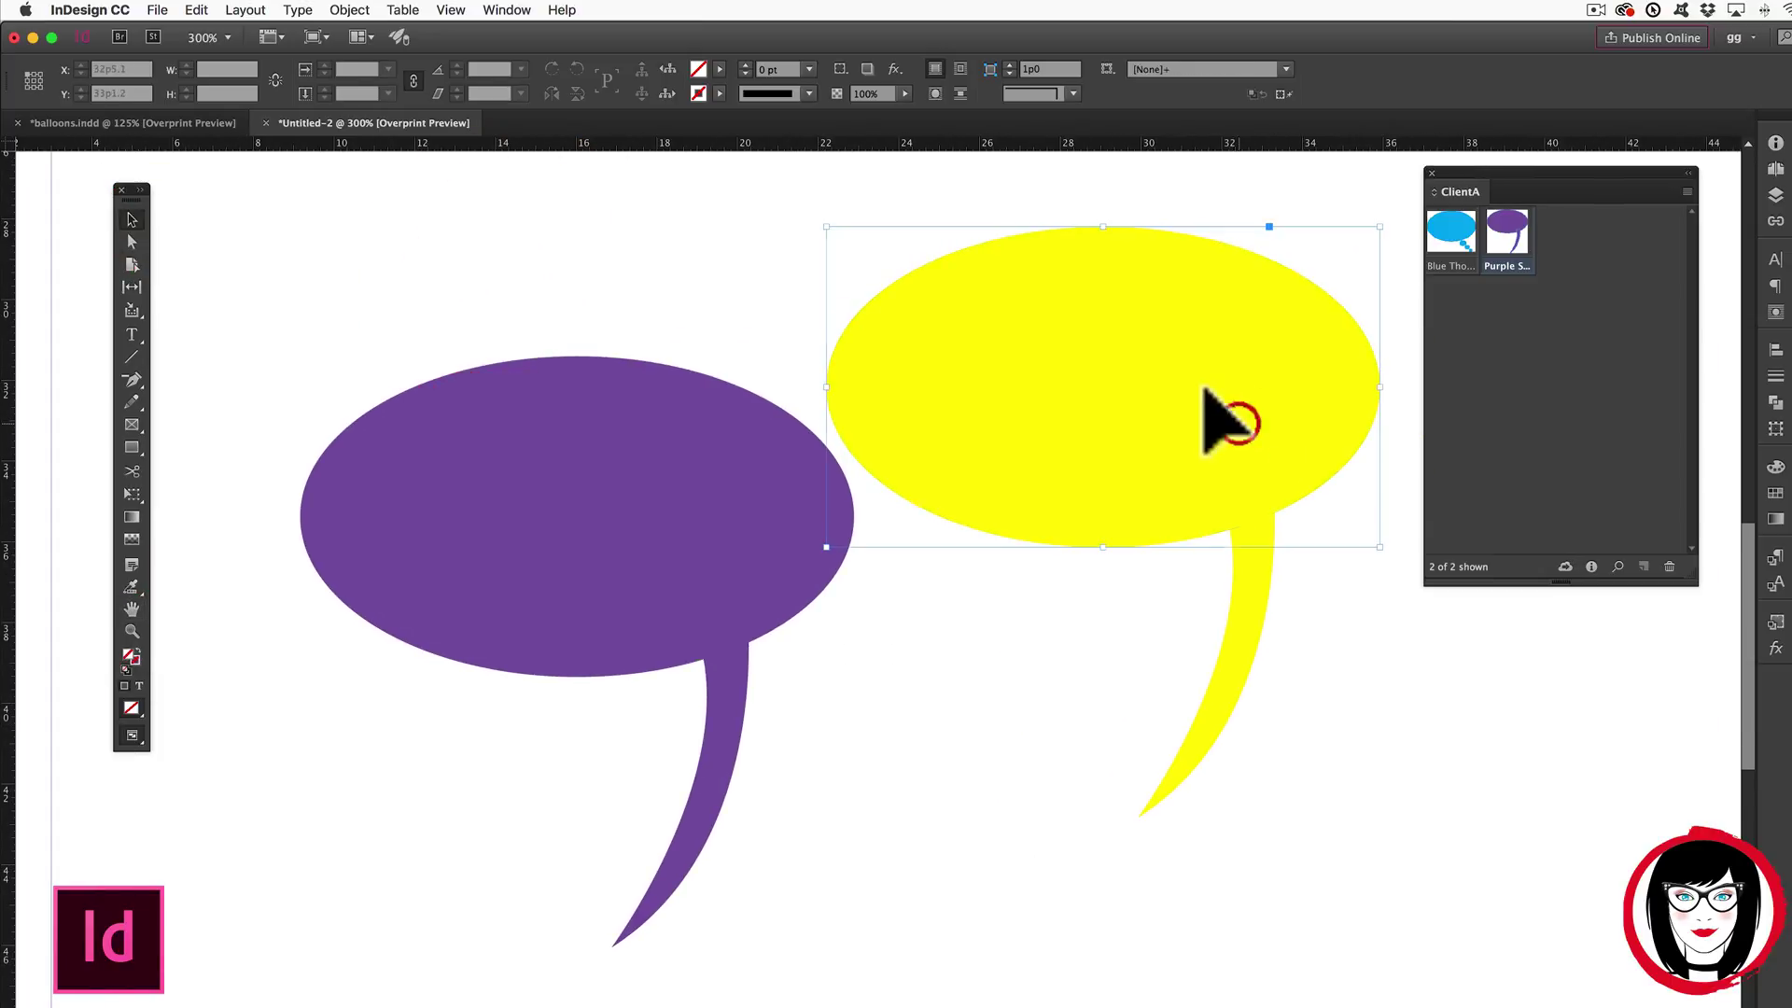
pyautogui.click(1447, 736)
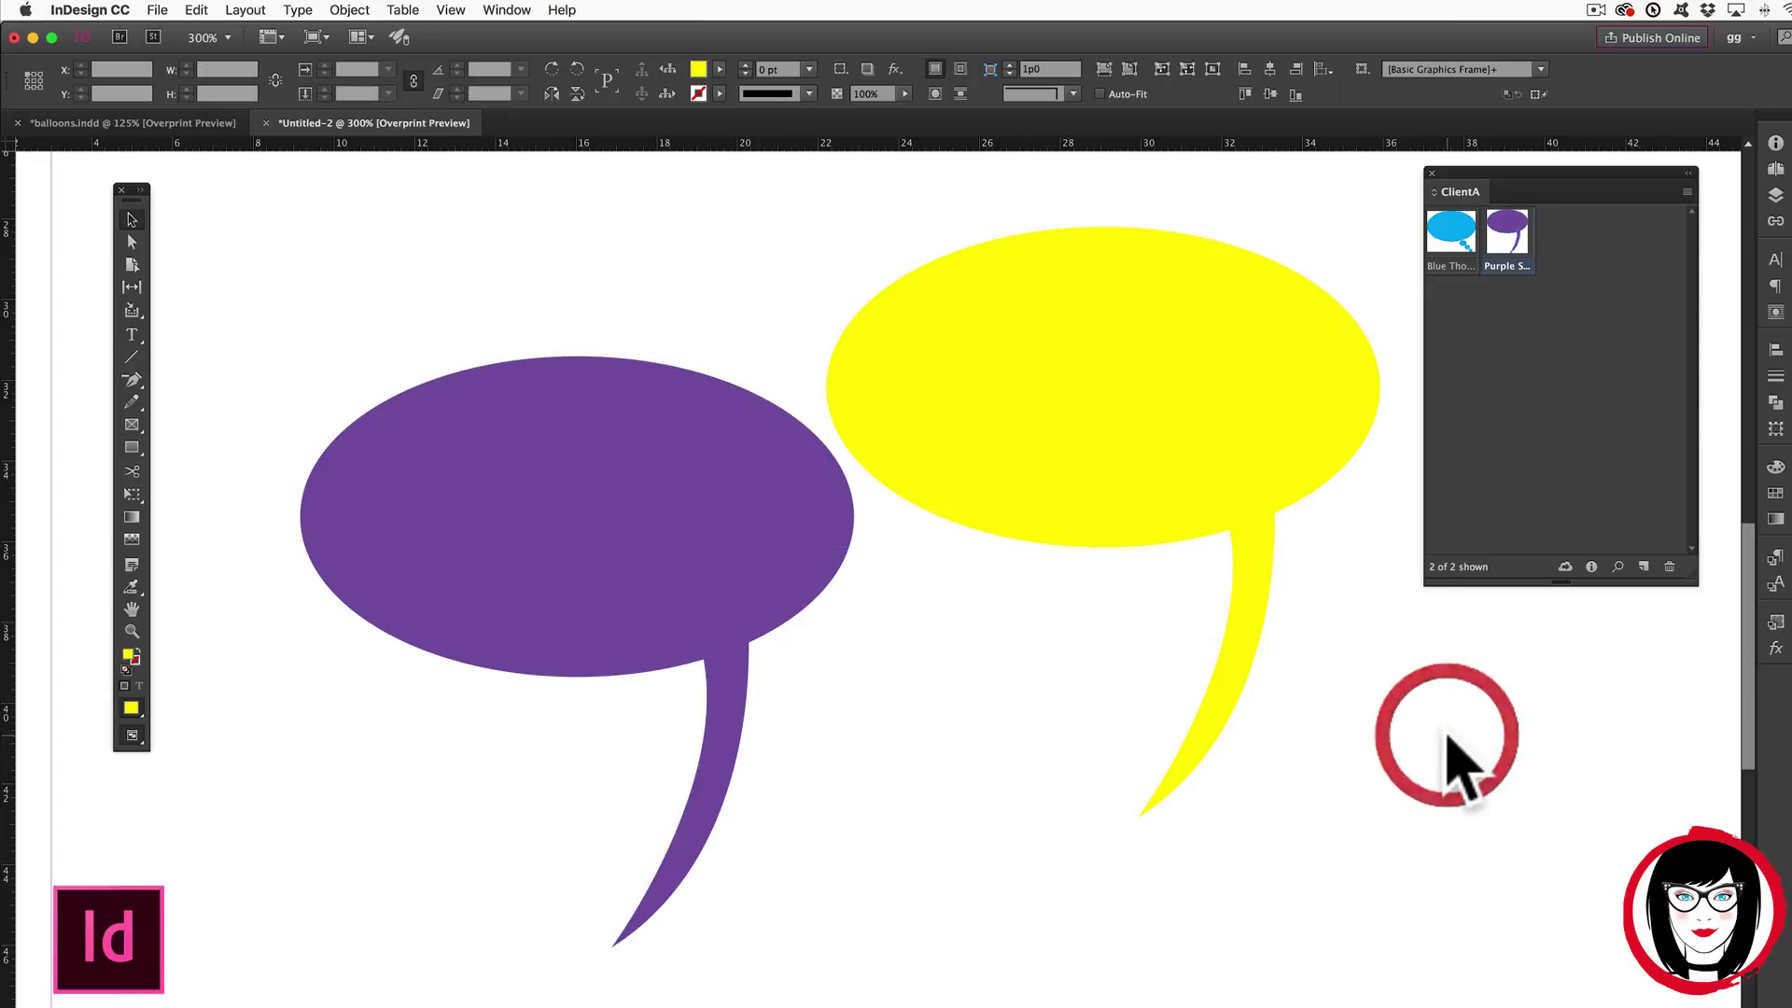
pyautogui.click(1205, 429)
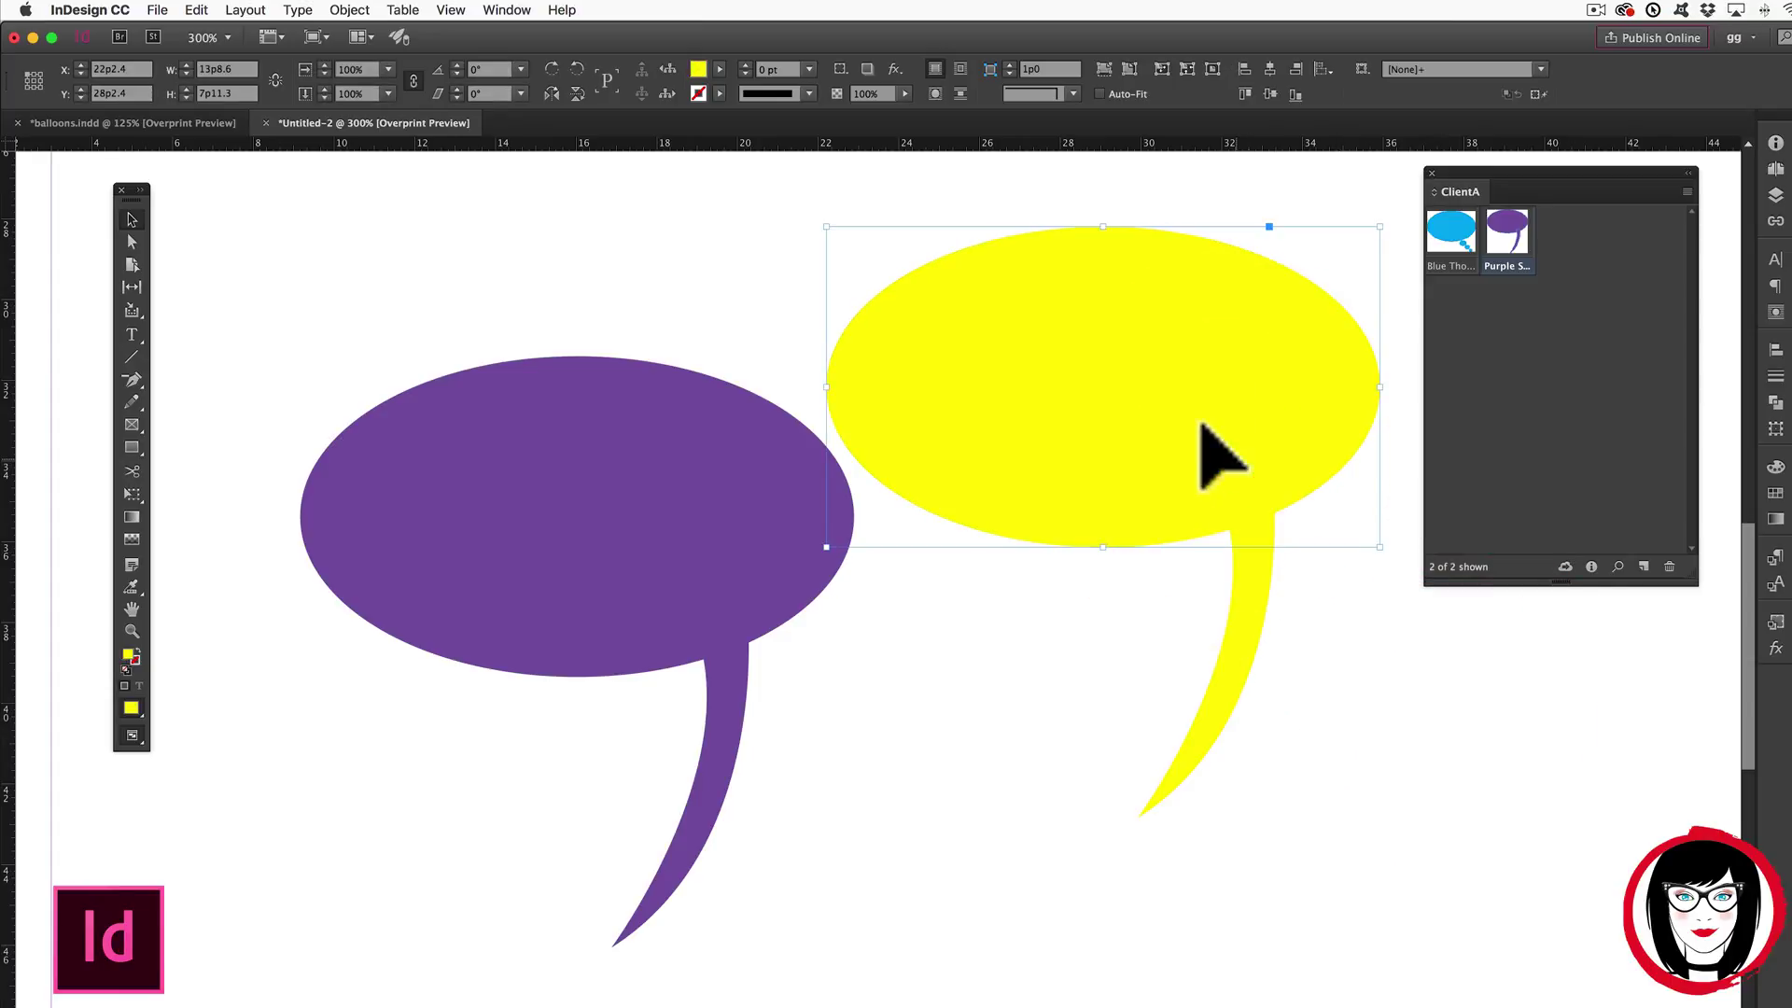
pyautogui.keyDown('shift'); pyautogui.click(1225, 583); pyautogui.keyUp('shift')
pyautogui.moveTo(1378, 816); pyautogui.dragTo(1177, 601)
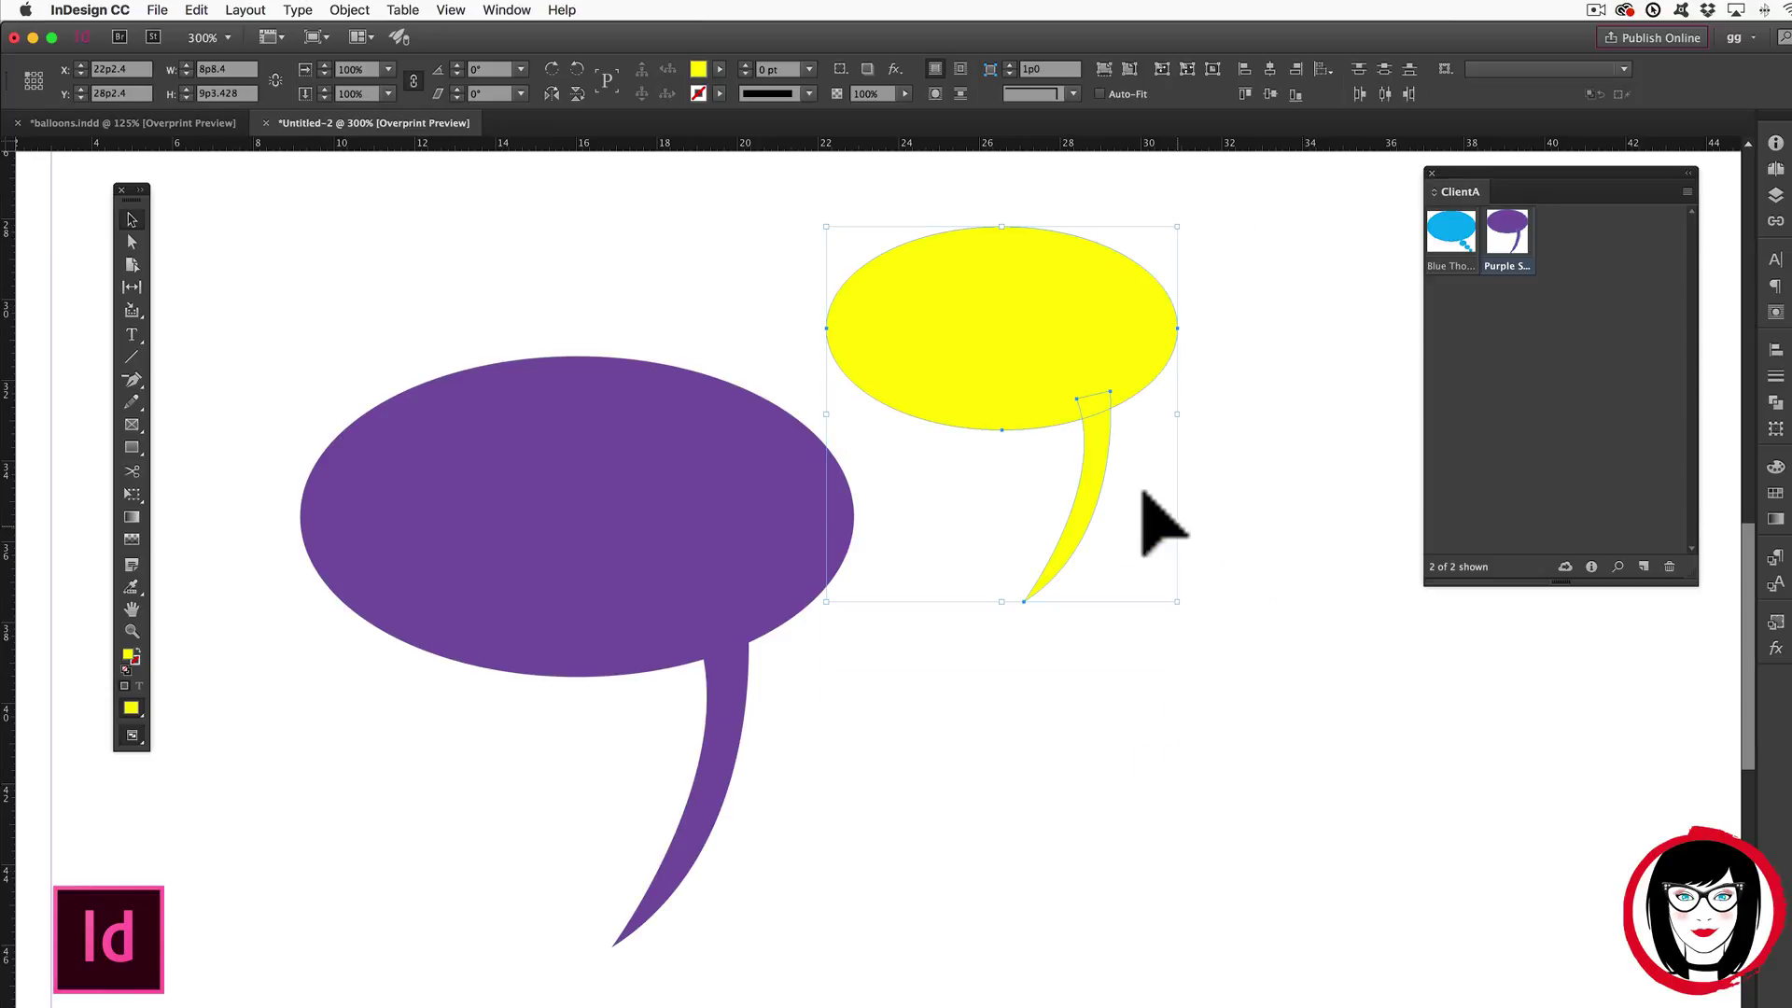
pyautogui.click(1384, 711)
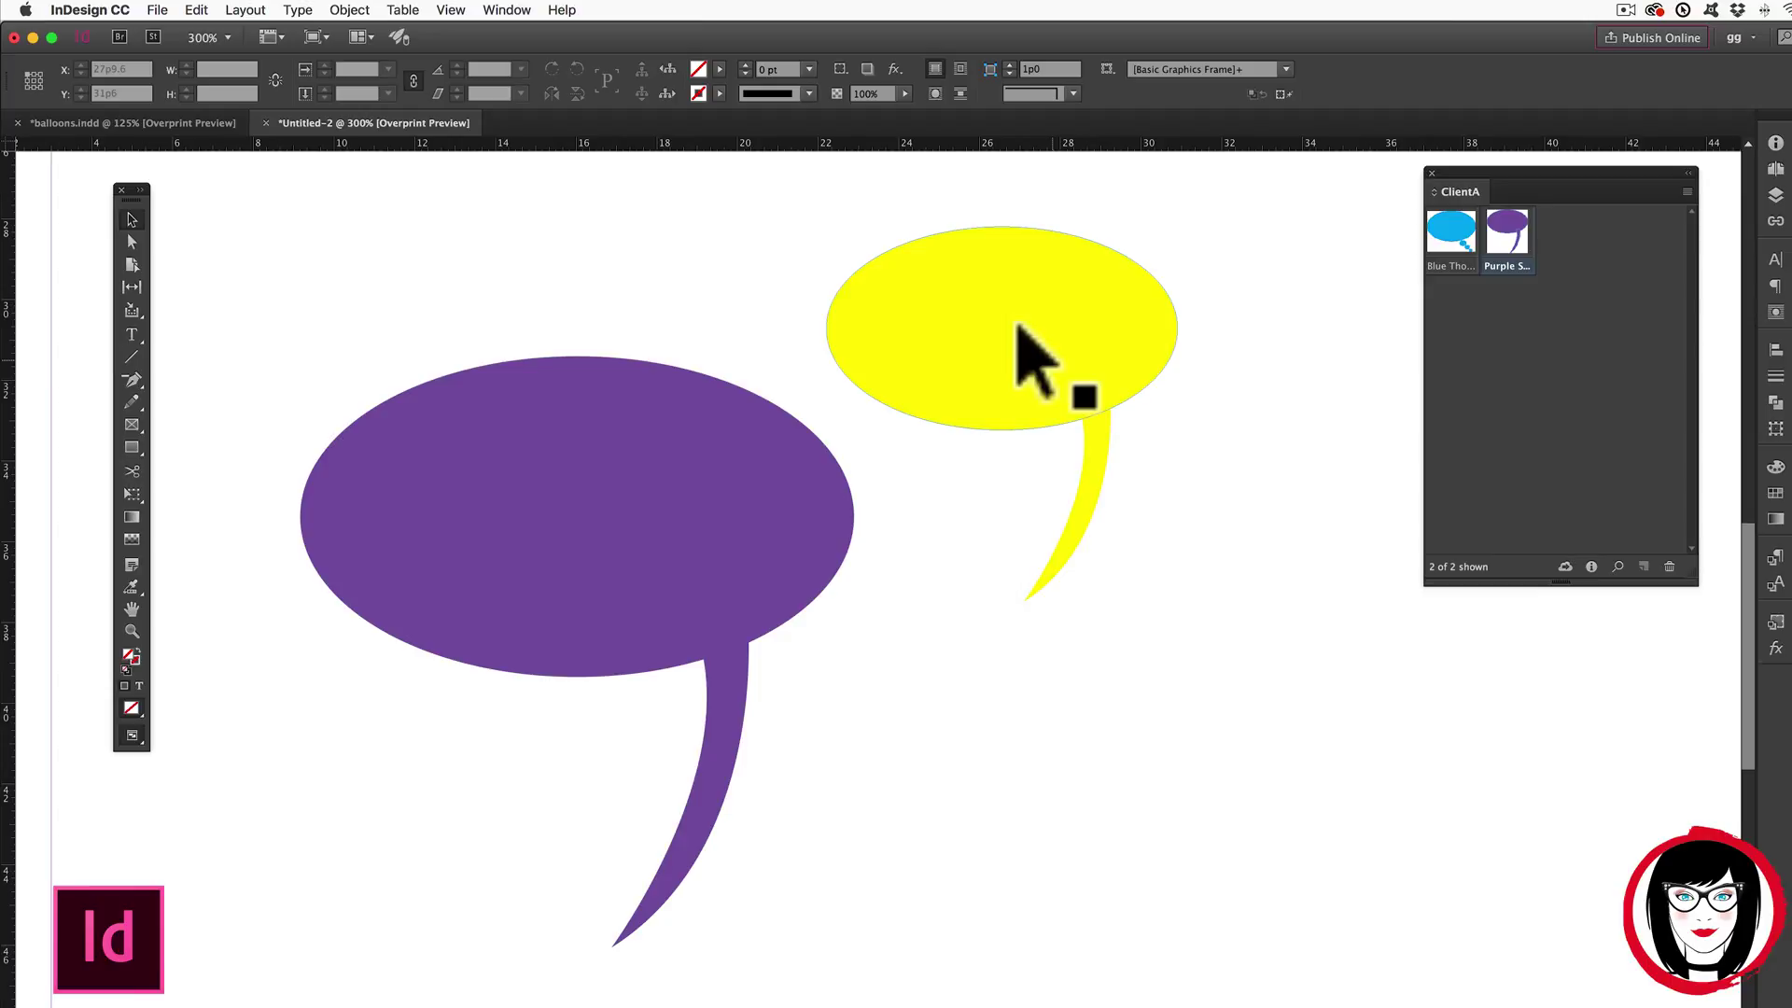
pyautogui.click(1246, 407)
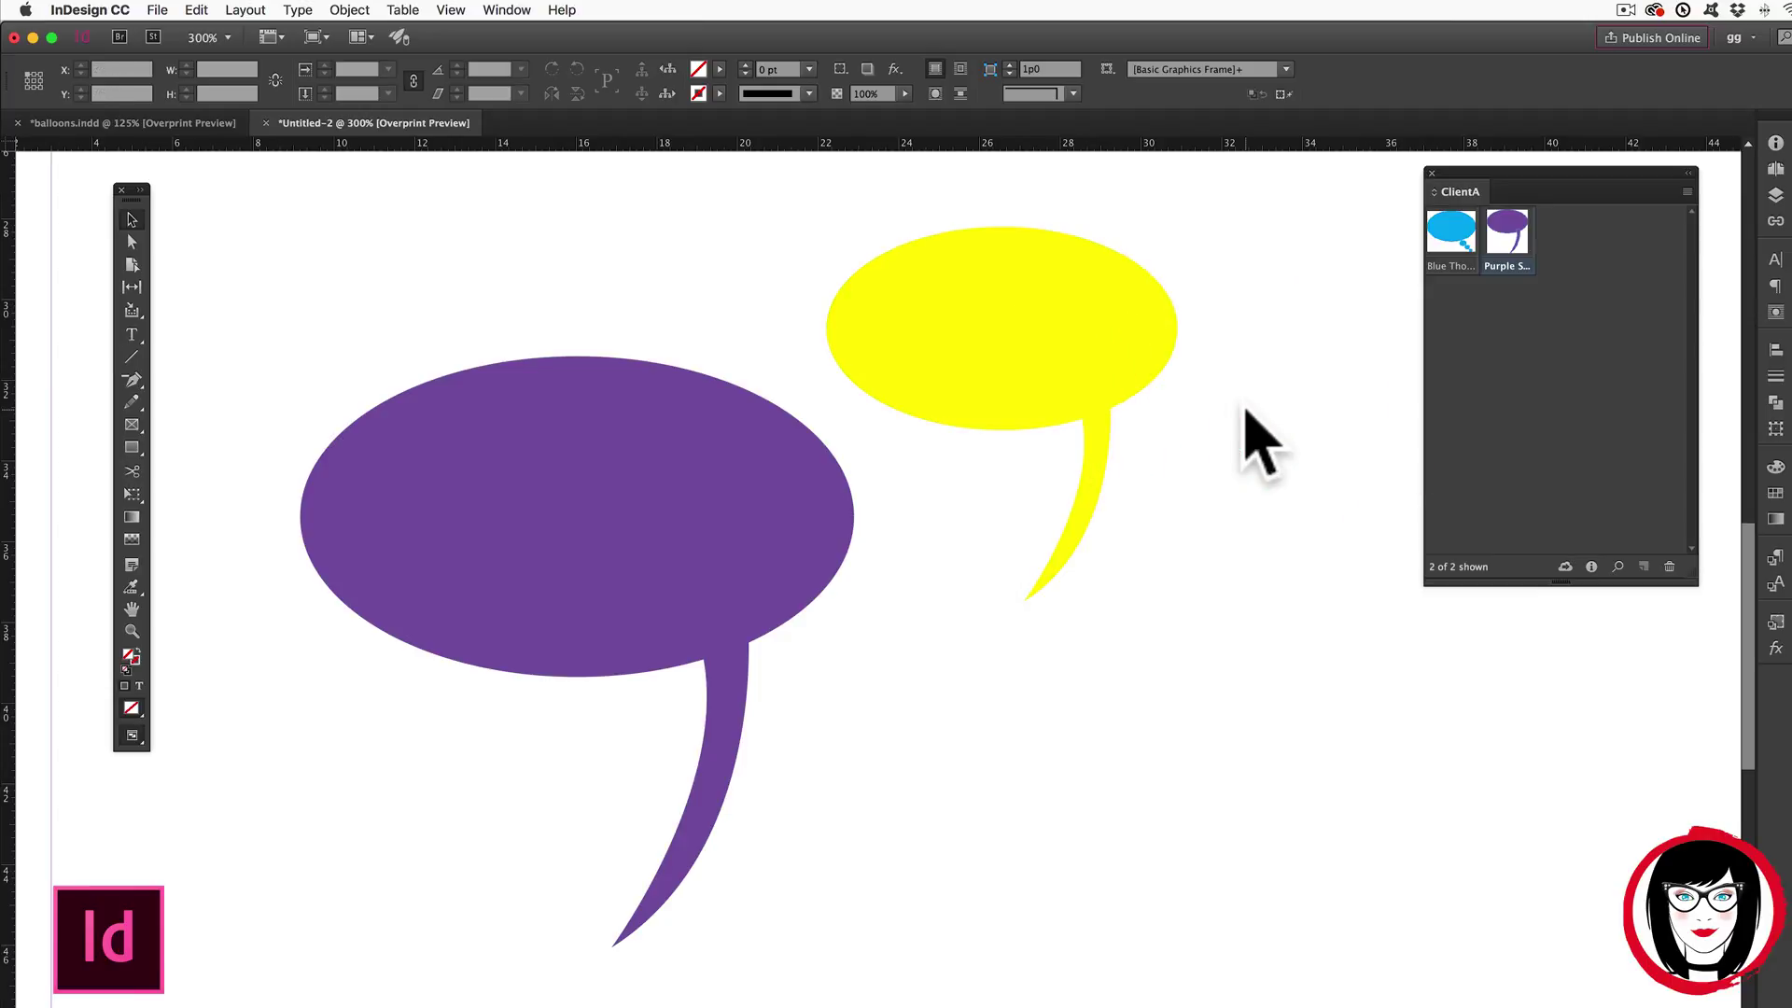
pyautogui.click(1061, 351)
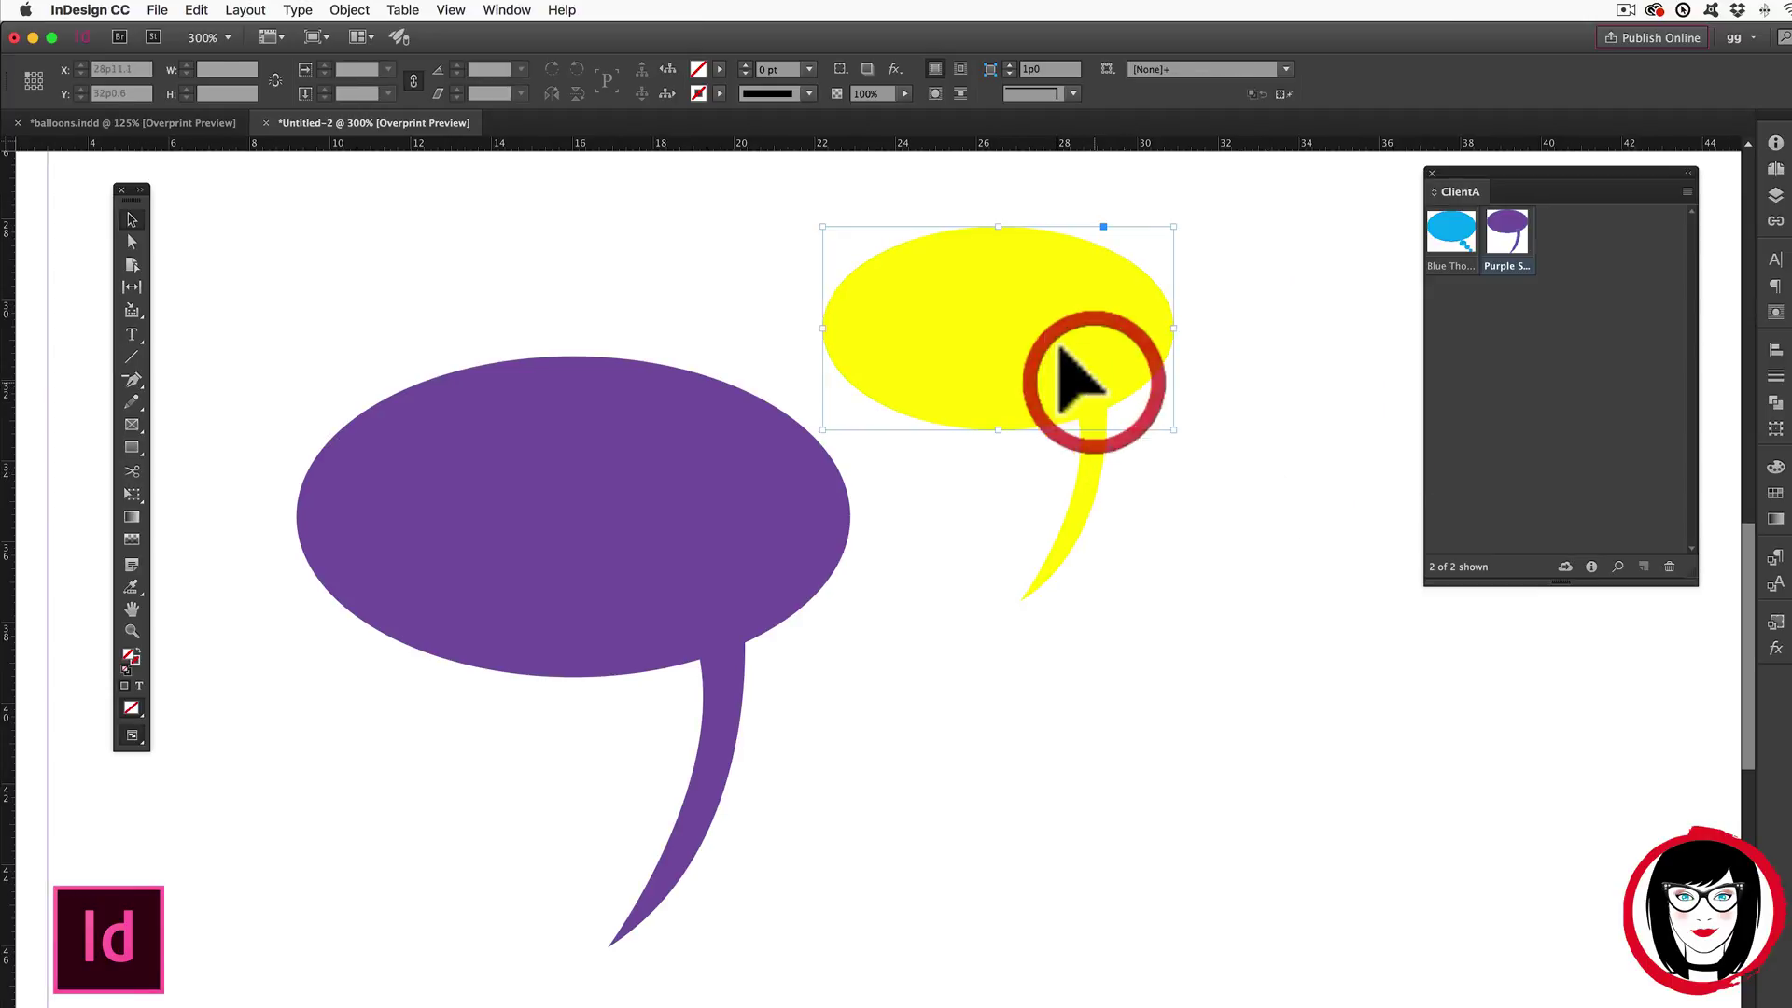
pyautogui.click(1208, 411)
pyautogui.moveTo(1518, 253); pyautogui.dragTo(1092, 564)
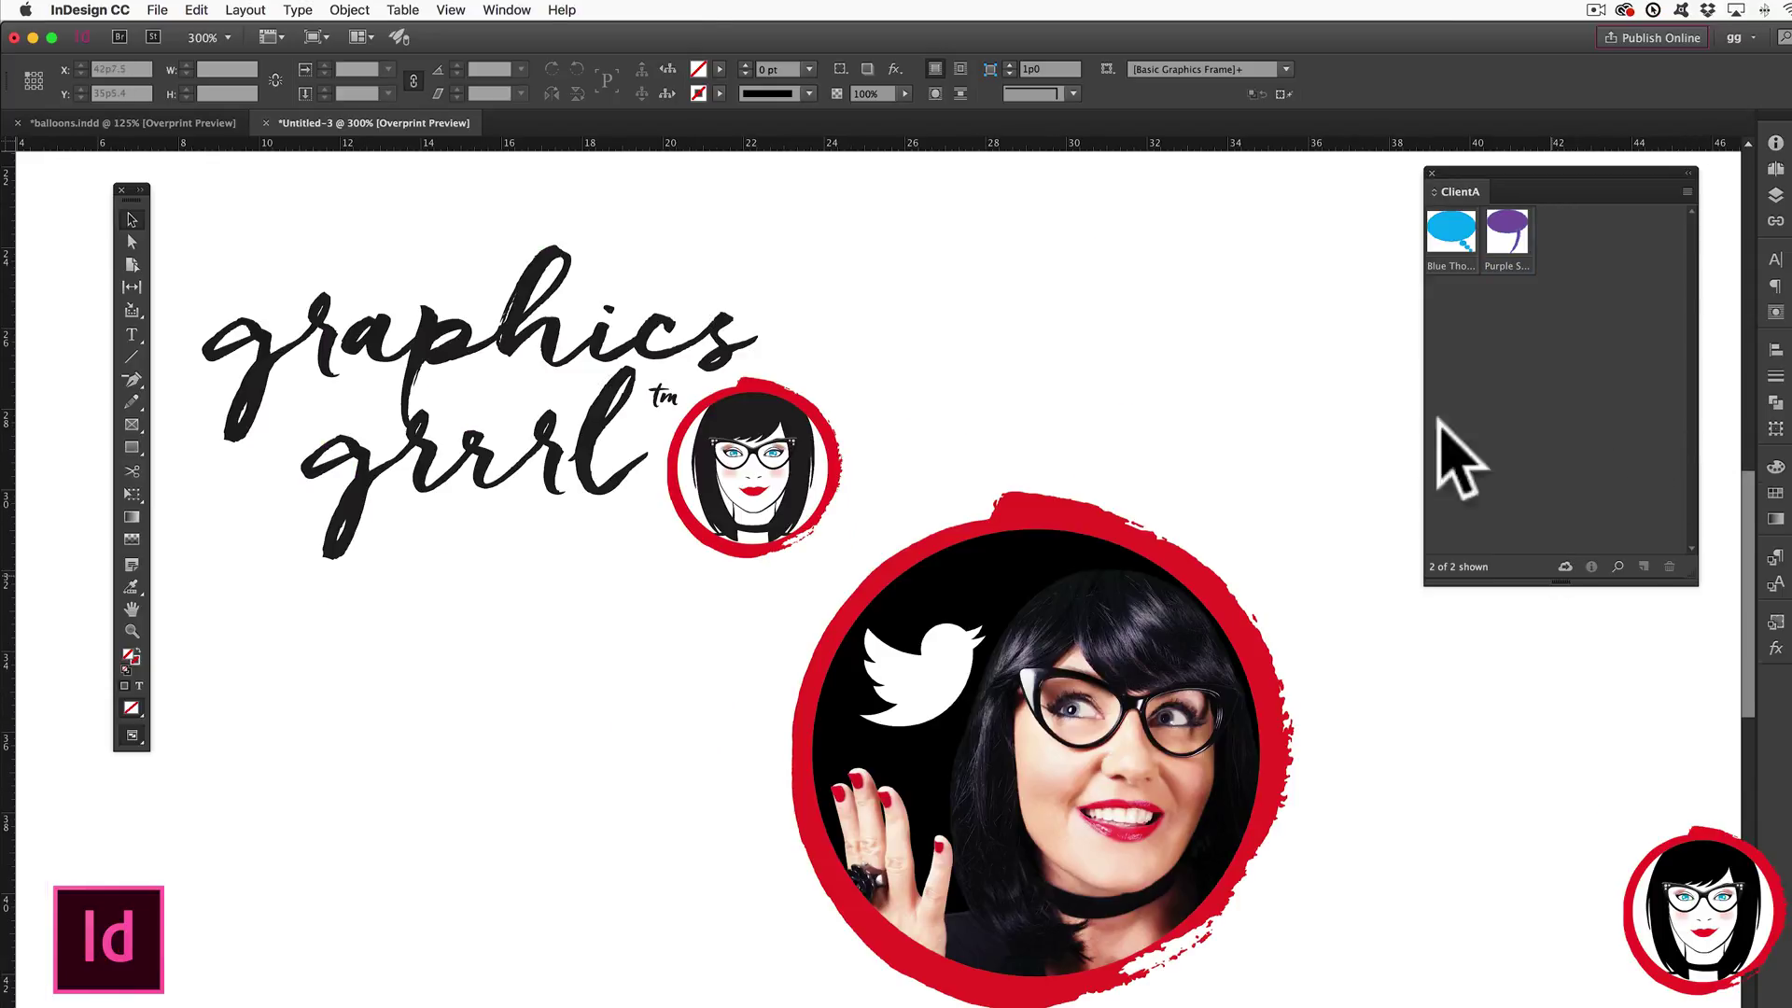
# Drag the Twitter portrait photo and graphics grrrl logo from Untitled-3 into the ClientA library panel.
pyautogui.click(1043, 751)
pyautogui.click(1433, 727)
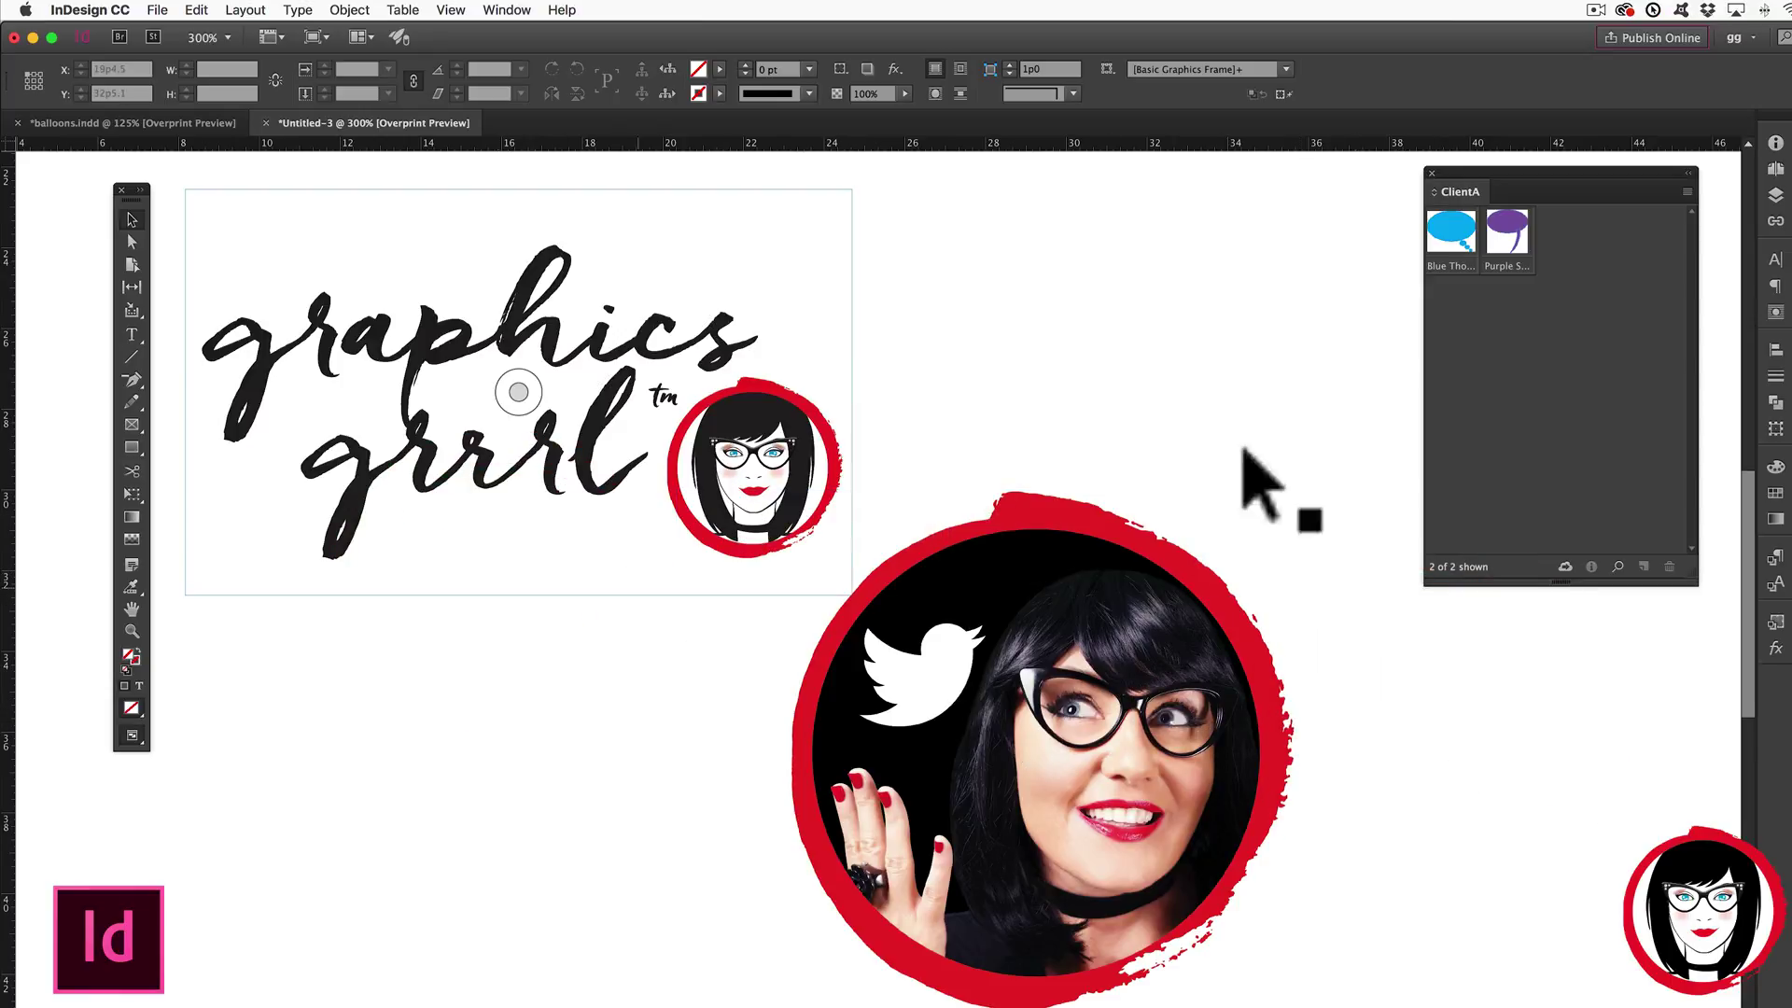
pyautogui.click(1568, 380)
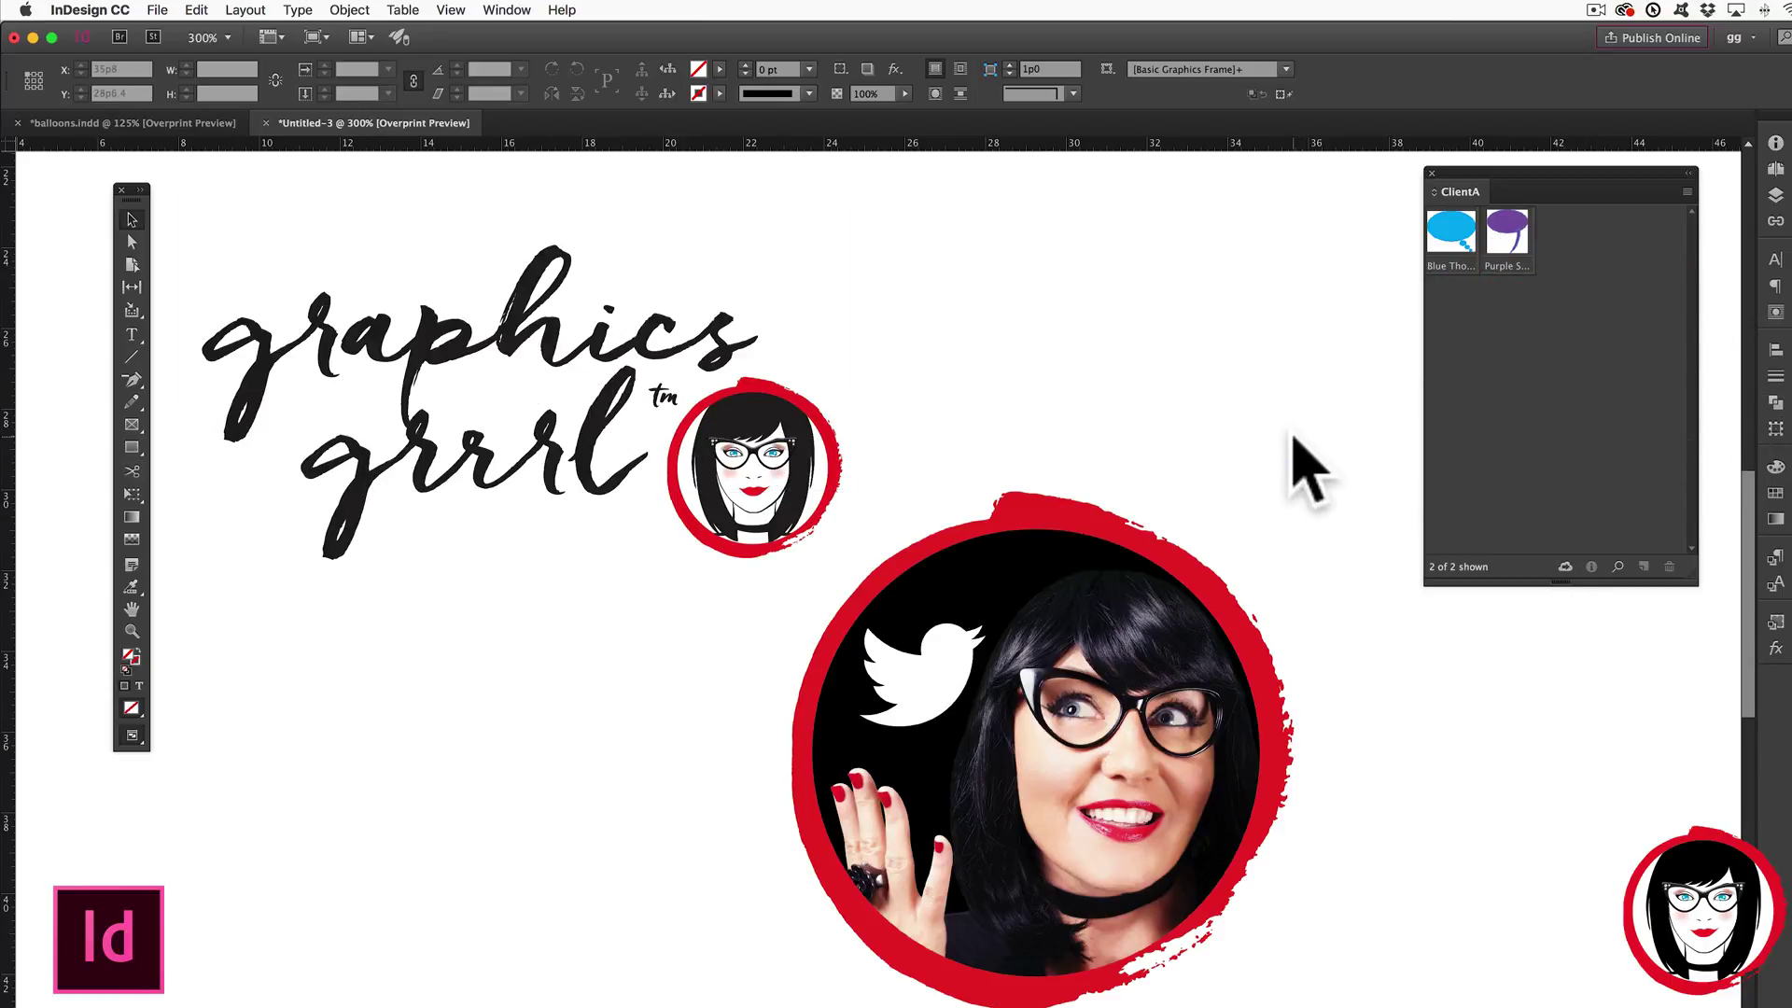
pyautogui.moveTo(136, 428); pyautogui.dragTo(163, 428)
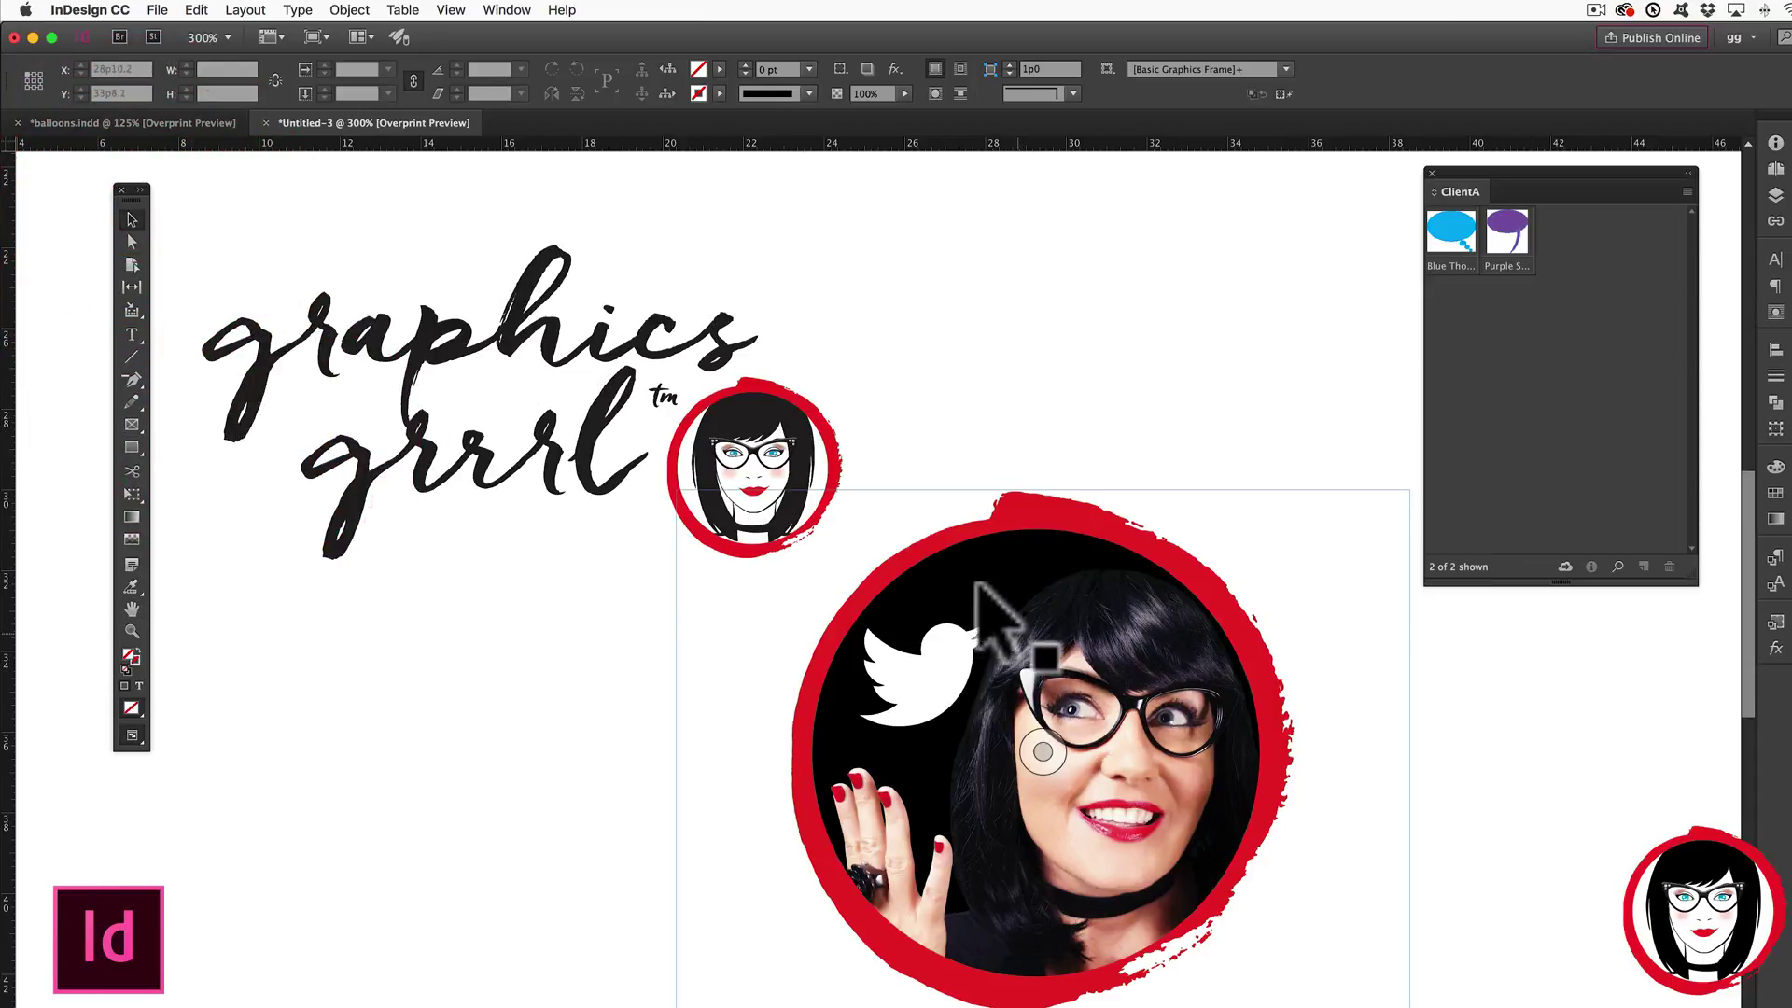
pyautogui.moveTo(1033, 579); pyautogui.dragTo(1544, 452)
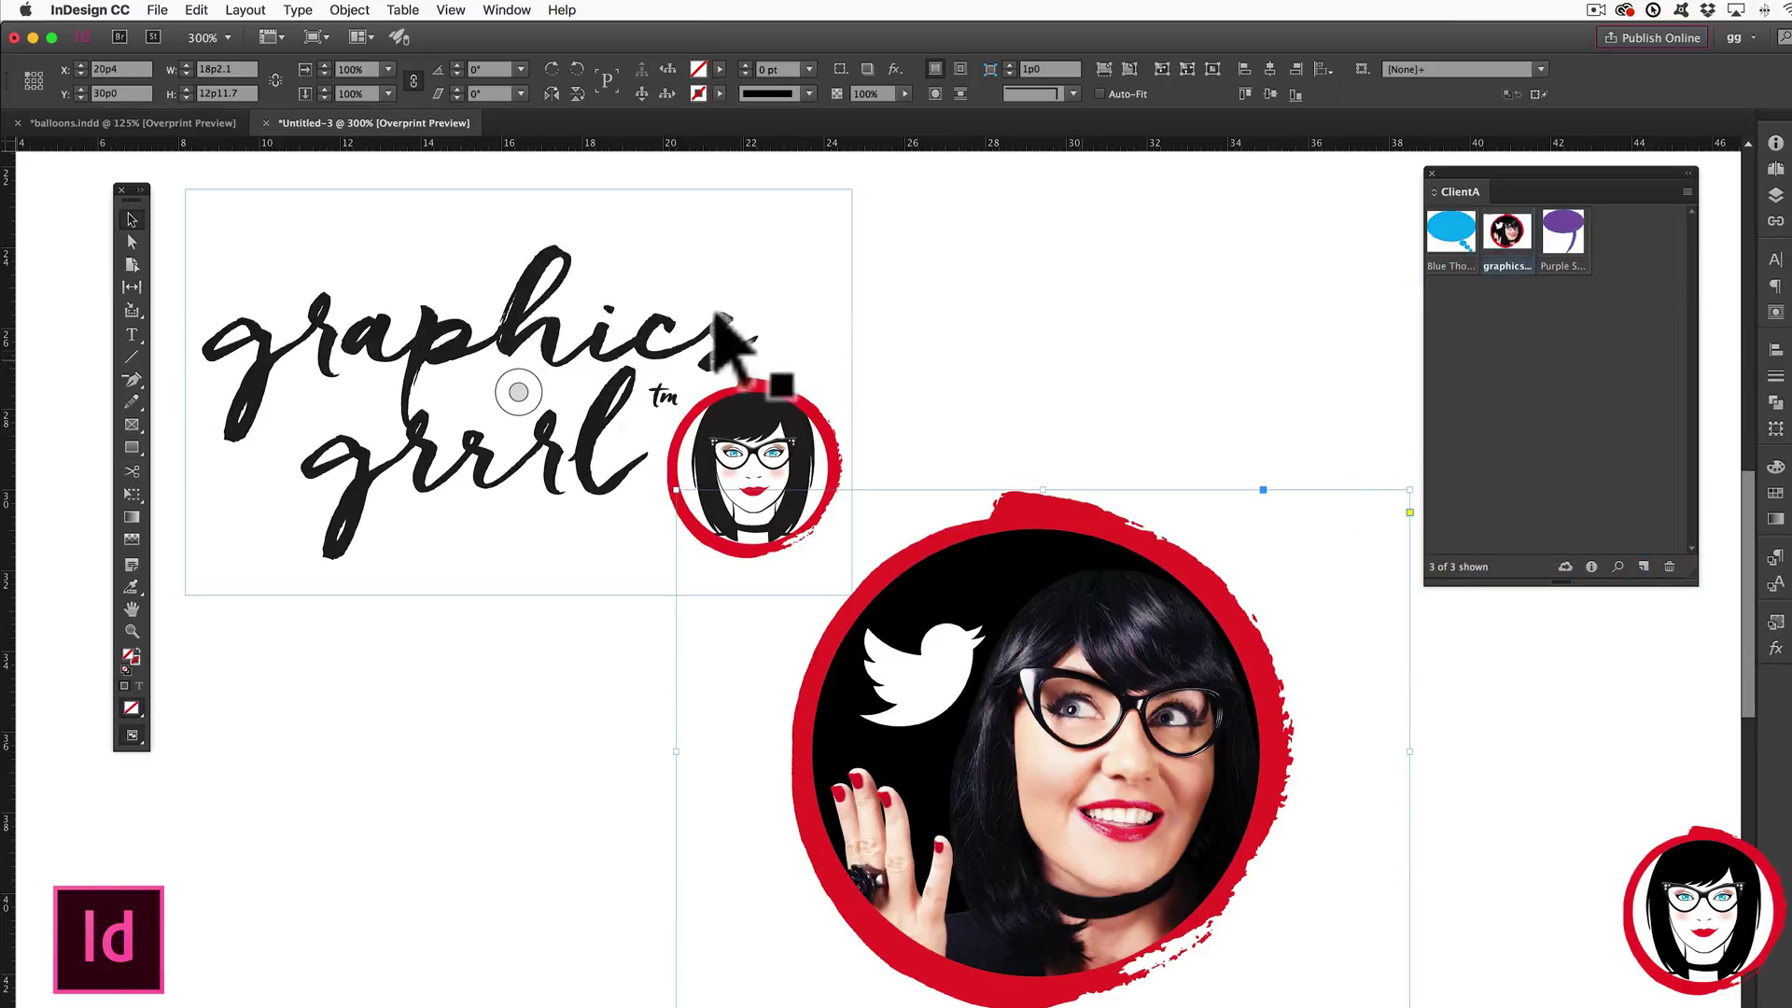
pyautogui.moveTo(468, 328); pyautogui.dragTo(1522, 358)
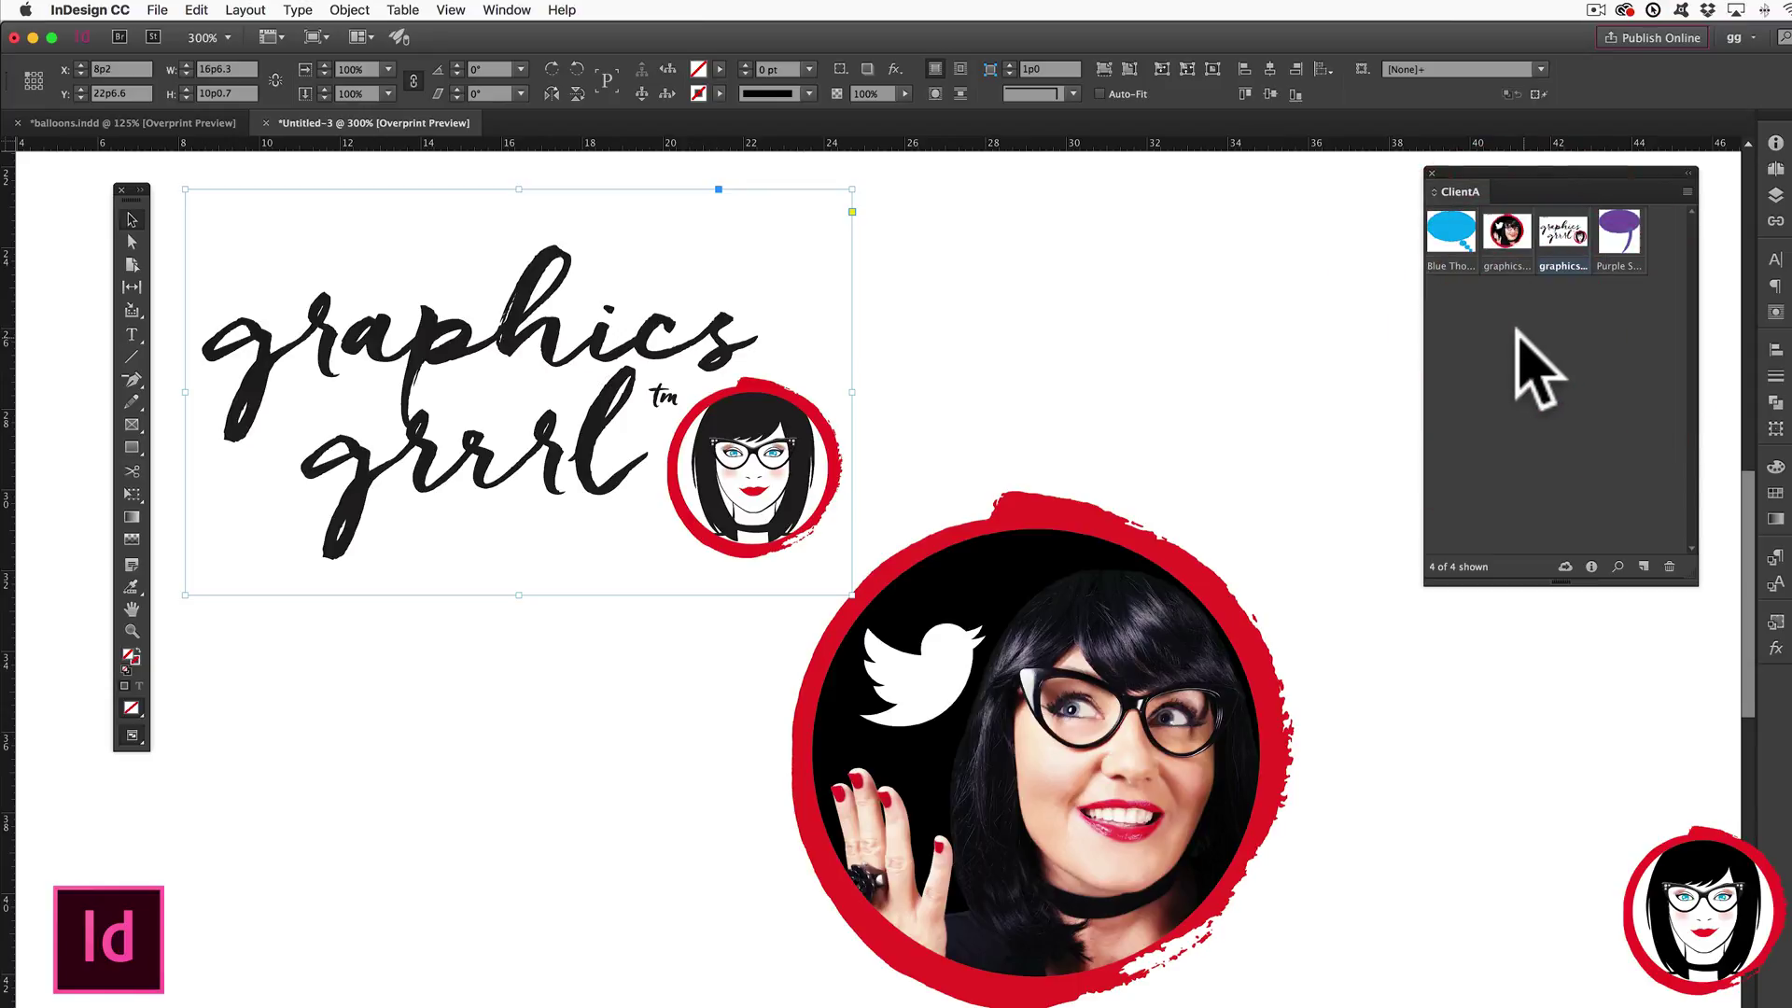
# Check the Blue Thought, portrait photo and logo library items and their file names.
pyautogui.click(1450, 234)
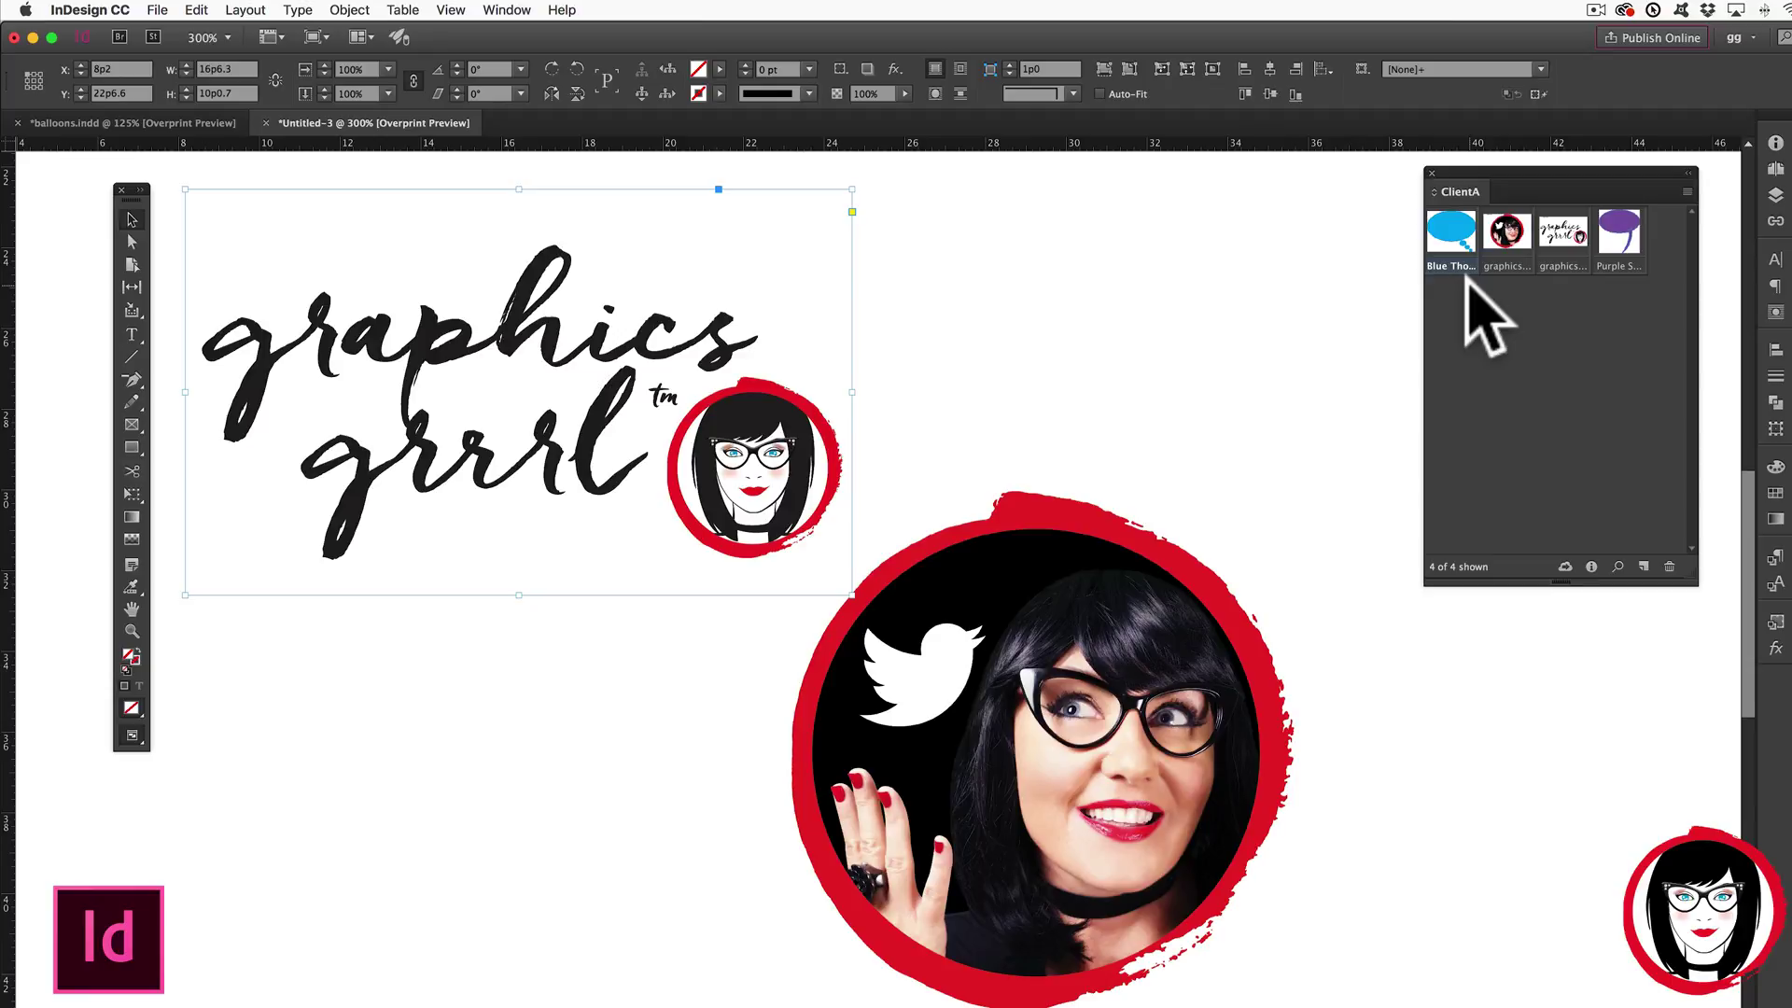
pyautogui.click(1510, 250)
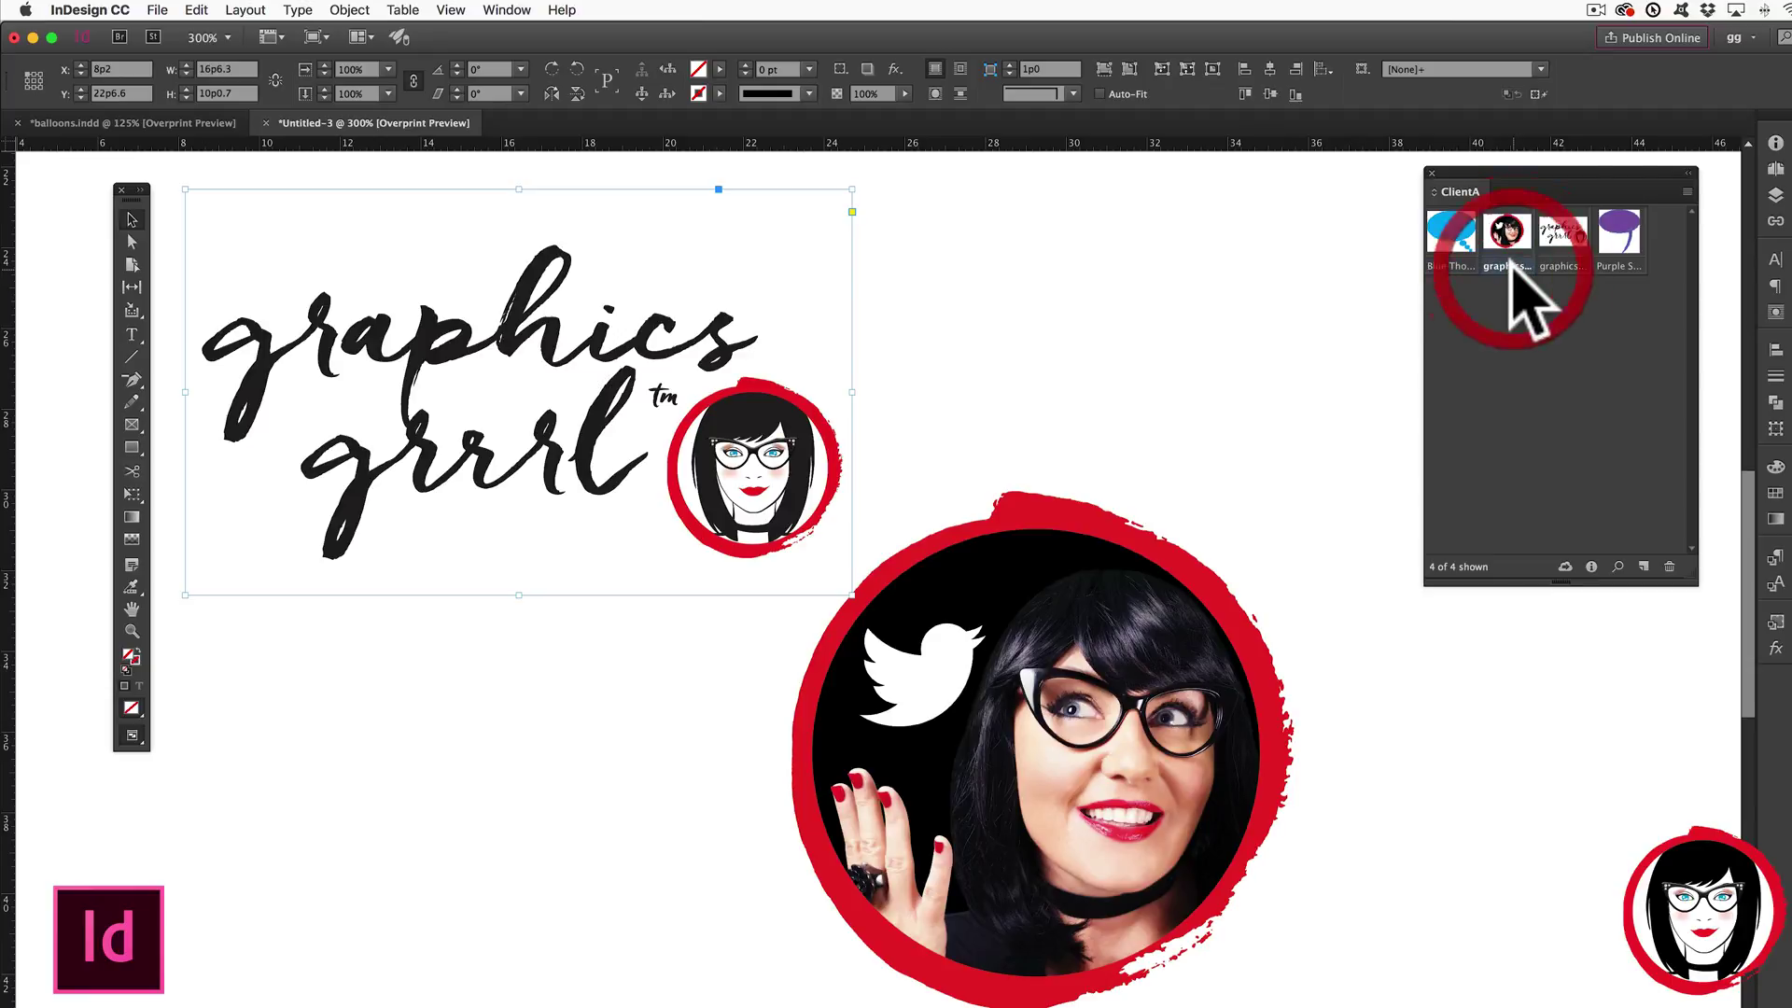
pyautogui.click(1573, 266)
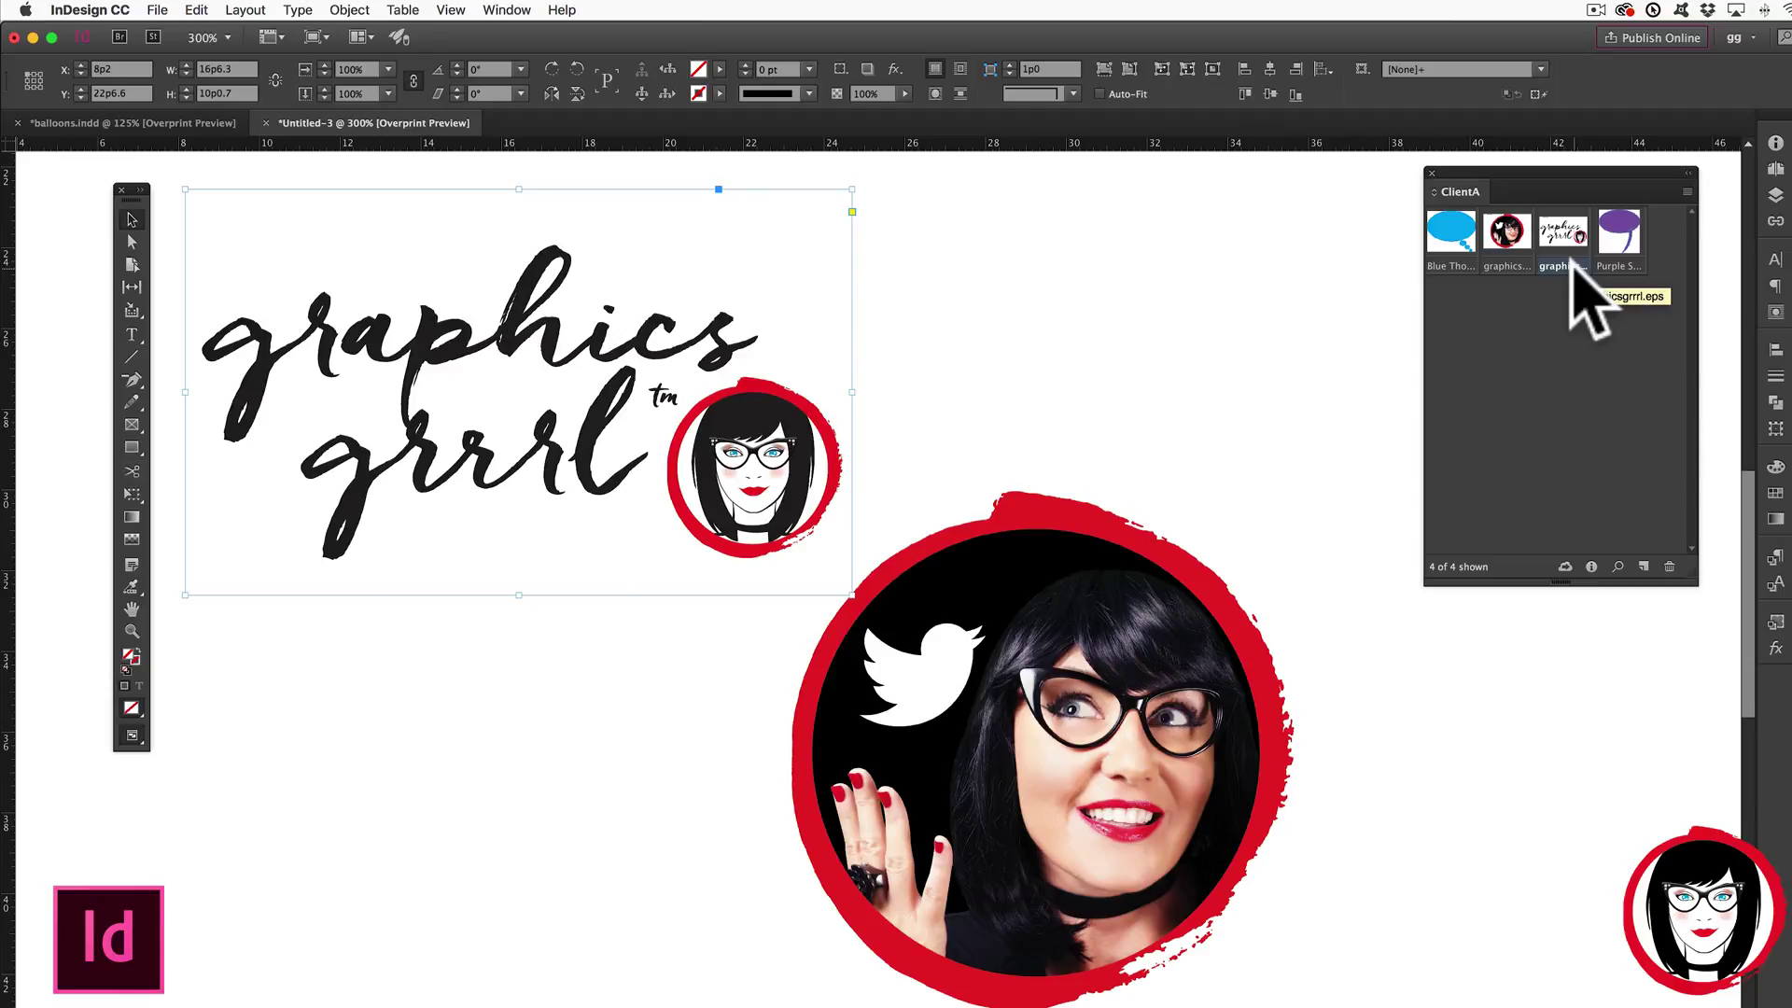
pyautogui.click(1501, 269)
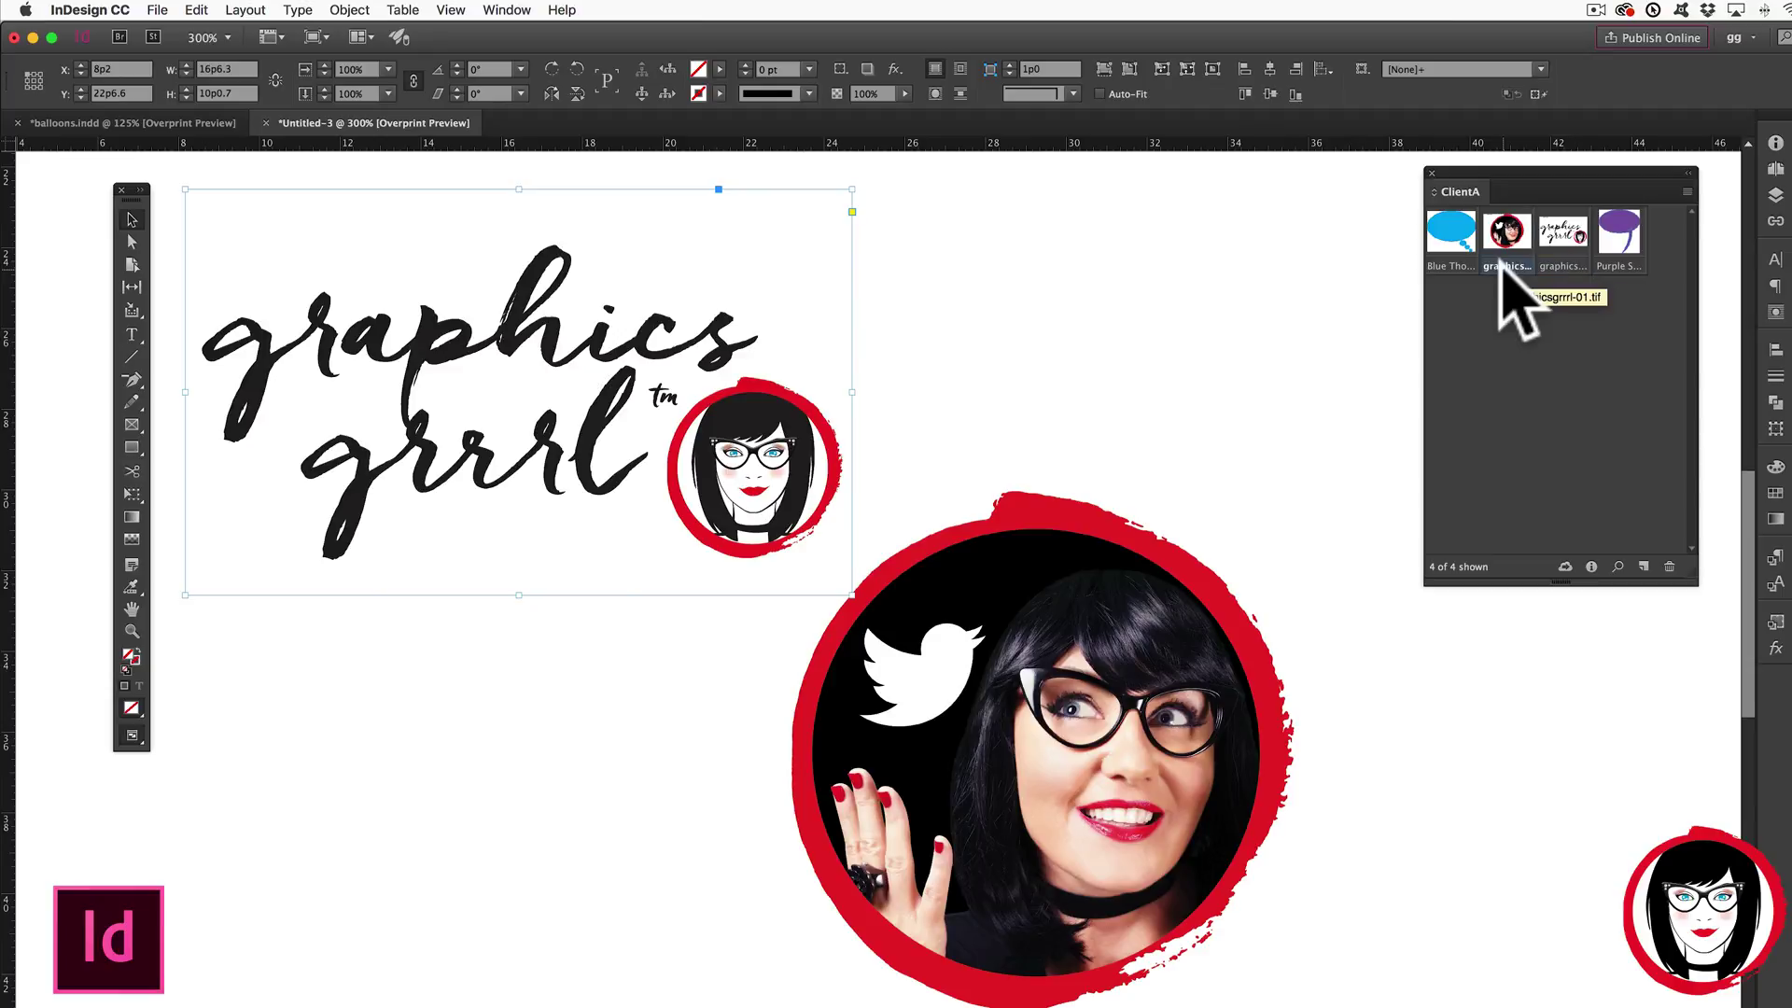
pyautogui.click(1561, 264)
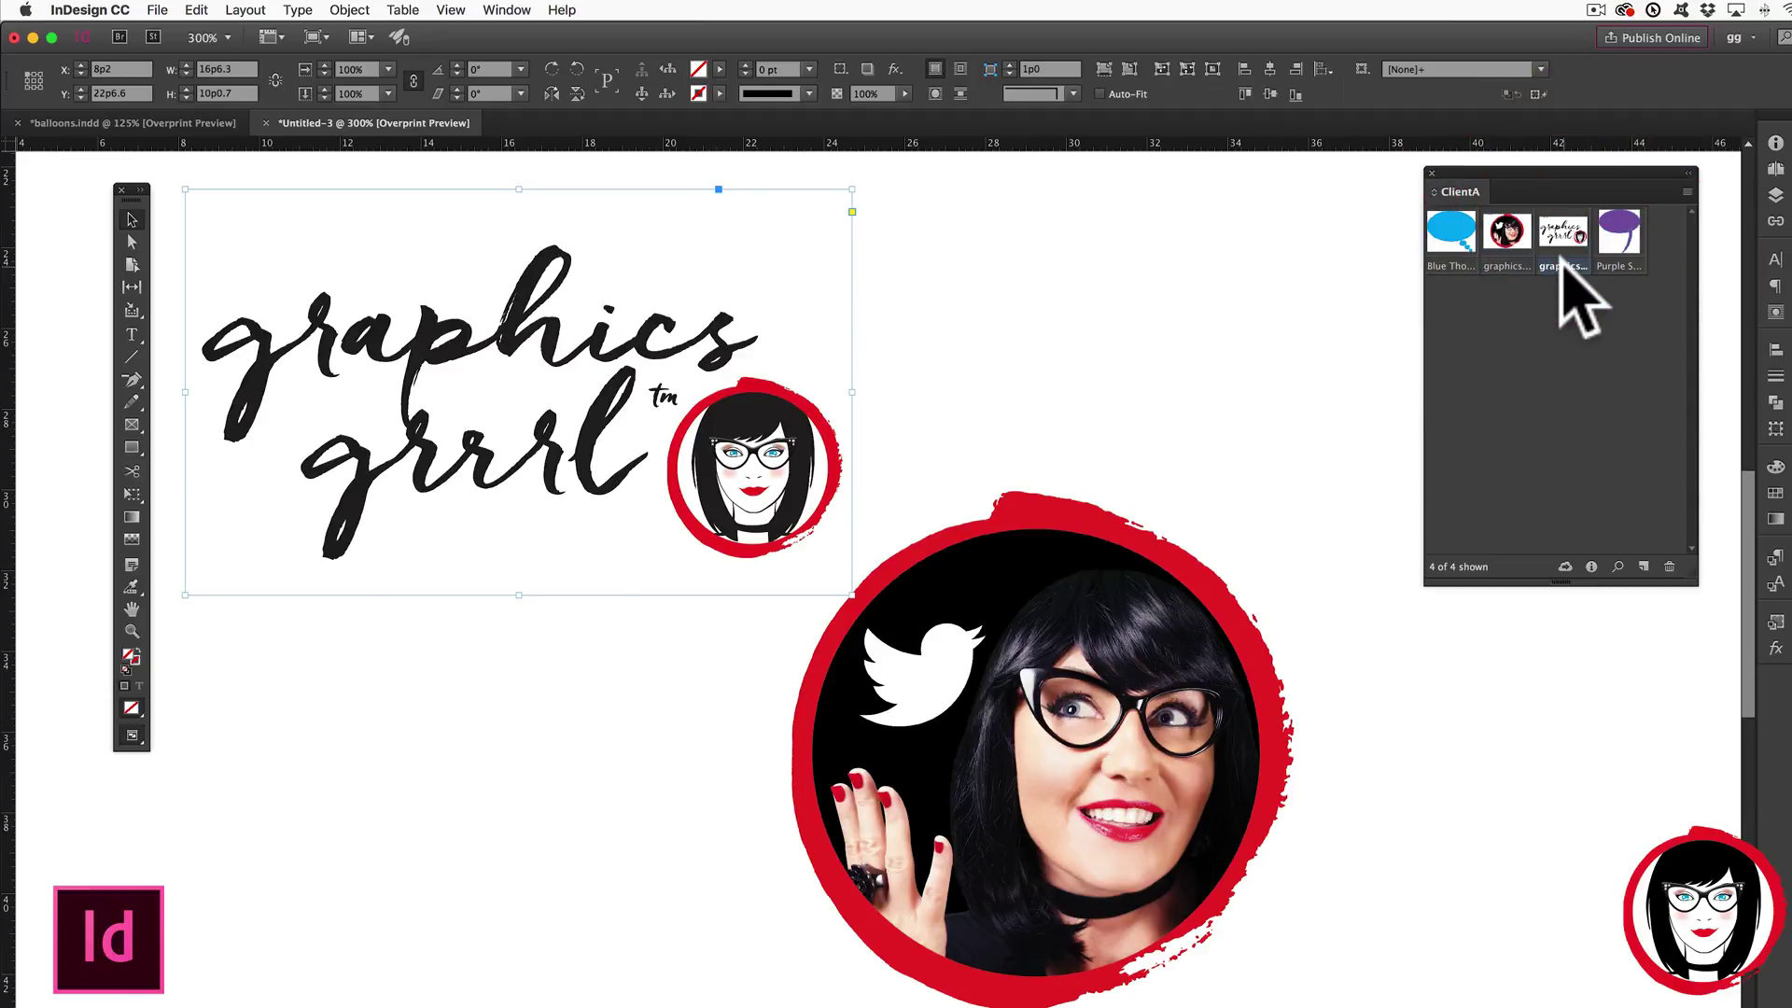
pyautogui.click(157, 9)
# Make a default new document; place the portrait top left, logo mid-right, thought bubble lower left.
pyautogui.click(411, 39)
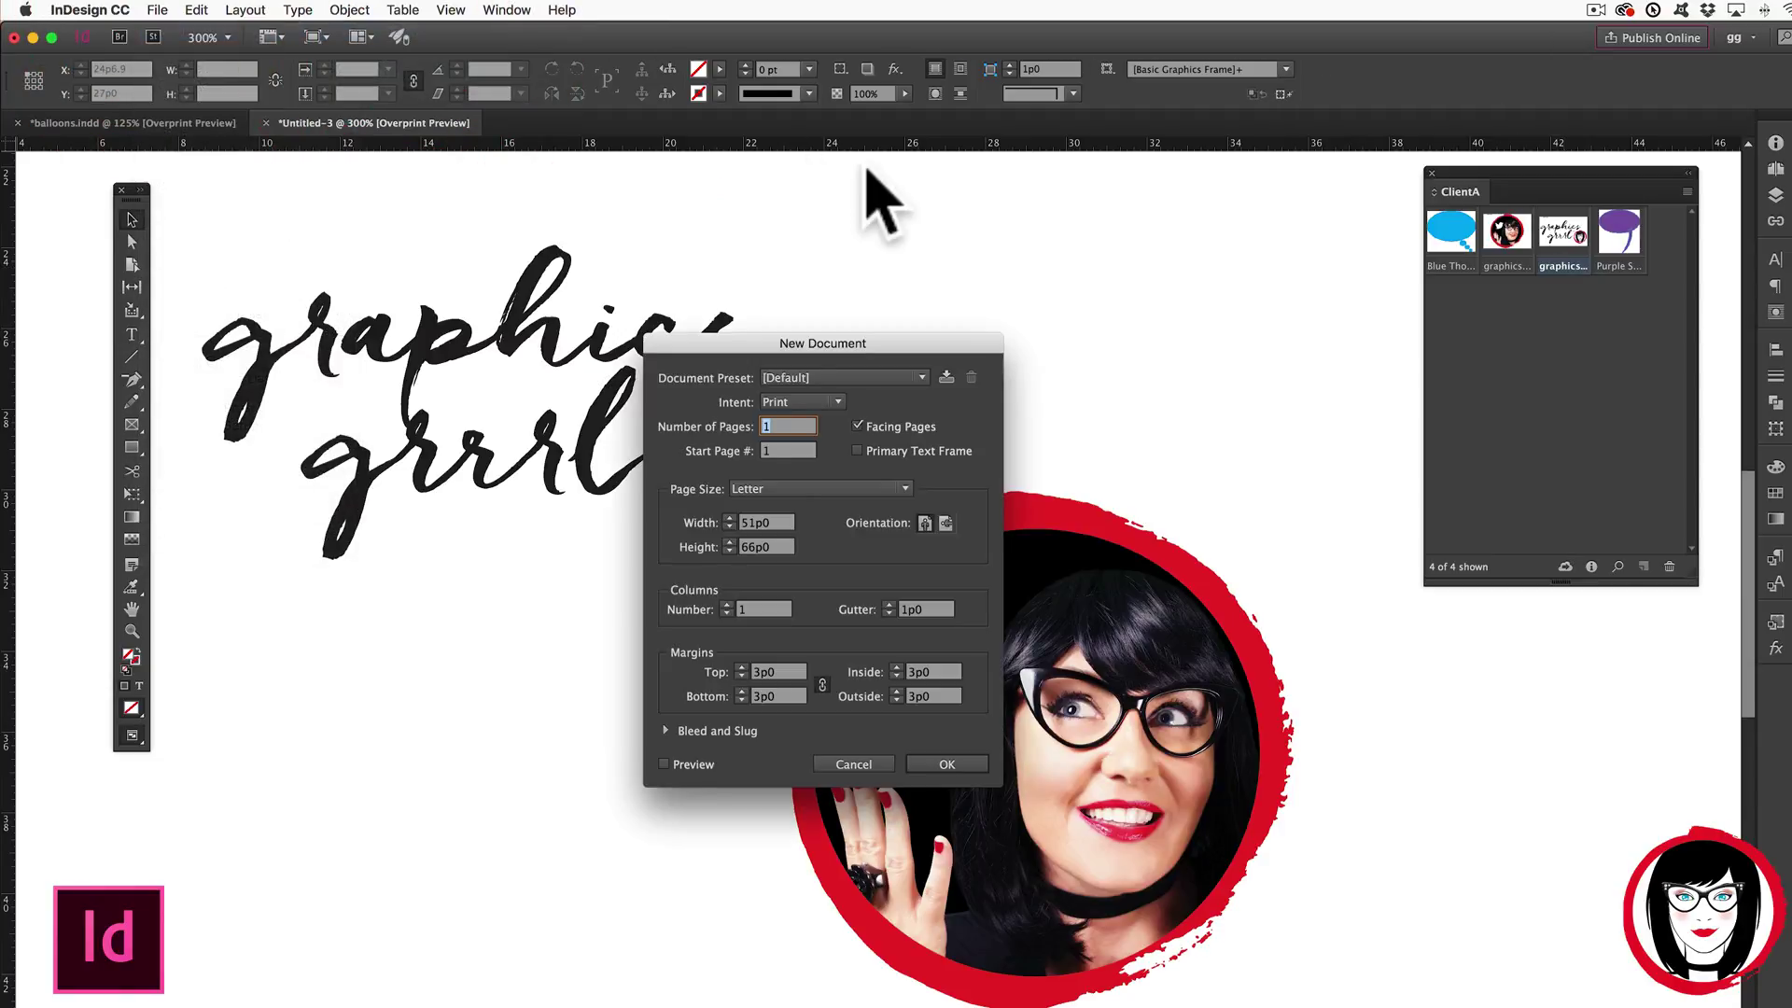
pyautogui.click(943, 761)
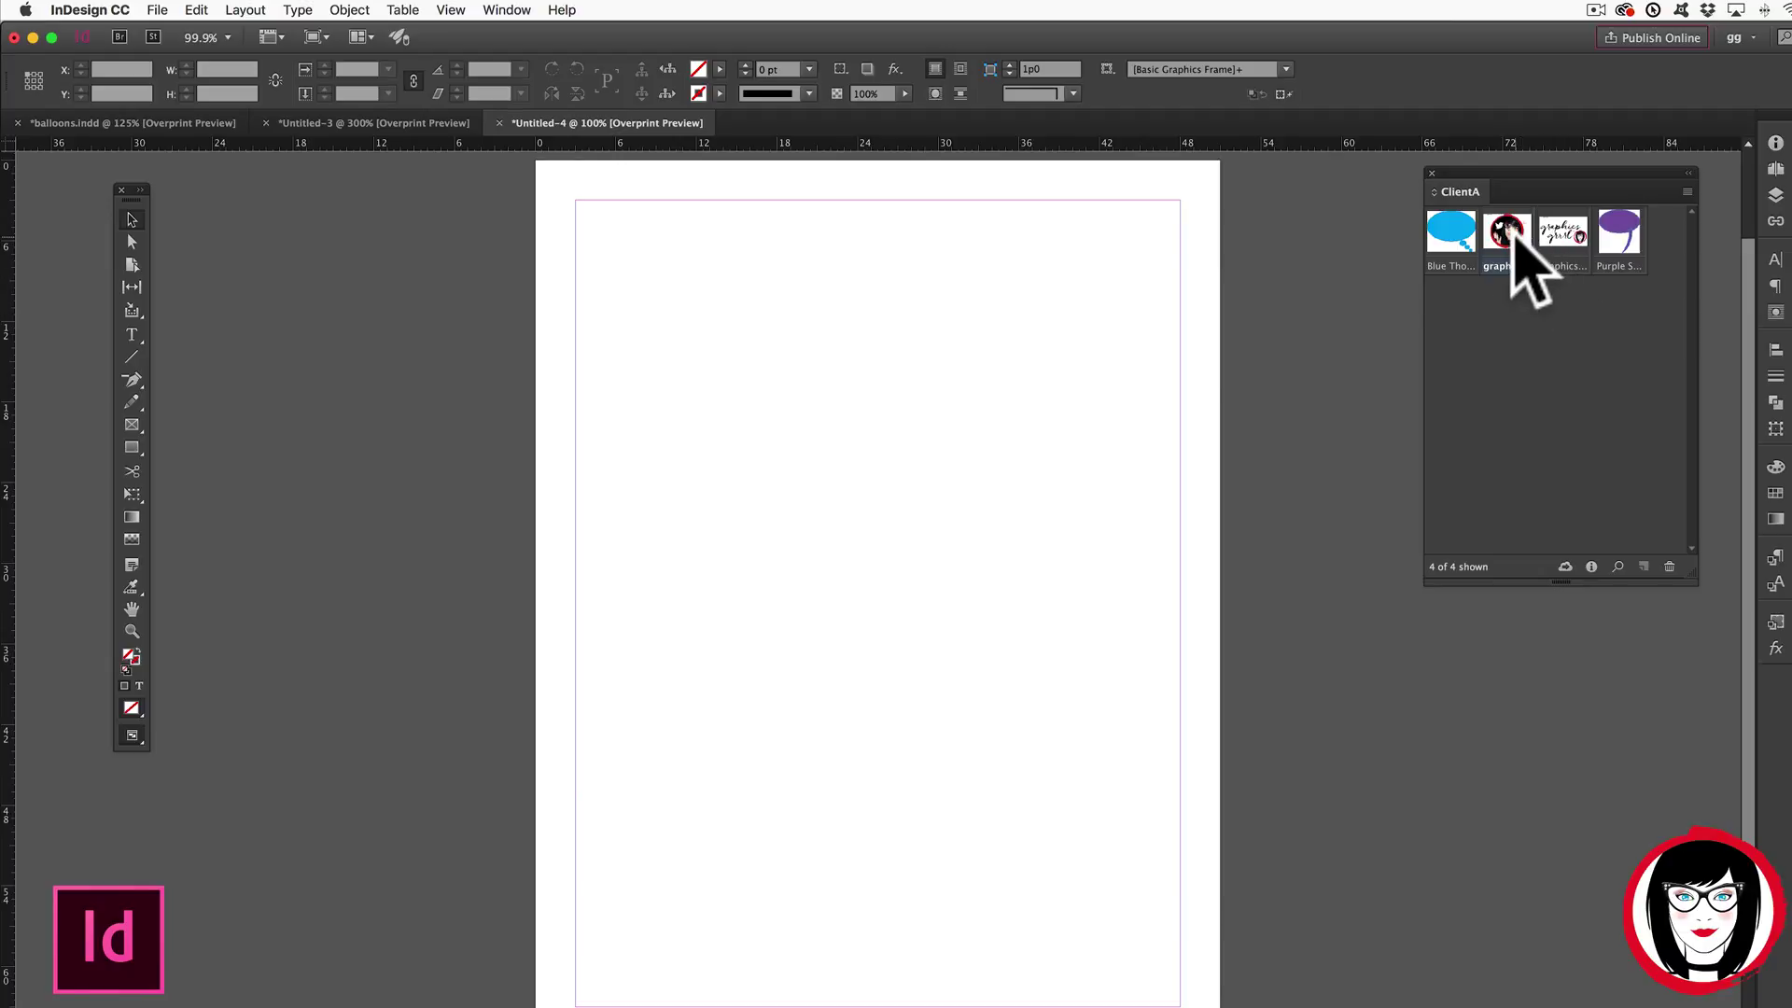
pyautogui.moveTo(1512, 233); pyautogui.dragTo(700, 320)
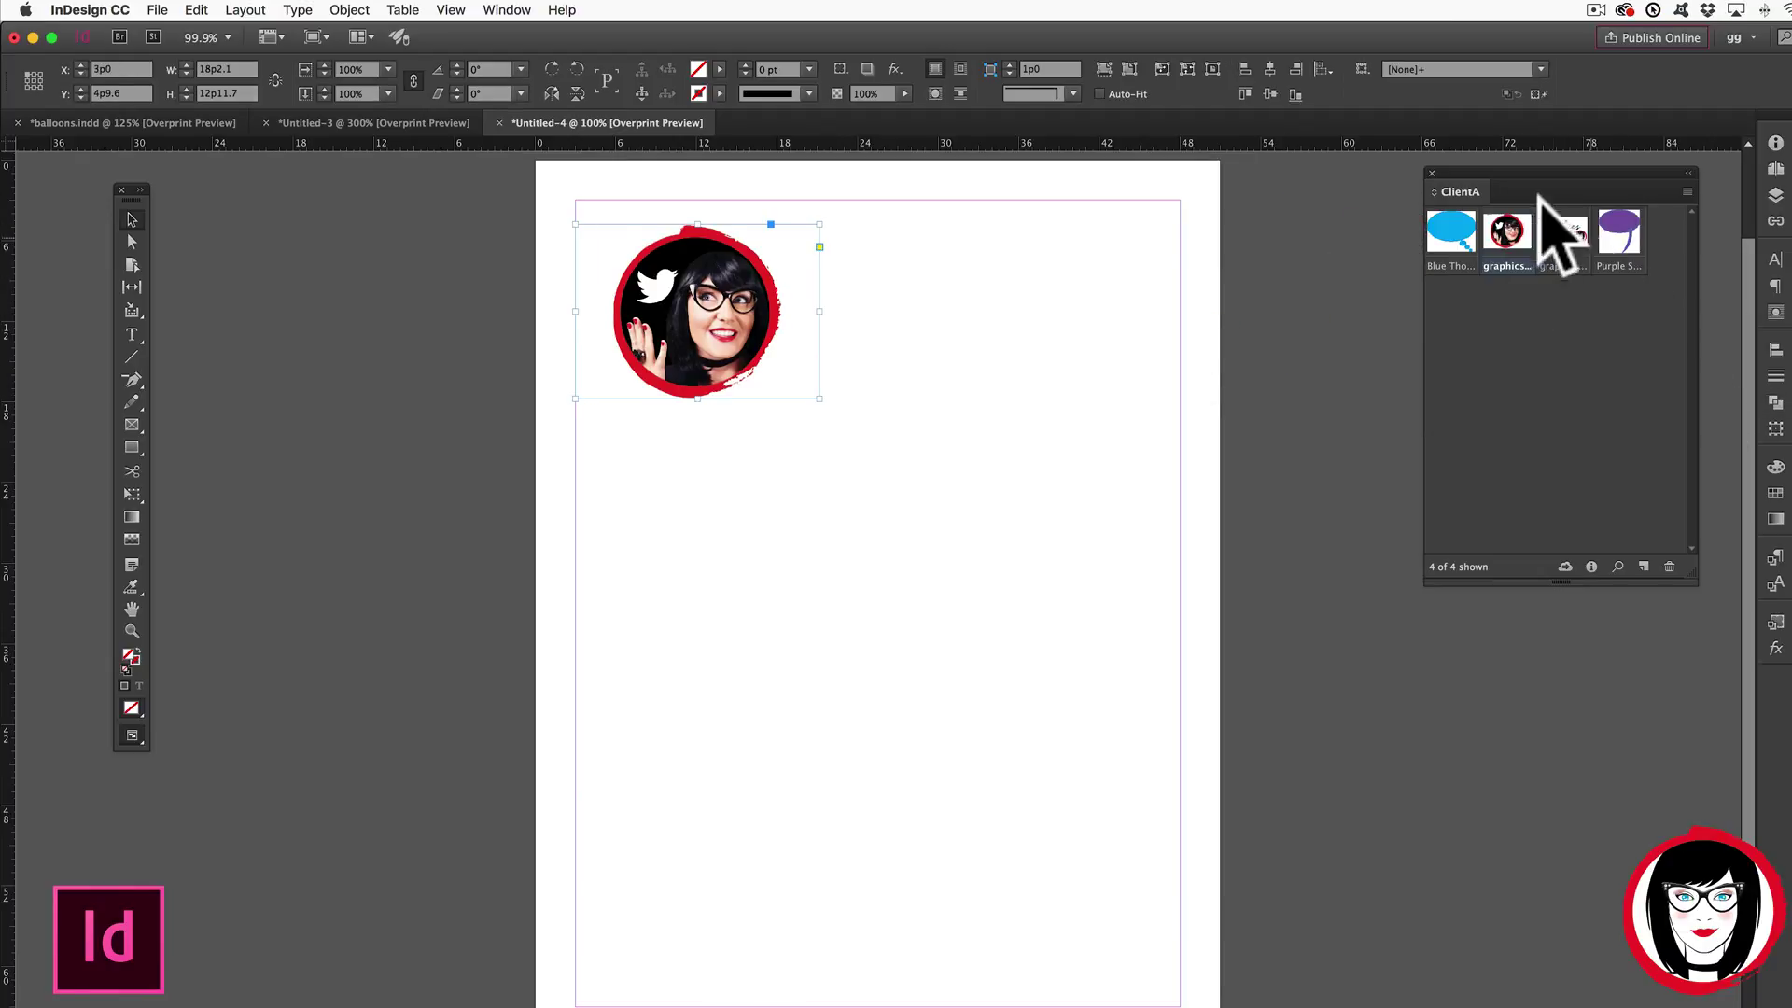
pyautogui.moveTo(1556, 240); pyautogui.dragTo(1010, 510)
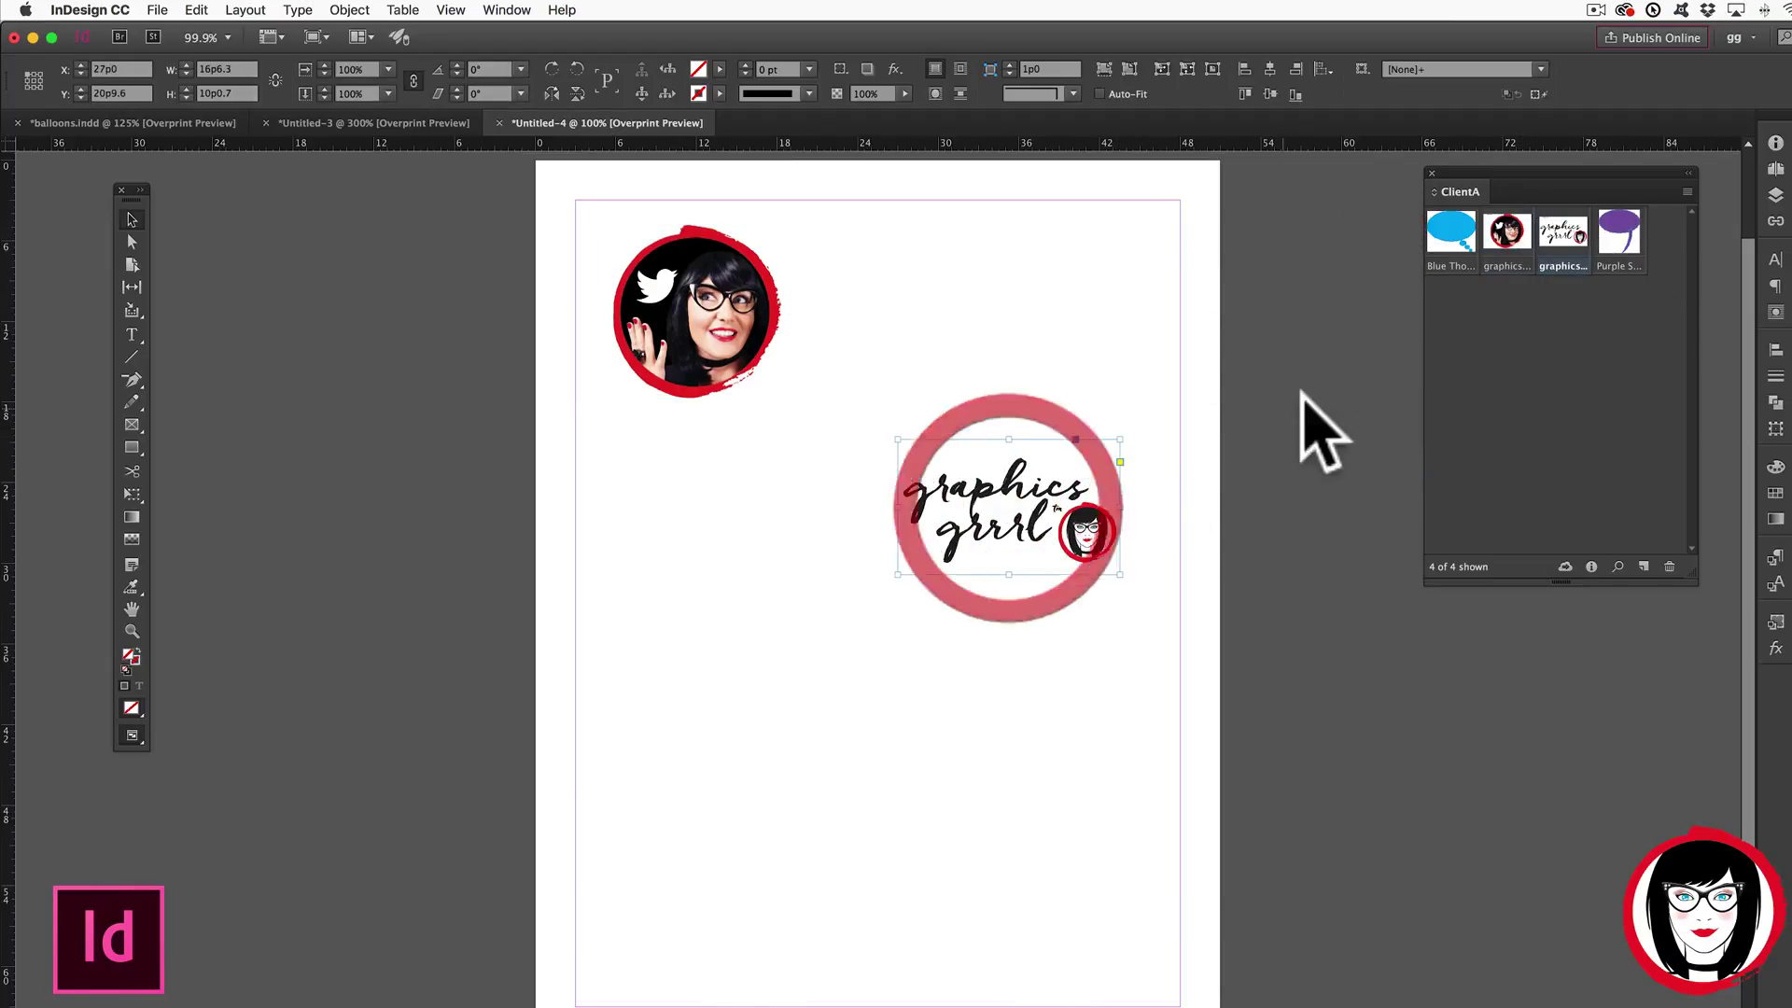
pyautogui.moveTo(1451, 238); pyautogui.dragTo(710, 711)
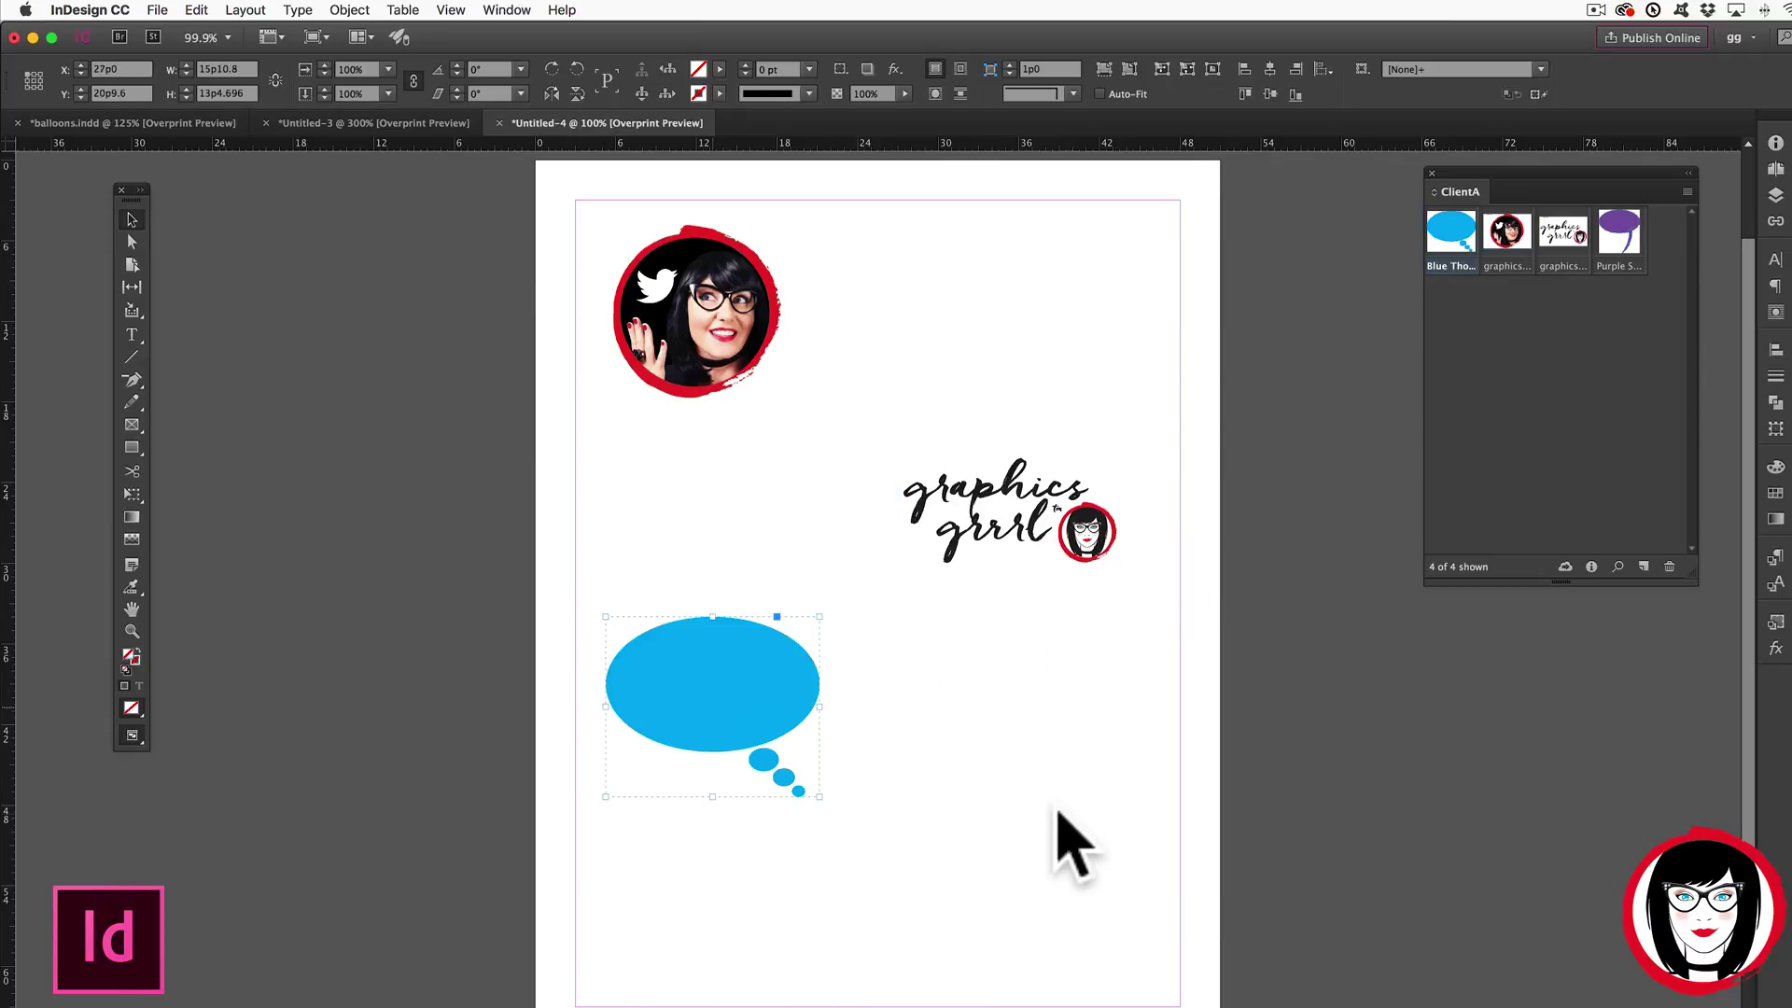
pyautogui.click(1058, 840)
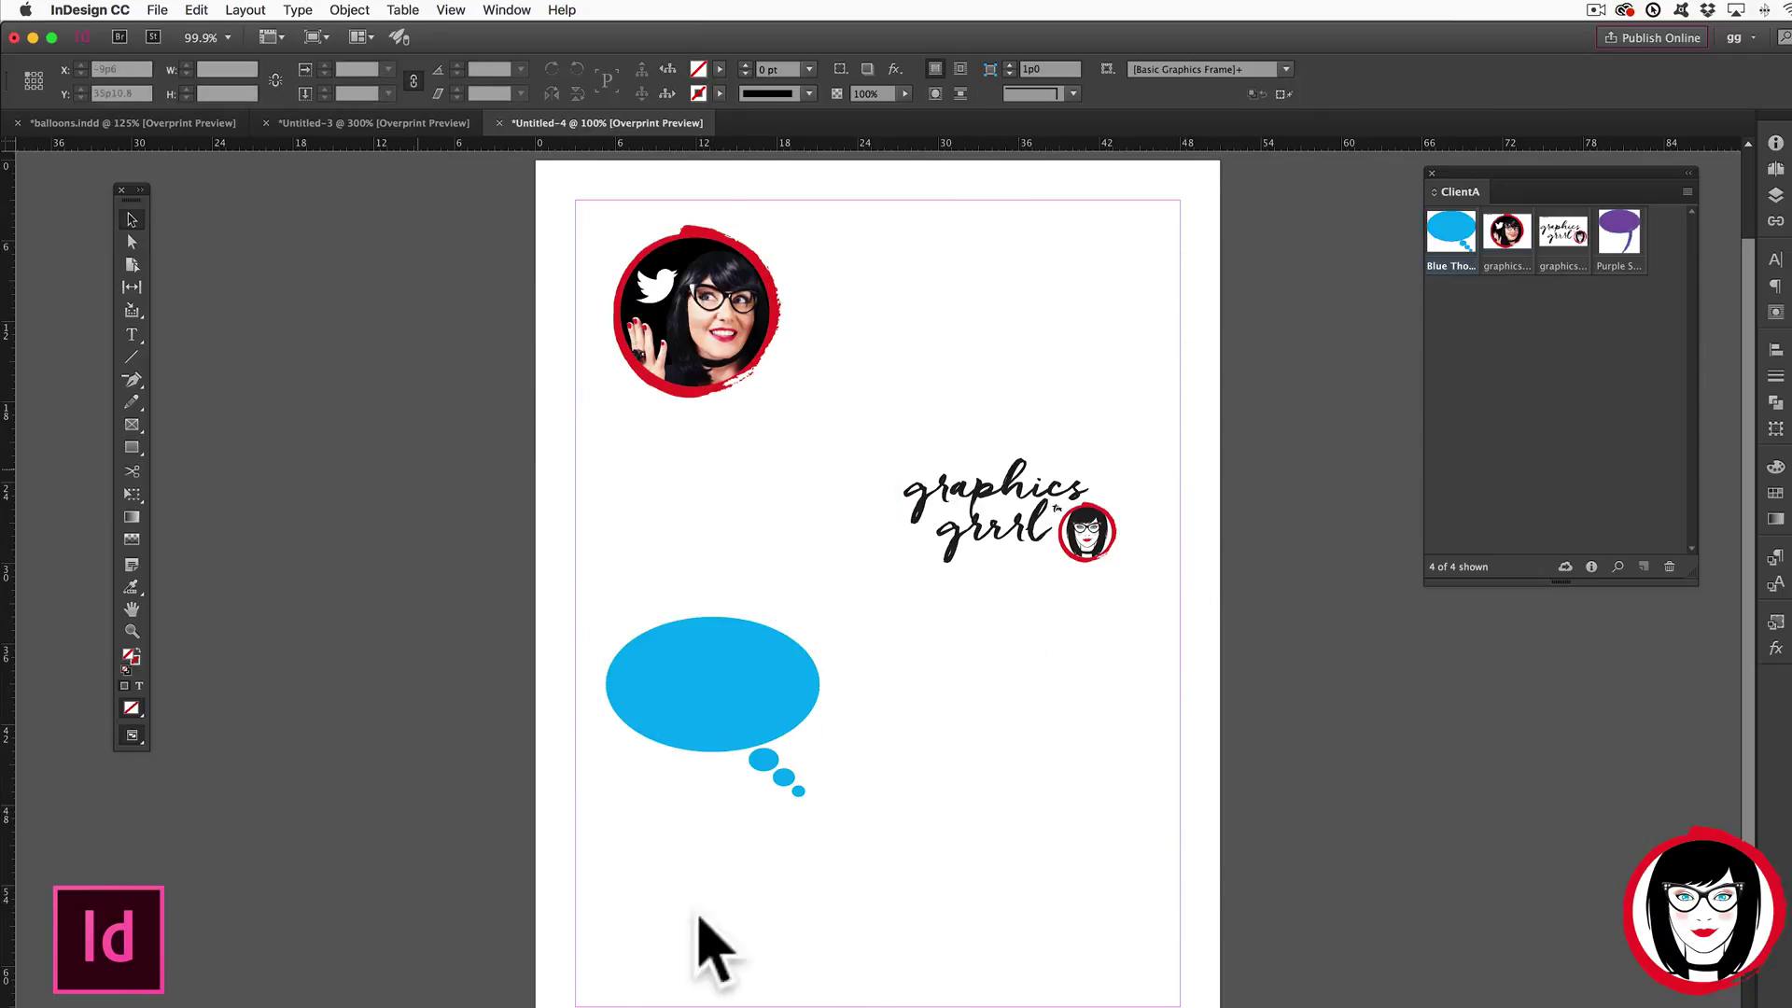
pyautogui.click(1120, 788)
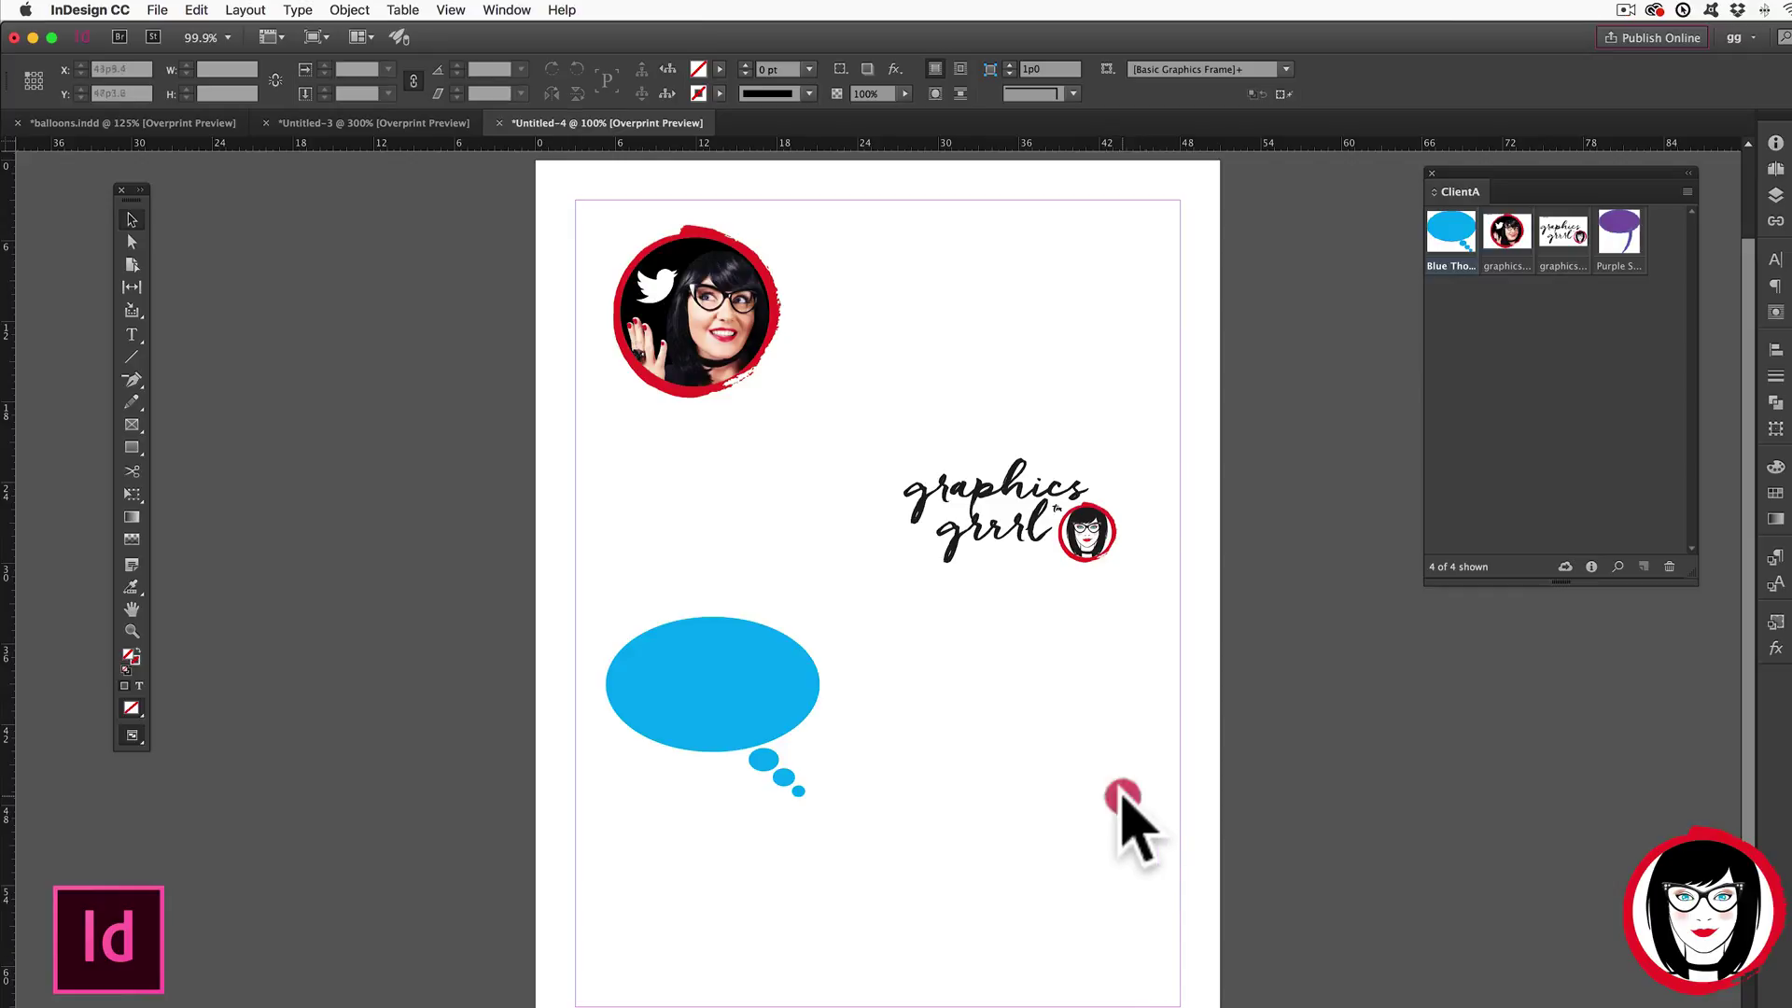
# Go to File > New > Library to begin a new InDesign library.
pyautogui.click(157, 10)
pyautogui.moveTo(233, 32)
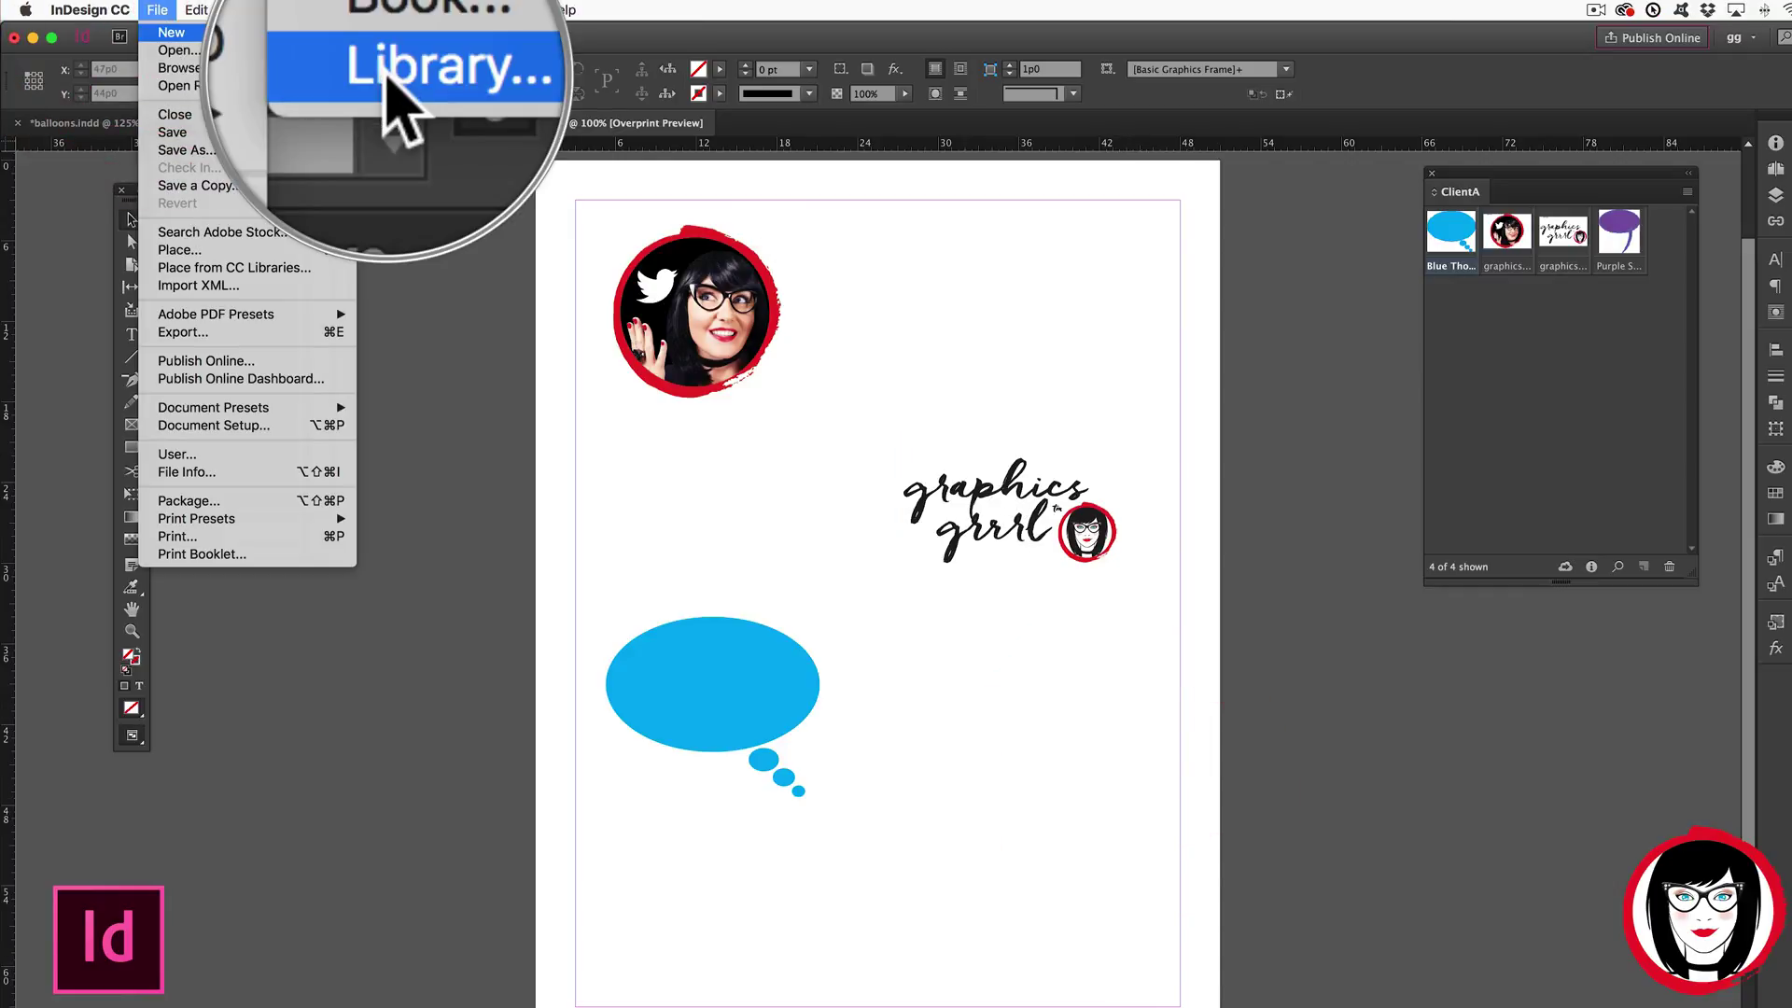